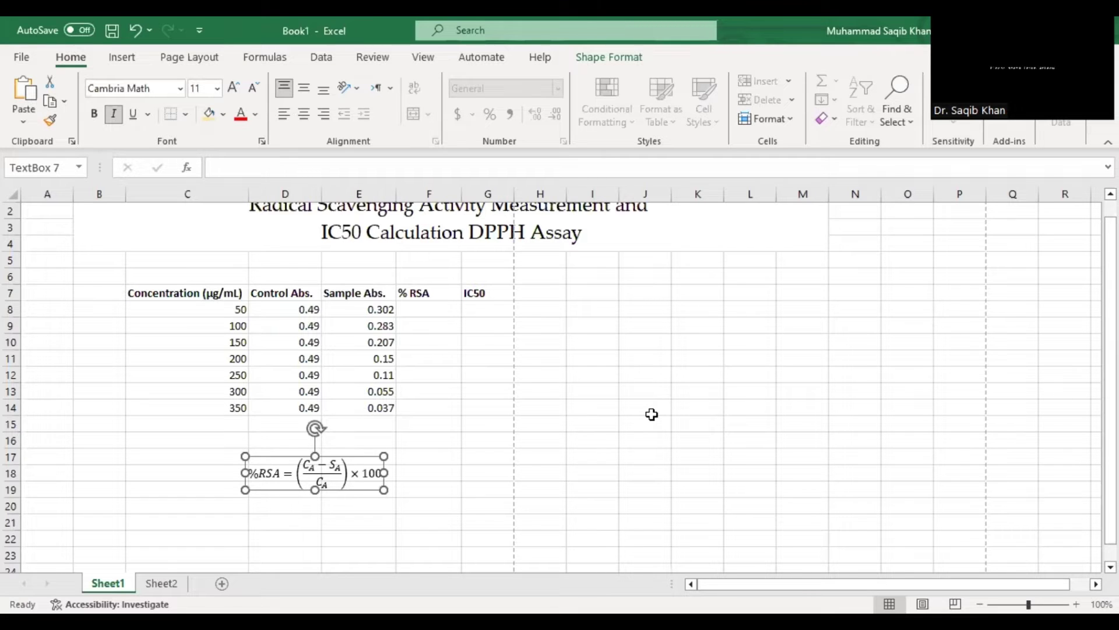
- Examine the Concentration, Control Abs. and Sample Abs. columns and the % RSA heading of the DPPH assay table
{"action": "scroll", "coordinate": [651, 414], "scroll_direction": "up", "scroll_amount": 1}
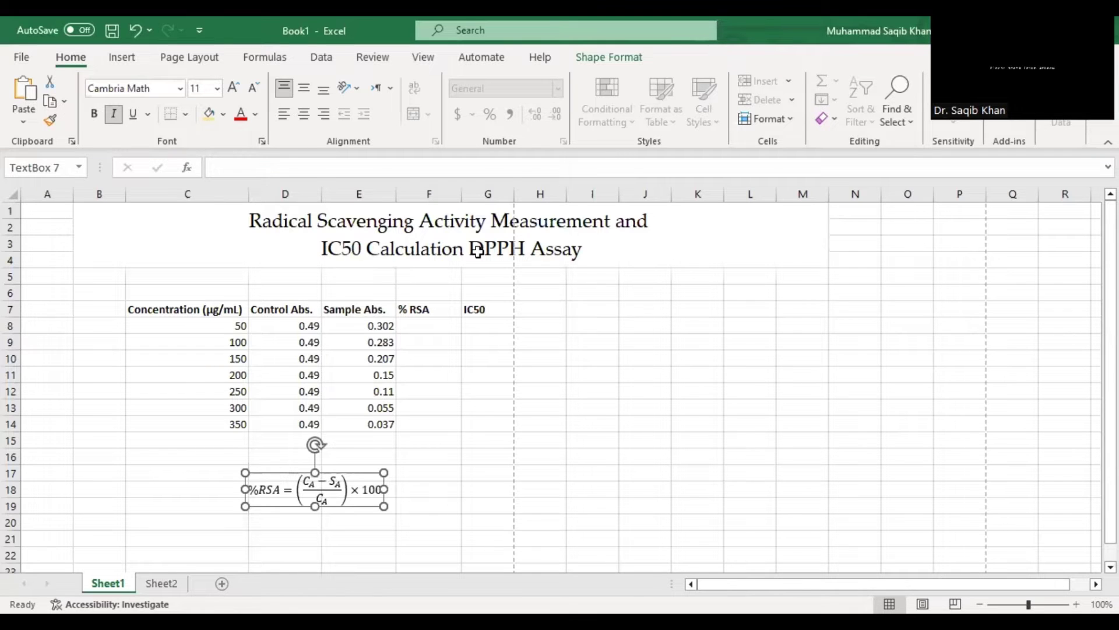
{"action": "left_click_drag", "start_coordinate": [215, 325], "coordinate": [206, 423]}
{"action": "left_click", "coordinate": [208, 419]}
{"action": "left_click", "coordinate": [291, 325]}
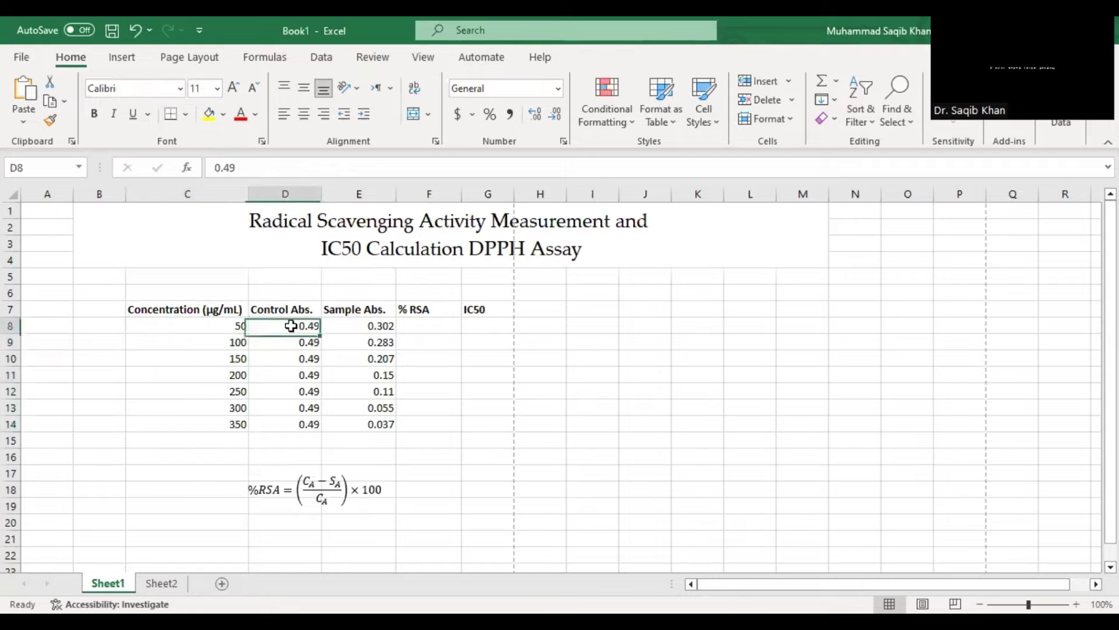
{"action": "left_click_drag", "start_coordinate": [291, 325], "coordinate": [284, 427]}
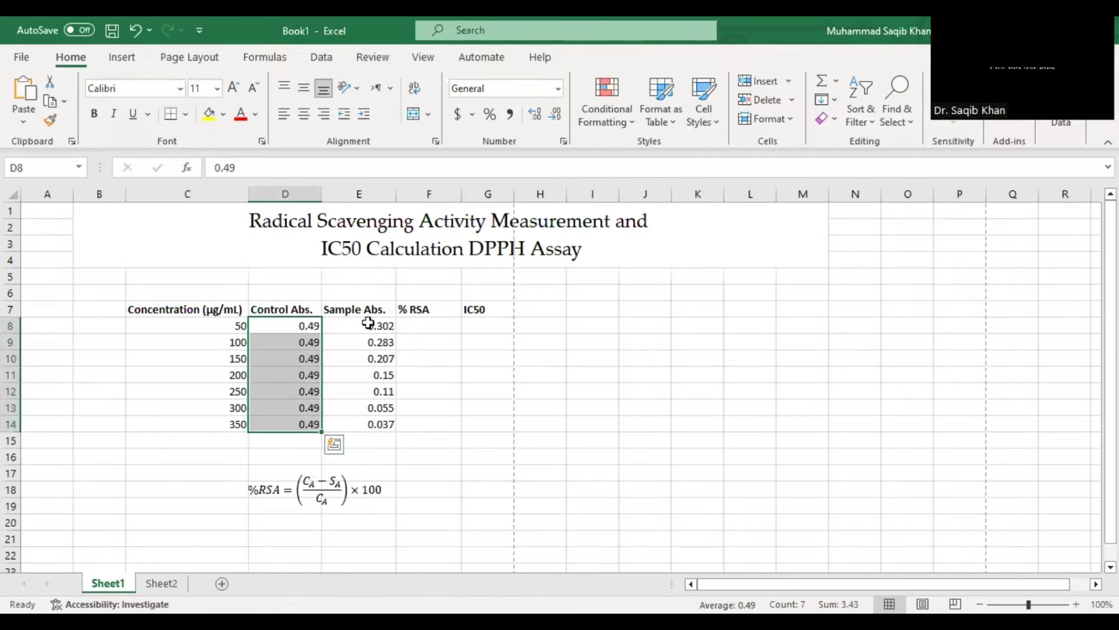
{"action": "left_click_drag", "start_coordinate": [369, 325], "coordinate": [362, 406]}
{"action": "left_click", "coordinate": [359, 390]}
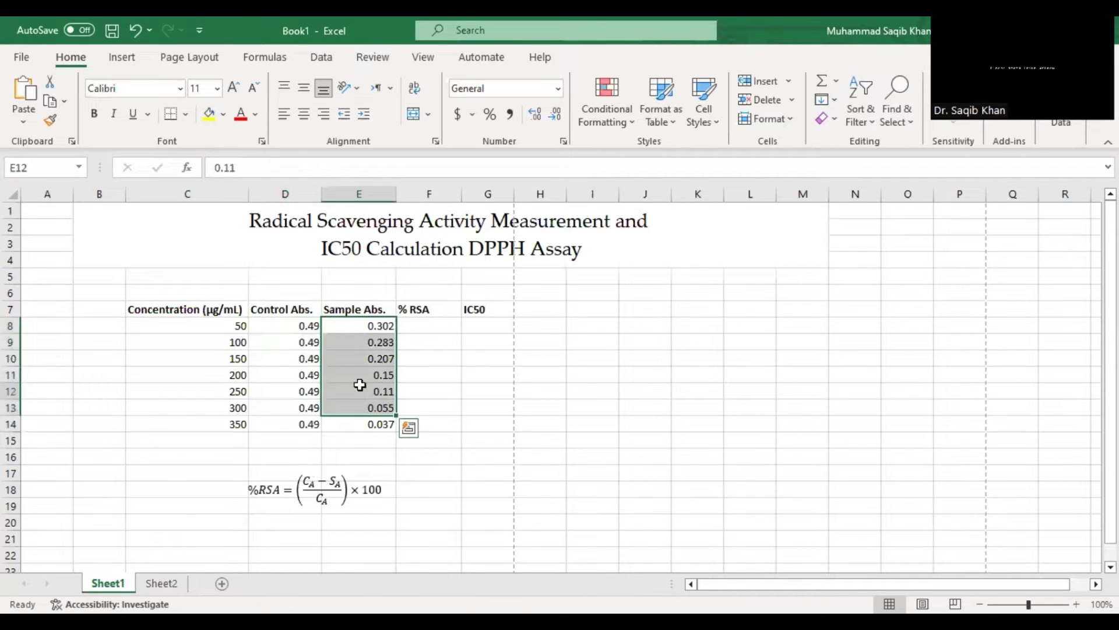
{"action": "left_click", "coordinate": [411, 309]}
- Move the %RSA equation text box up slightly, closer to the data table
{"action": "left_click", "coordinate": [313, 482]}
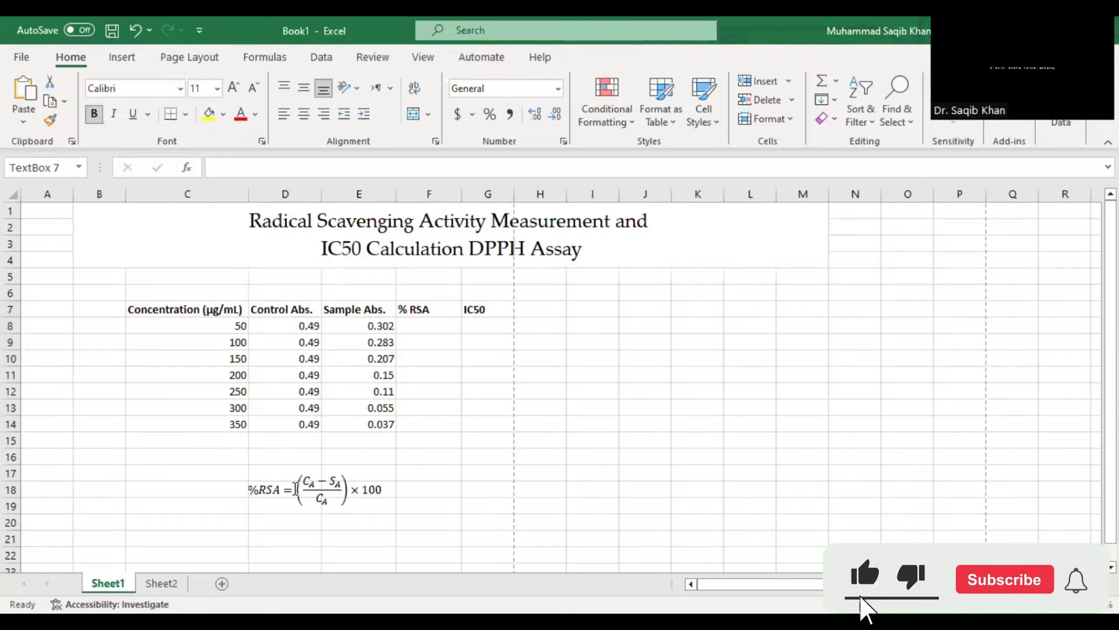
{"action": "left_click_drag", "start_coordinate": [287, 473], "coordinate": [284, 456]}
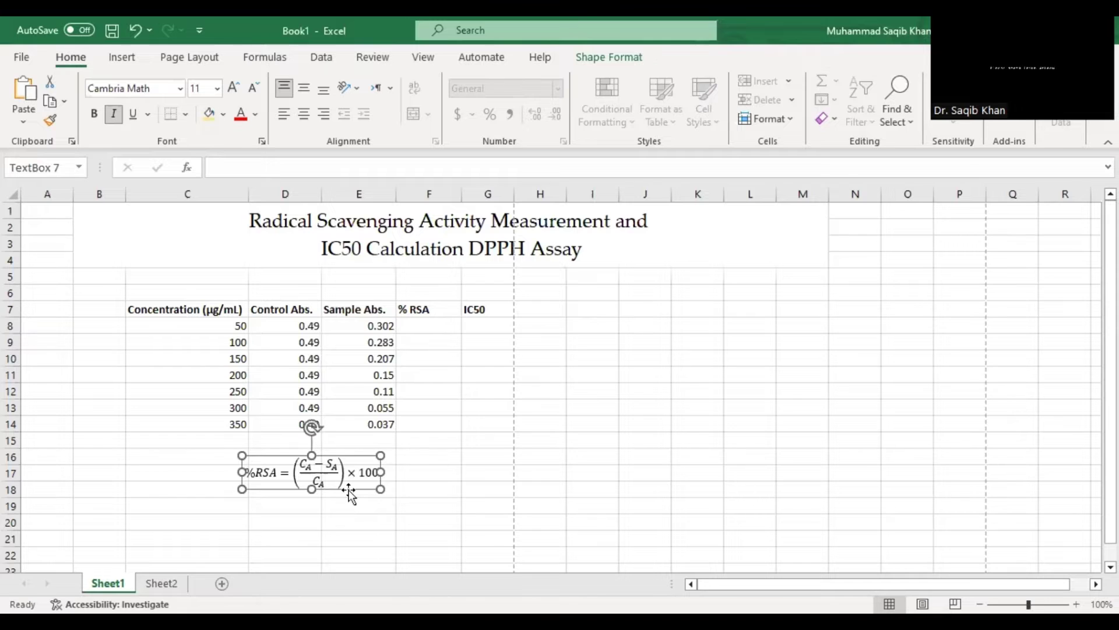
- Calculate % RSA in F8 with the formula =((D8-E8)/D8)*100 and fill it down to F14
{"action": "left_click", "coordinate": [429, 325]}
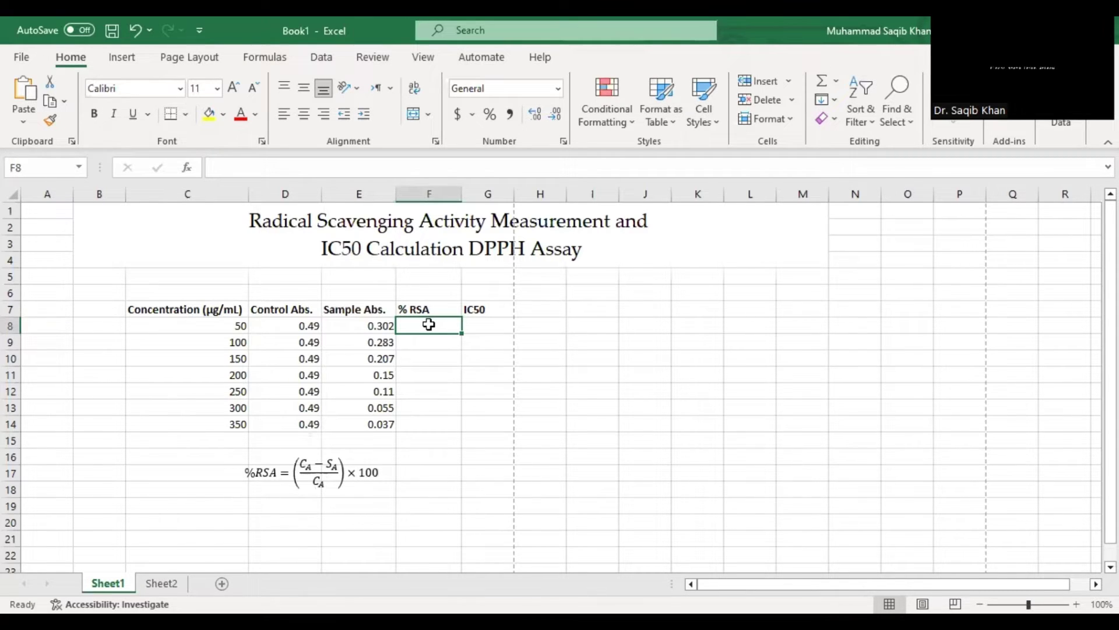
{"action": "type", "text": "=(("}
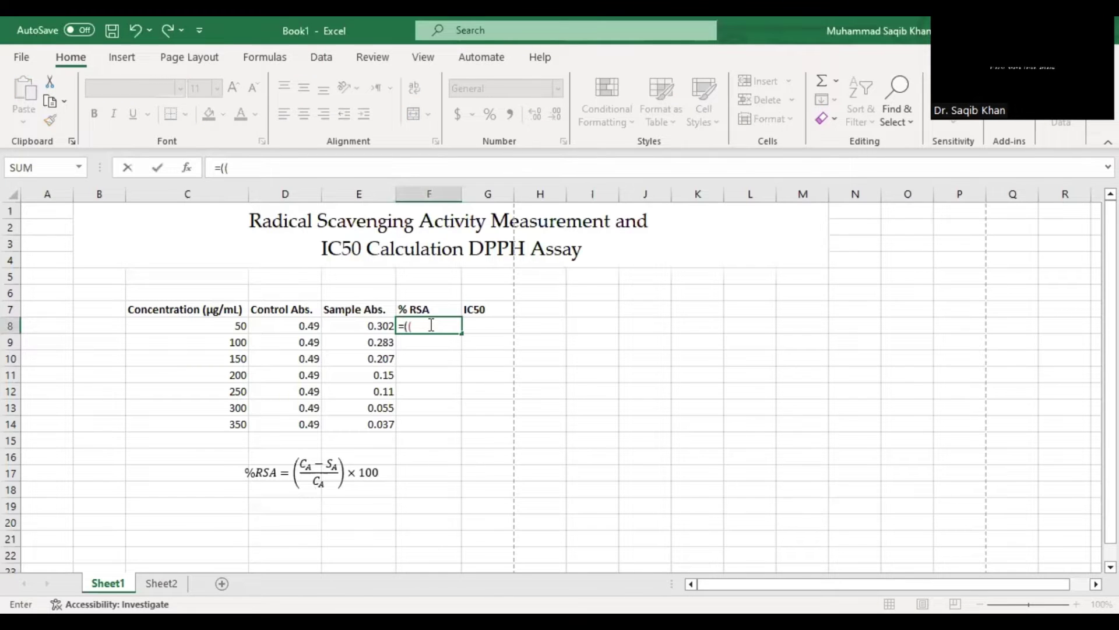
{"action": "left_click", "coordinate": [286, 325]}
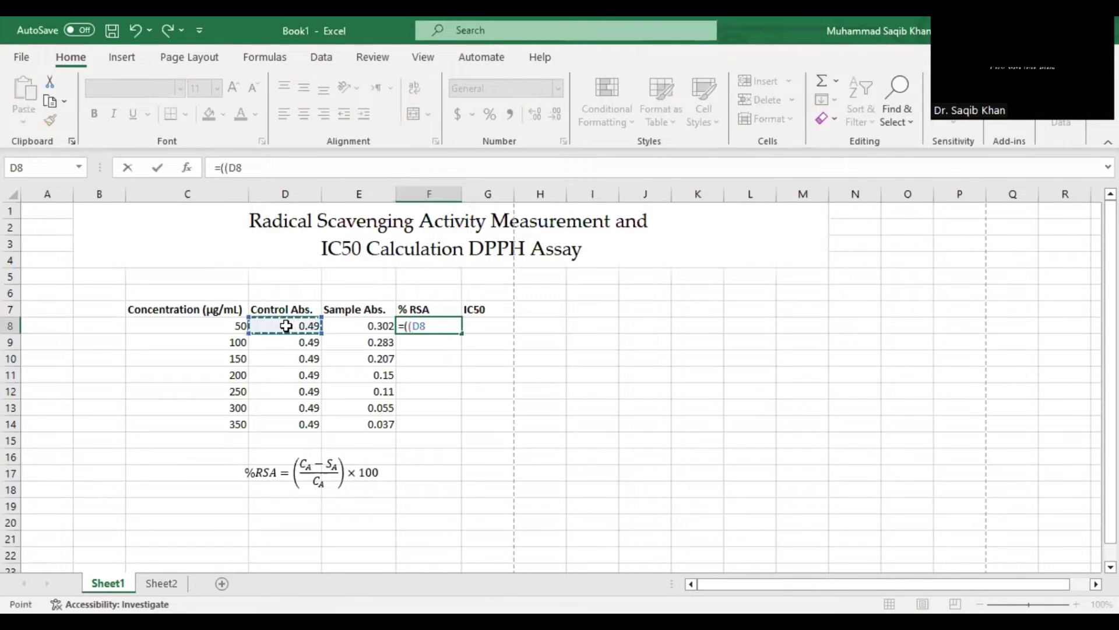
{"action": "type", "text": "-"}
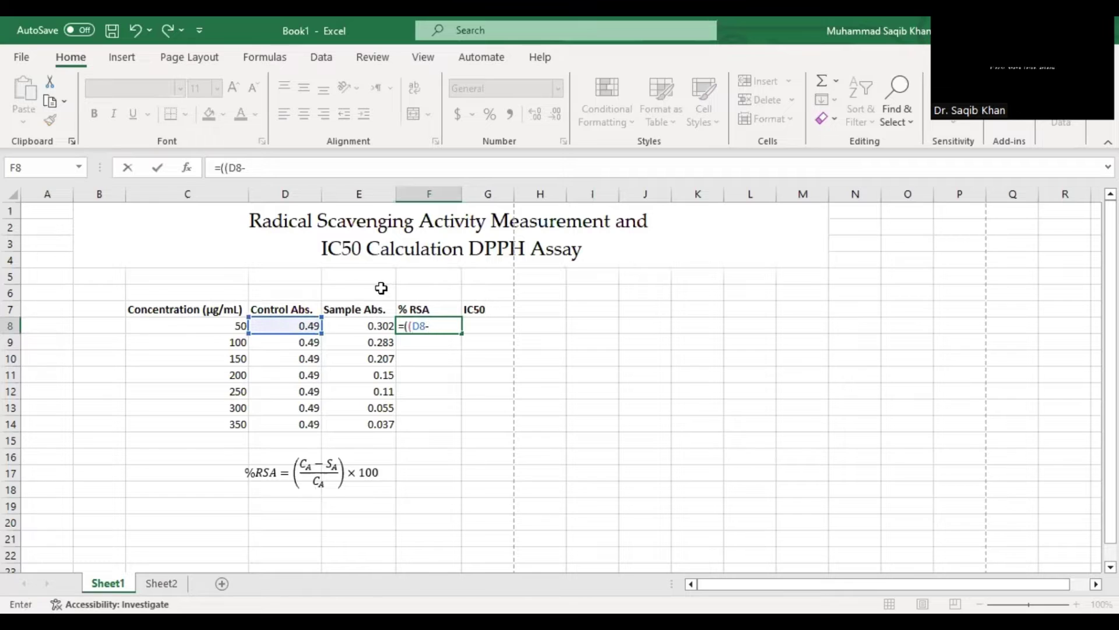
{"action": "left_click", "coordinate": [351, 326]}
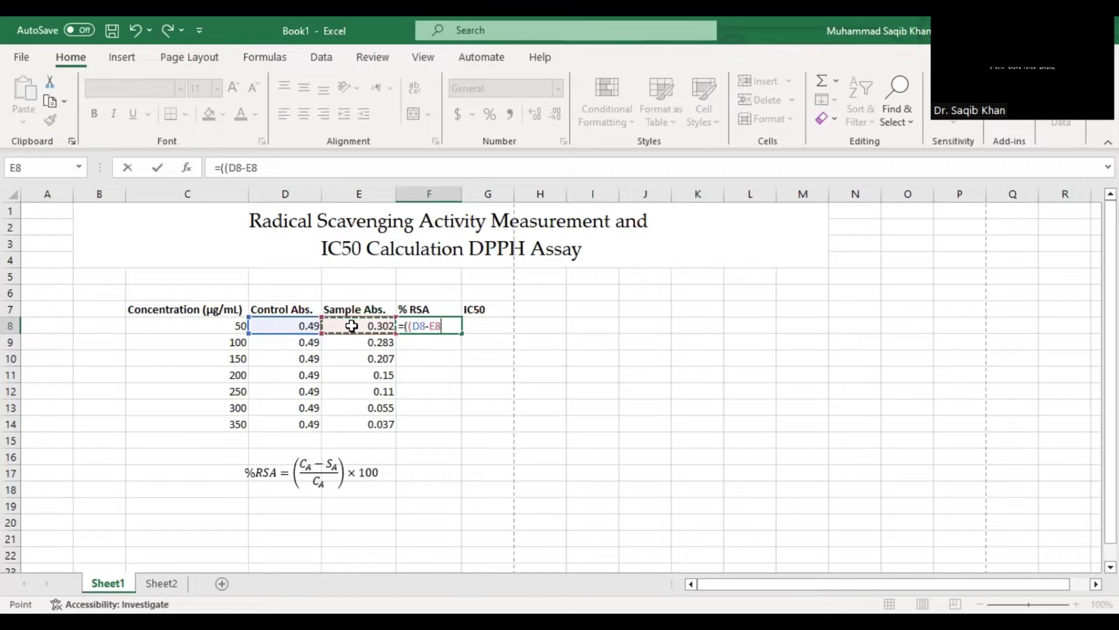
{"action": "type", "text": ")/"}
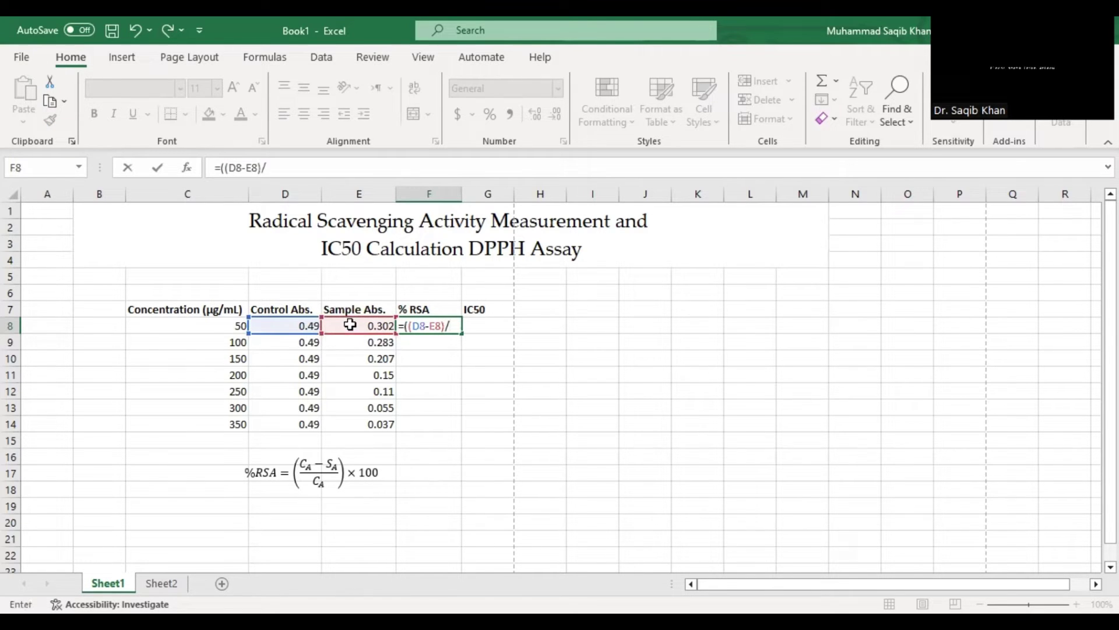
{"action": "left_click", "coordinate": [276, 326]}
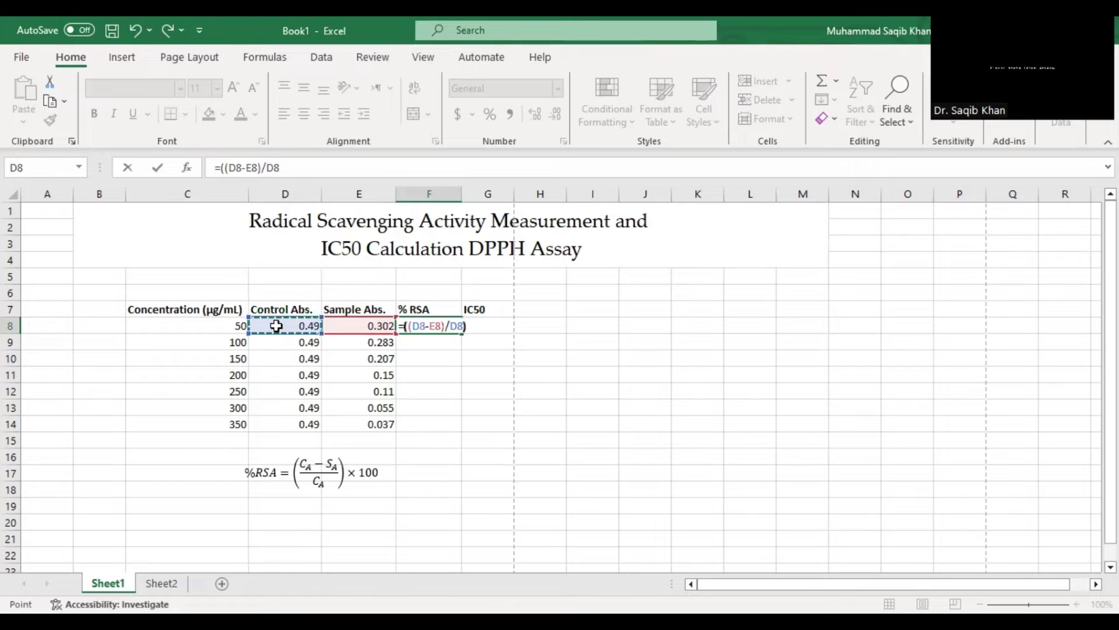
{"action": "type", "text": ")"}
{"action": "type", "text": "*100"}
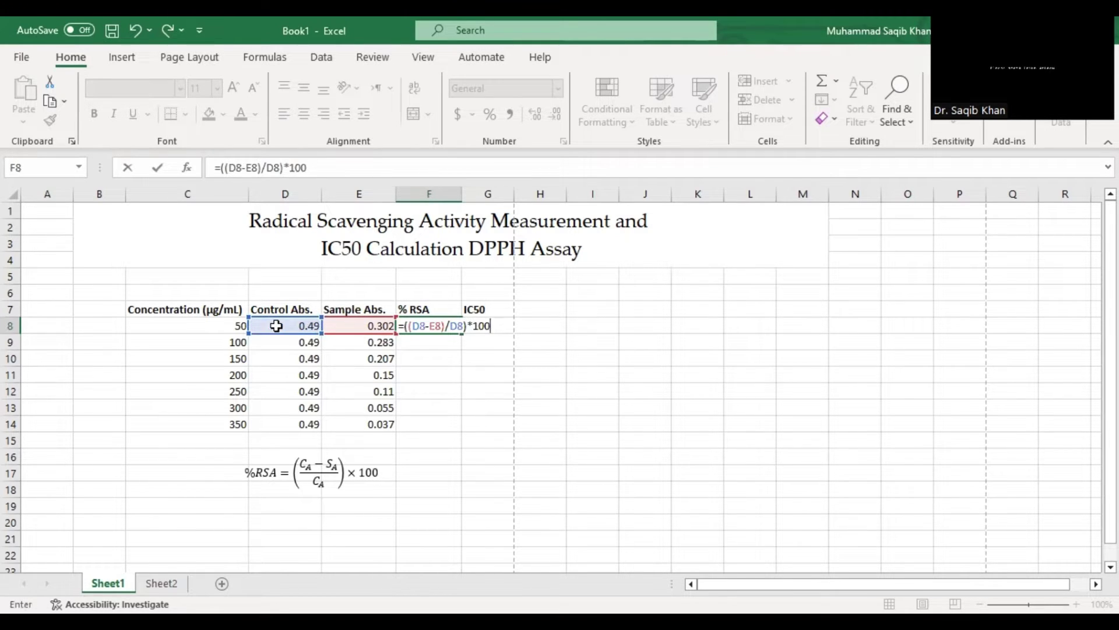
{"action": "key", "text": "Return"}
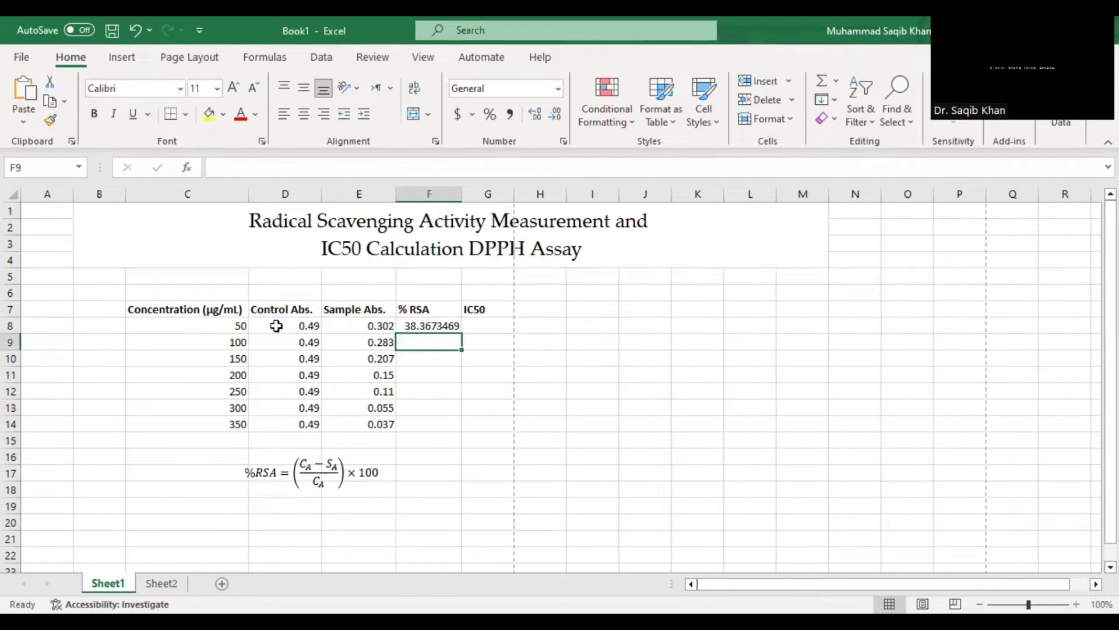
{"action": "left_click", "coordinate": [420, 324]}
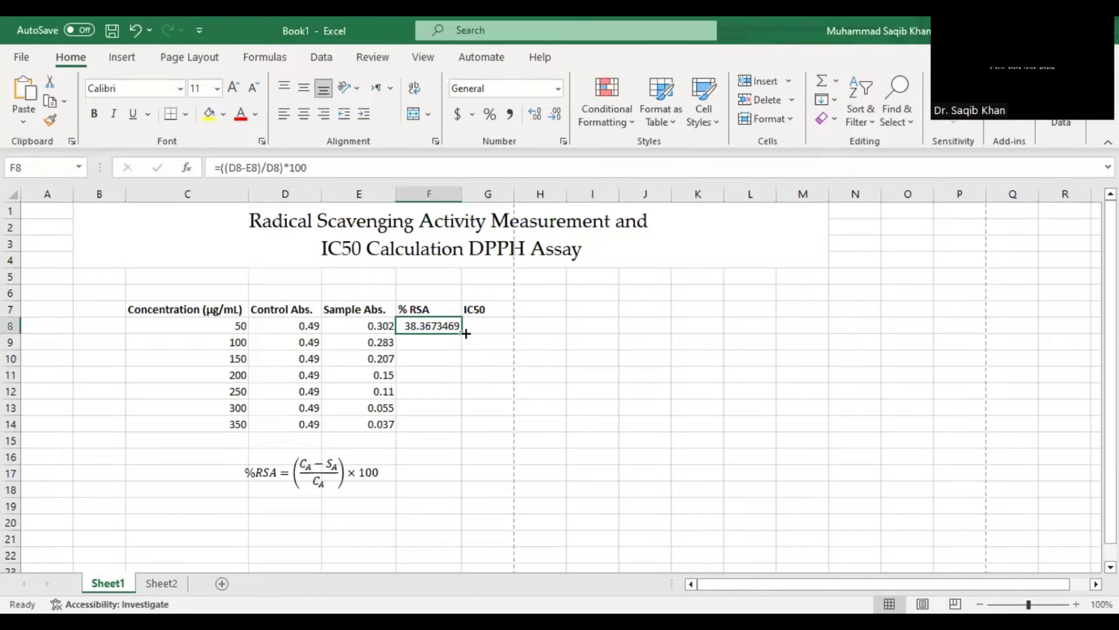
{"action": "left_click_drag", "start_coordinate": [462, 333], "coordinate": [457, 427]}
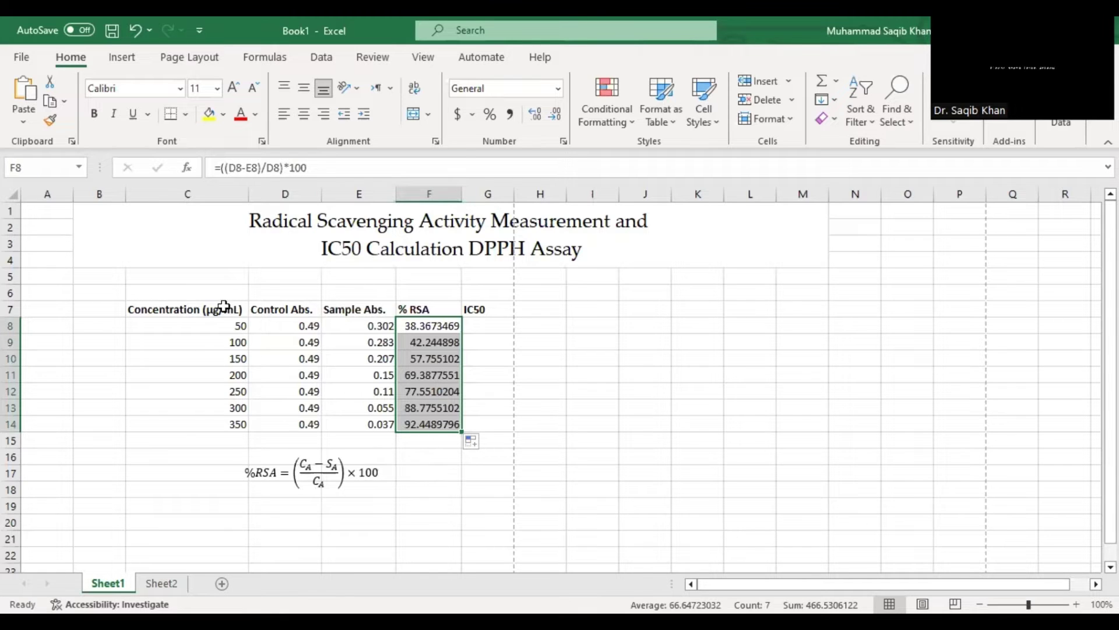
- Insert a markers-only scatter chart from the Concentration range C7:C14 and the % RSA range F7:F14
{"action": "left_click_drag", "start_coordinate": [224, 309], "coordinate": [216, 420]}
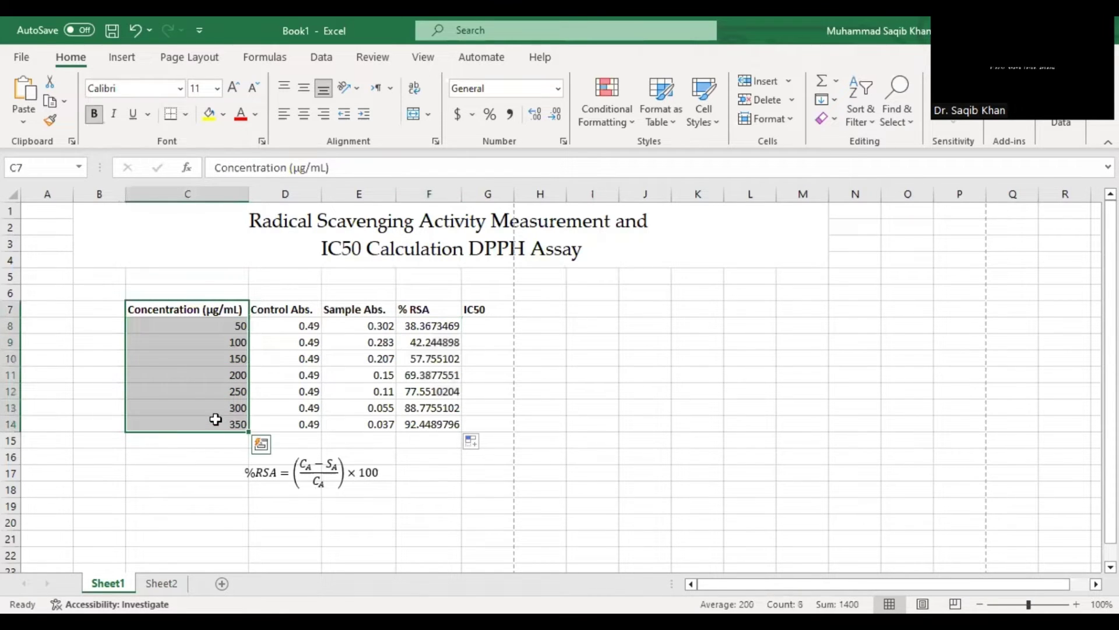
{"action": "left_click_drag", "start_coordinate": [430, 311], "coordinate": [420, 425]}
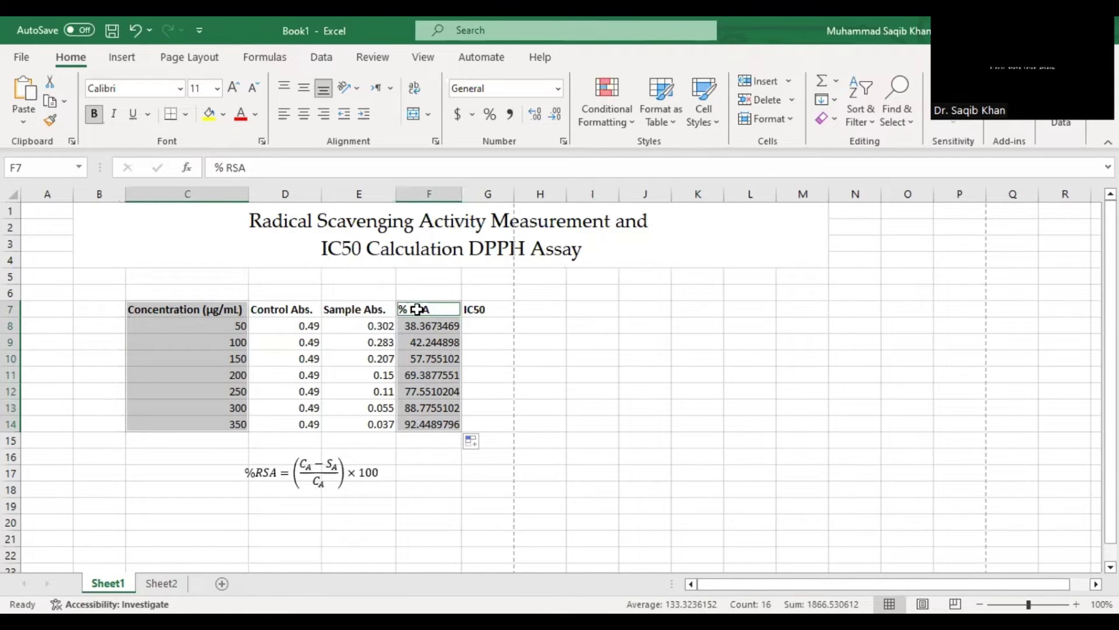
{"action": "left_click", "coordinate": [121, 60]}
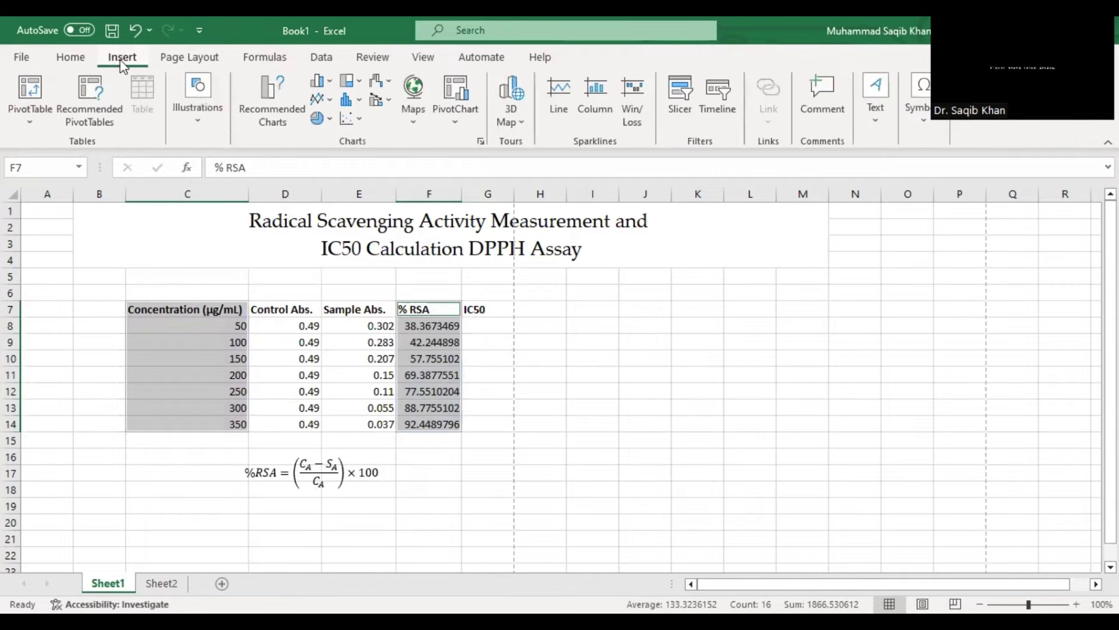
{"action": "left_click", "coordinate": [346, 121]}
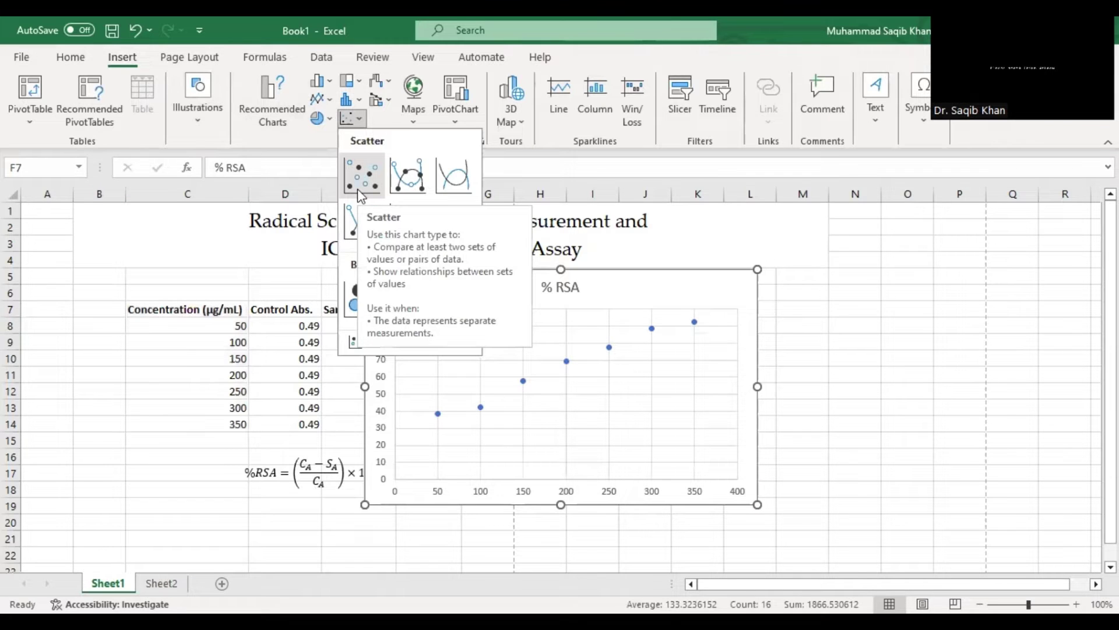
{"action": "left_click", "coordinate": [358, 187]}
- Add a primary horizontal axis title to the chart reading "Concentration (ug/mL)"
{"action": "left_click", "coordinate": [31, 93]}
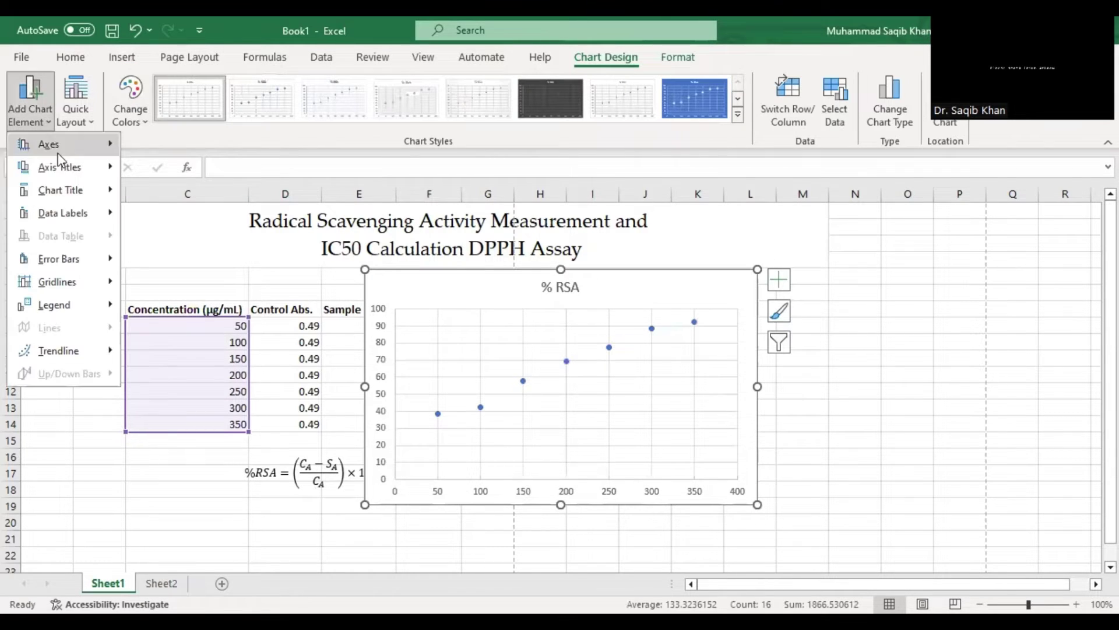
{"action": "mouse_move", "coordinate": [71, 173]}
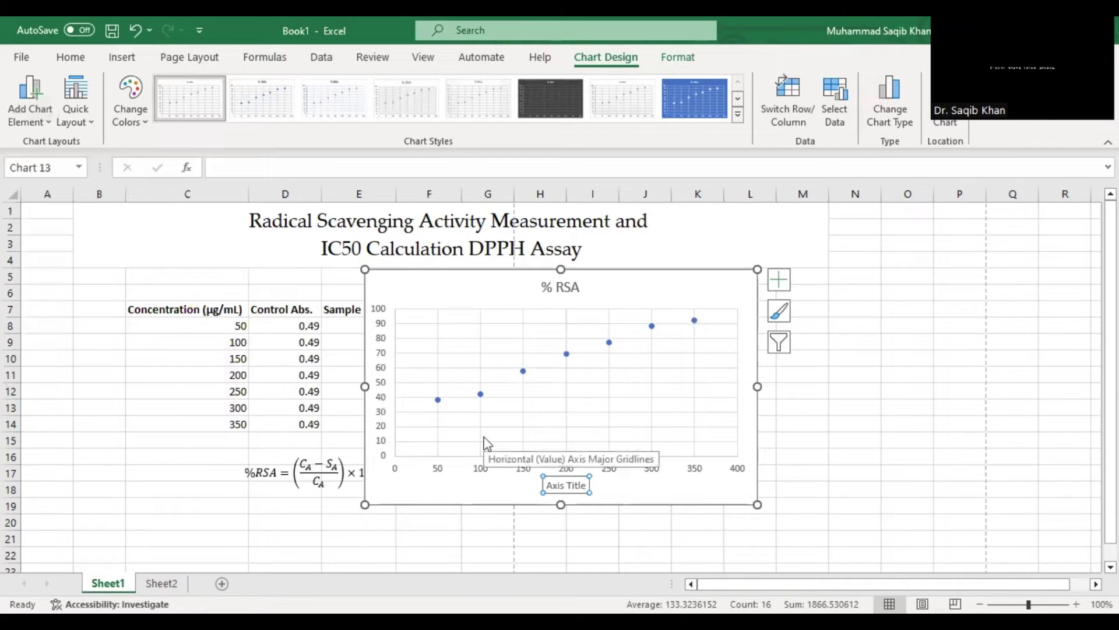
{"action": "type", "text": "Concentration"}
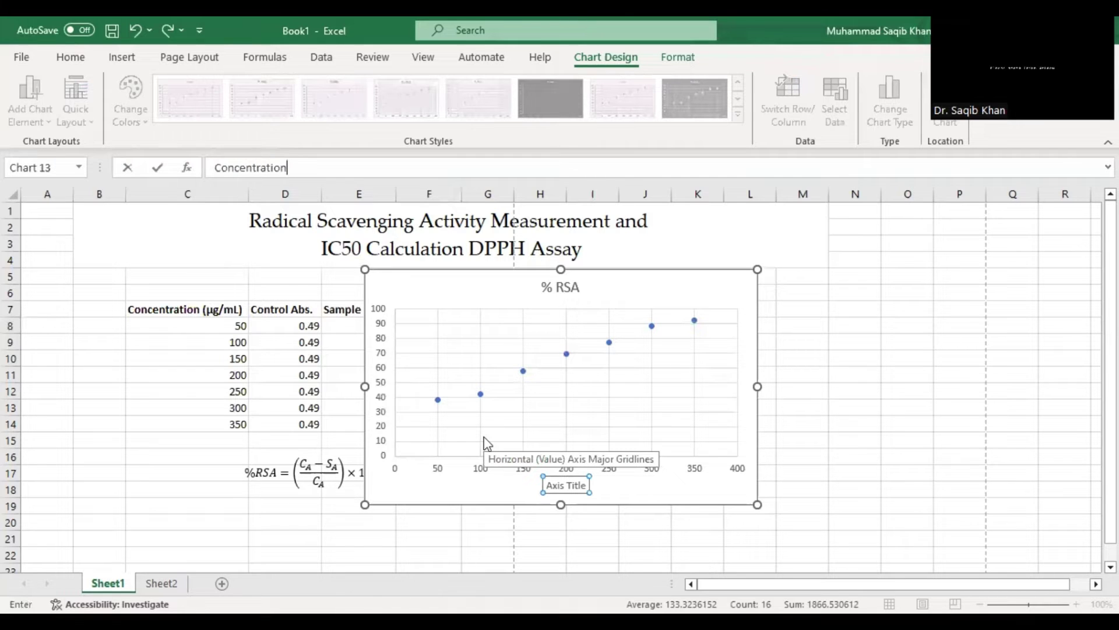
{"action": "type", "text": "(u"}
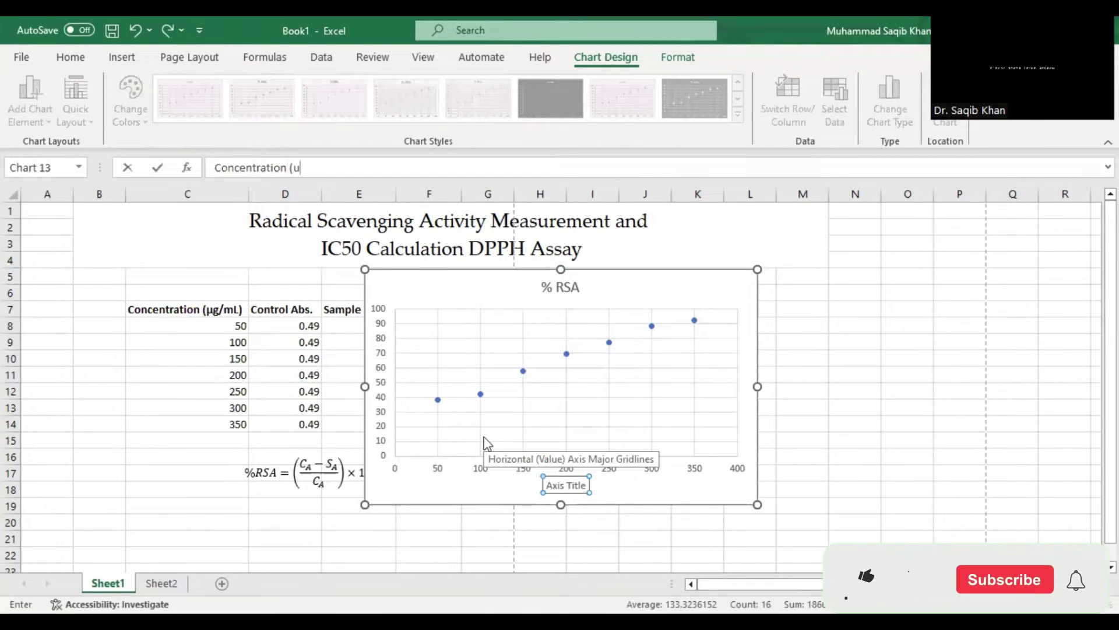
{"action": "type", "text": "g/"}
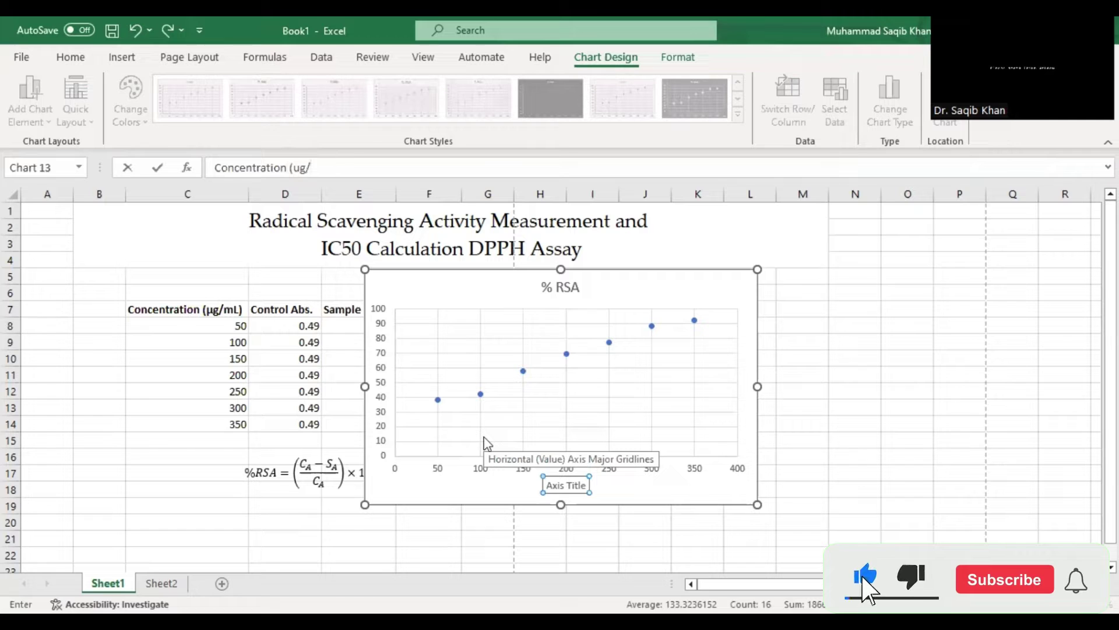
{"action": "type", "text": "mL)"}
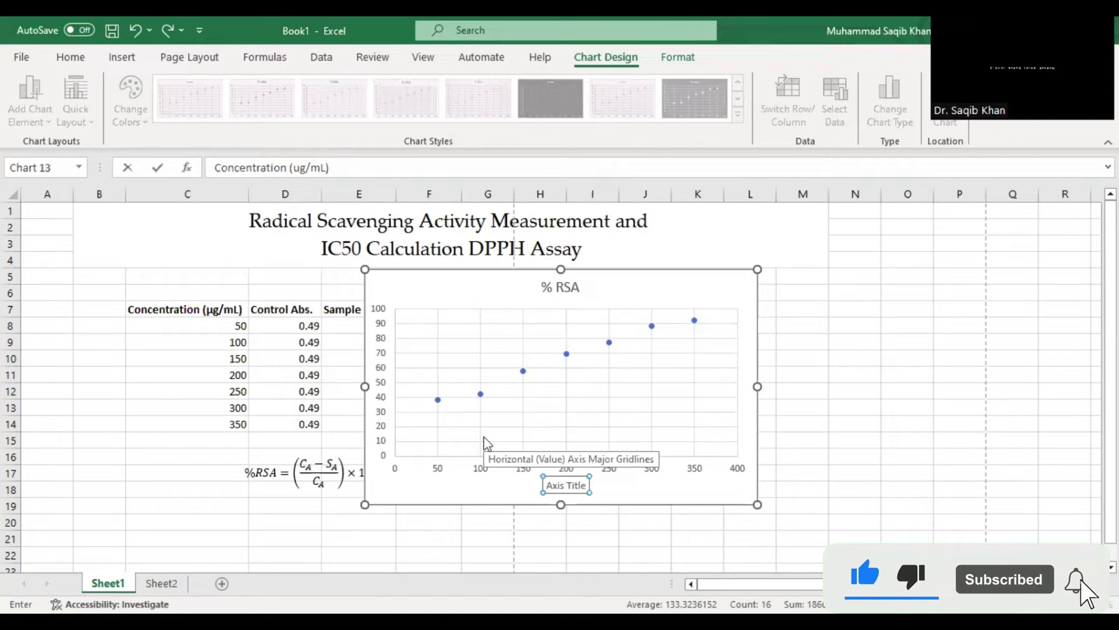
{"action": "left_click", "coordinate": [375, 447]}
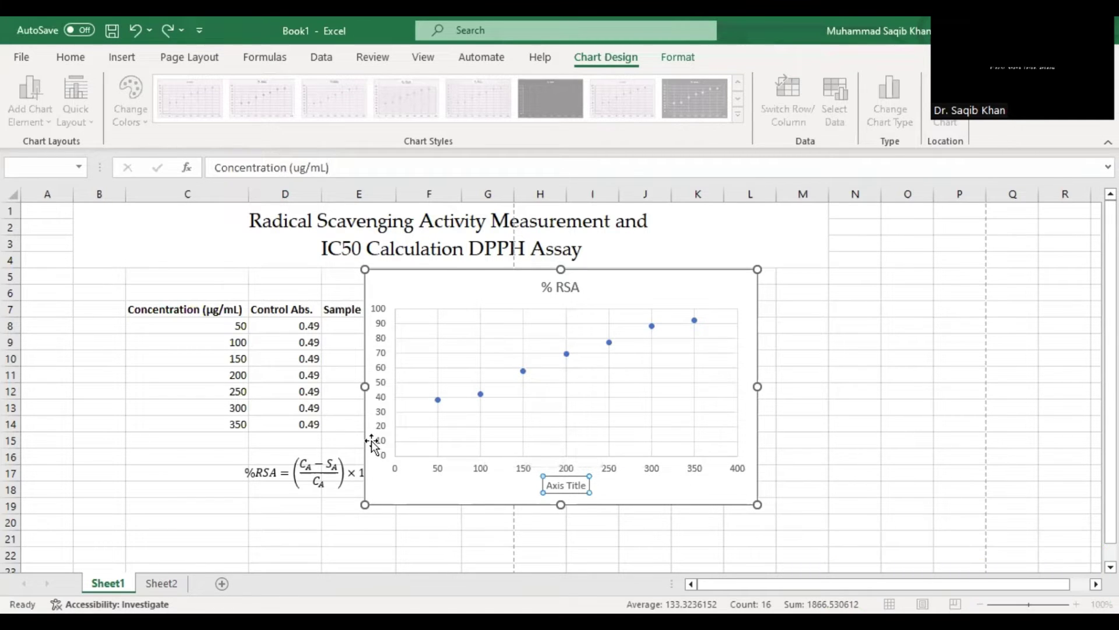
- Add a primary vertical axis title to the chart reading "RSA (%)"
{"action": "left_click", "coordinate": [51, 113]}
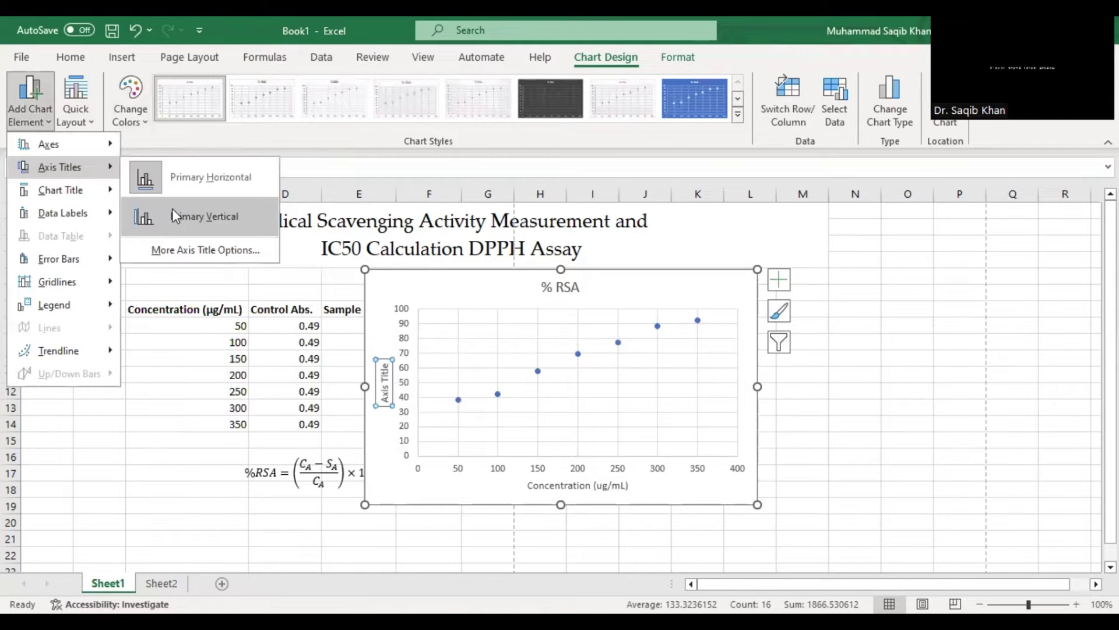
{"action": "left_click", "coordinate": [172, 211]}
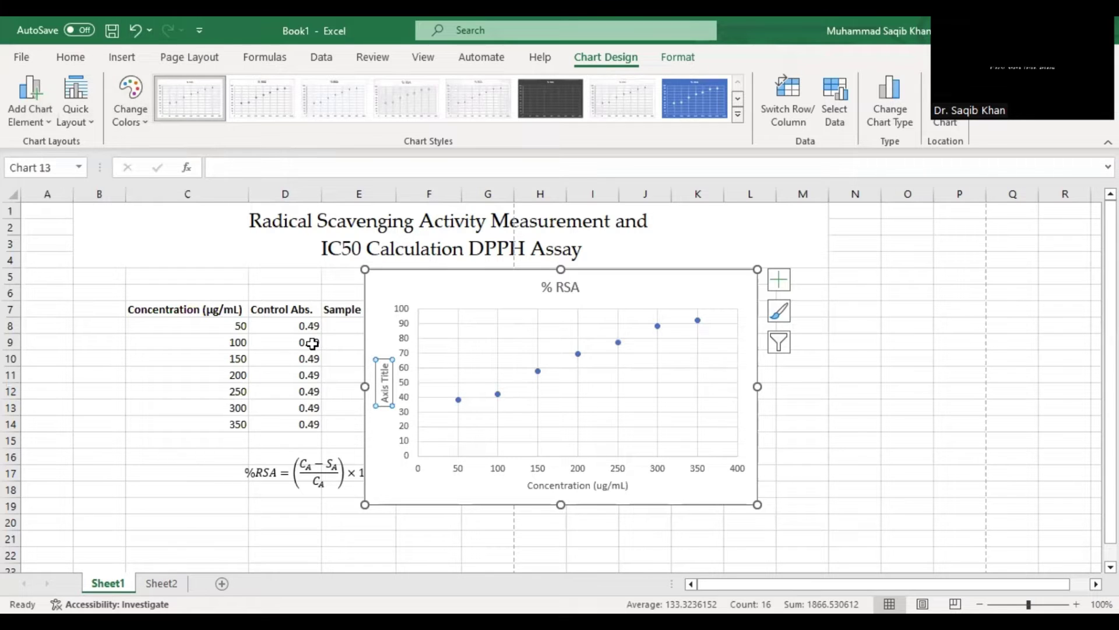
{"action": "type", "text": "RS"}
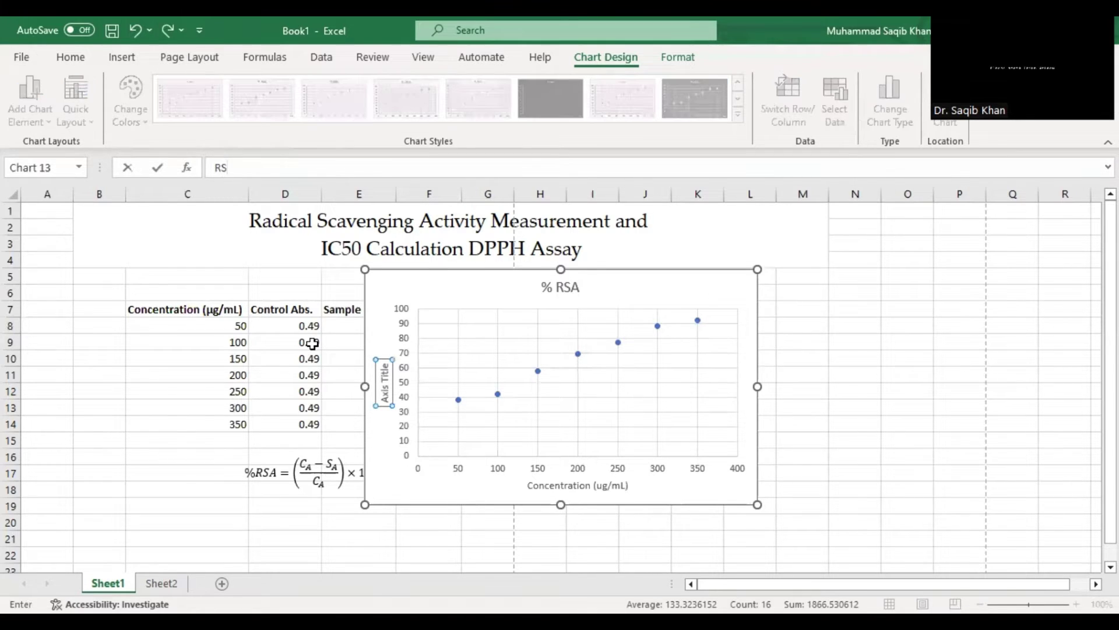
{"action": "type", "text": "A (%"}
{"action": "key", "text": "Return"}
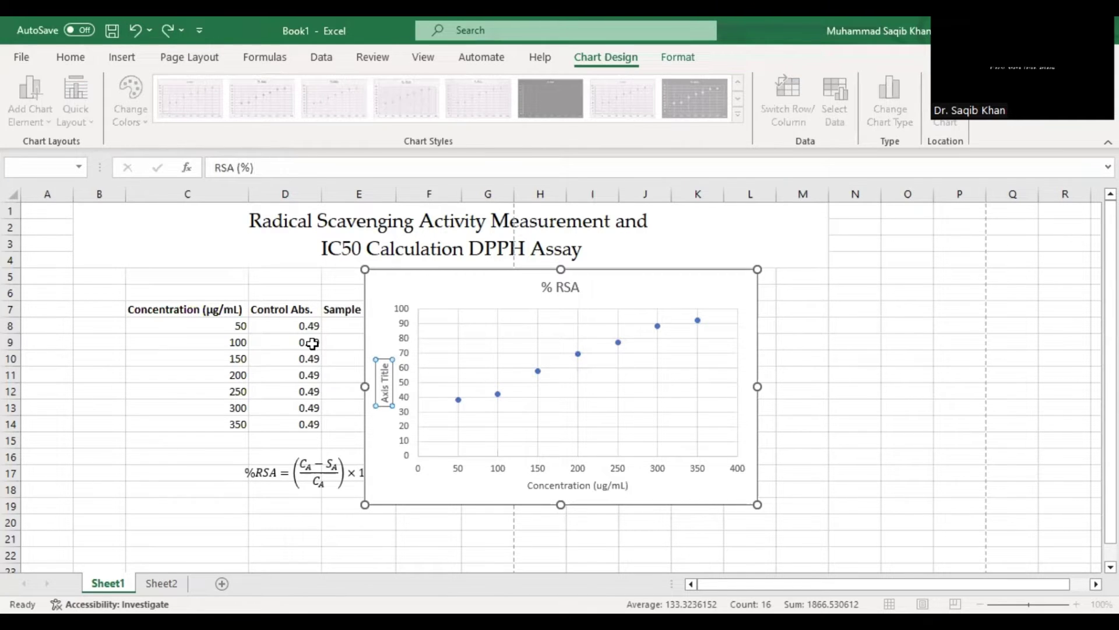
{"action": "left_click", "coordinate": [487, 506]}
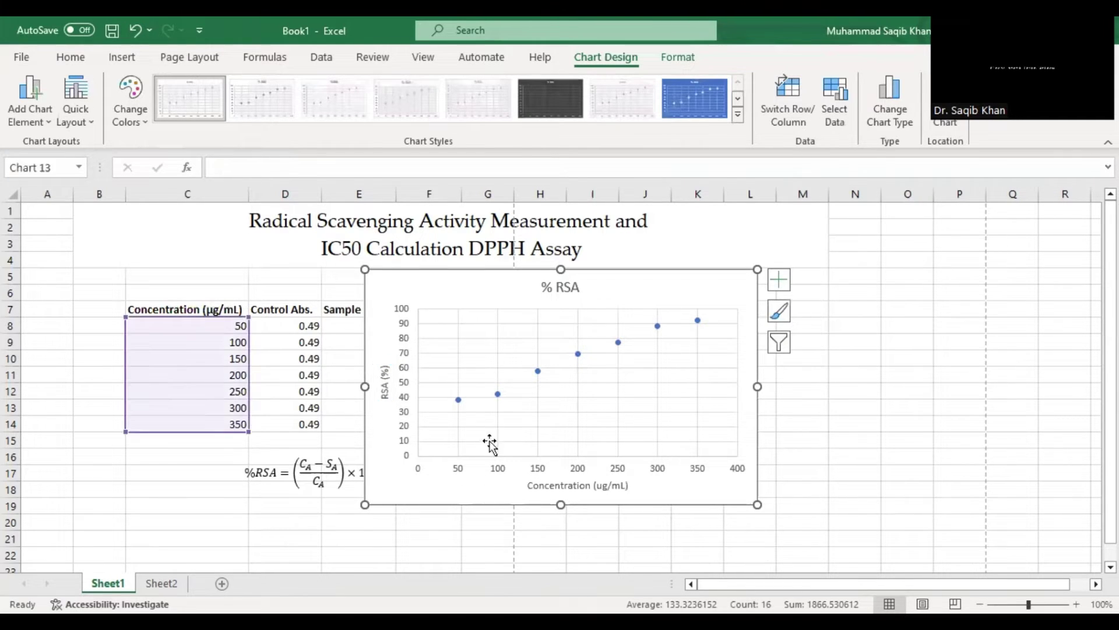
- Delete the horizontal and vertical gridlines from the % RSA scatter chart
{"action": "left_click", "coordinate": [507, 432]}
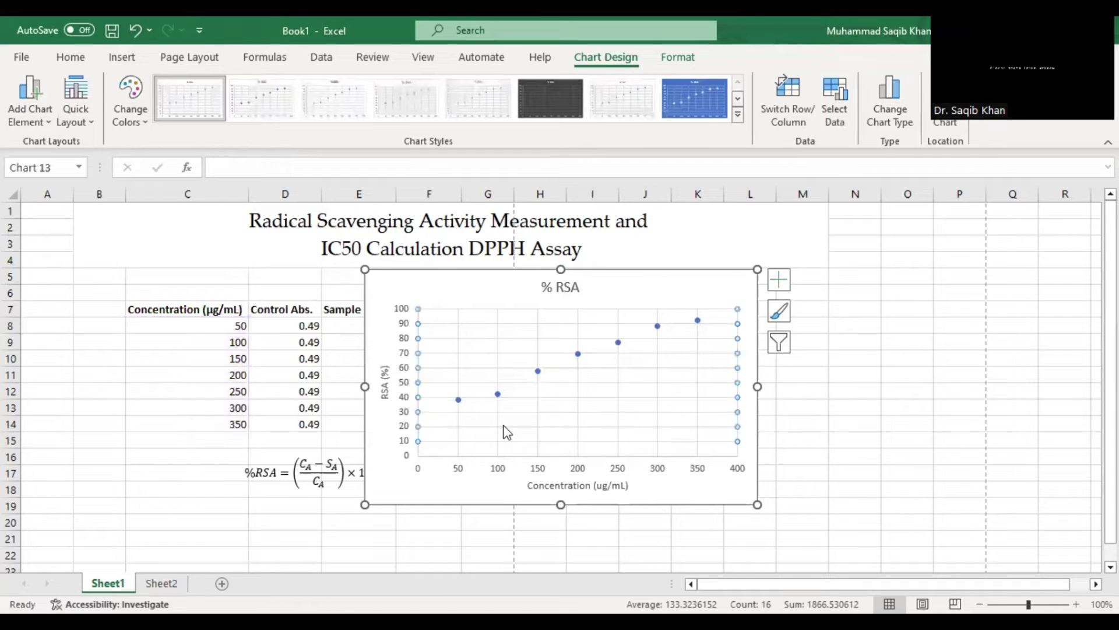
{"action": "left_click", "coordinate": [500, 427]}
{"action": "left_click", "coordinate": [498, 428]}
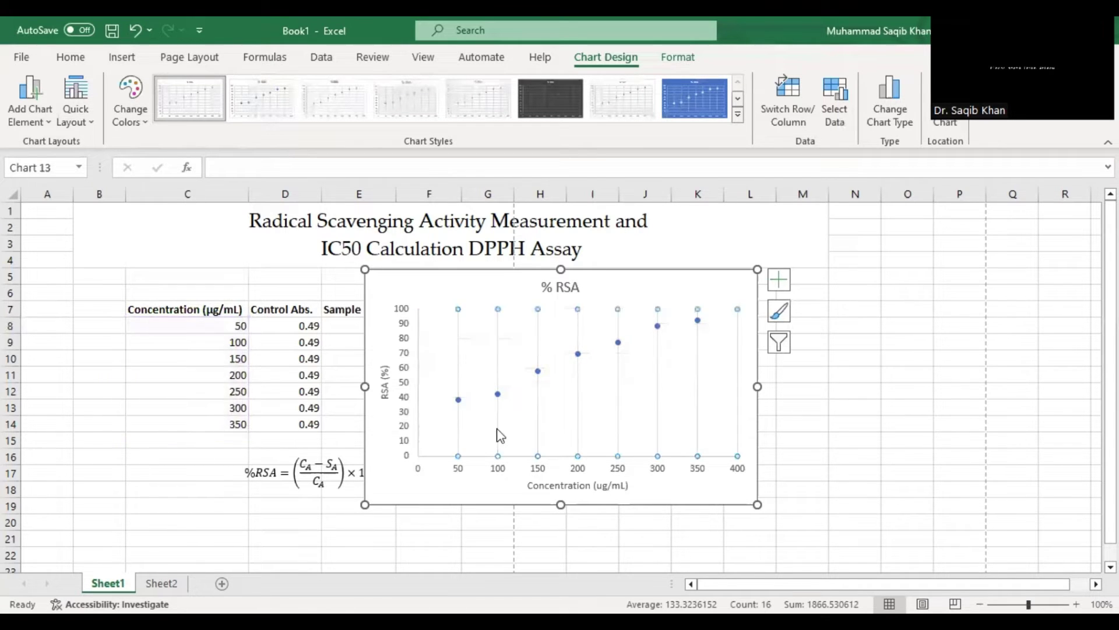
{"action": "key", "text": "Delete"}
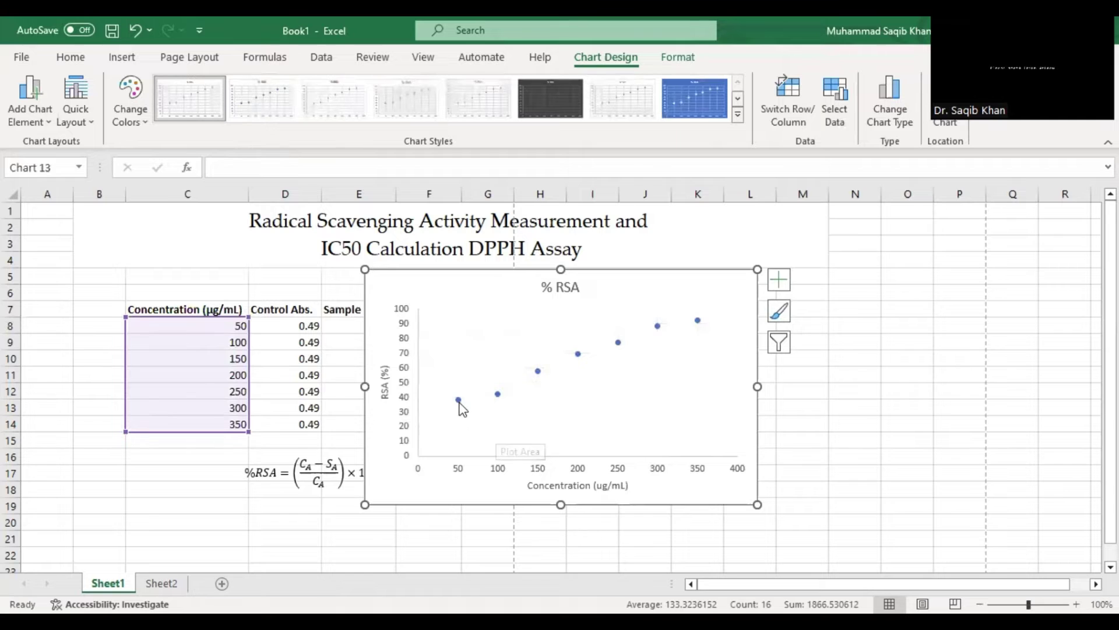
- Add a linear trendline to the % RSA chart and display its equation and R-squared value on the chart
{"action": "left_click", "coordinate": [578, 354]}
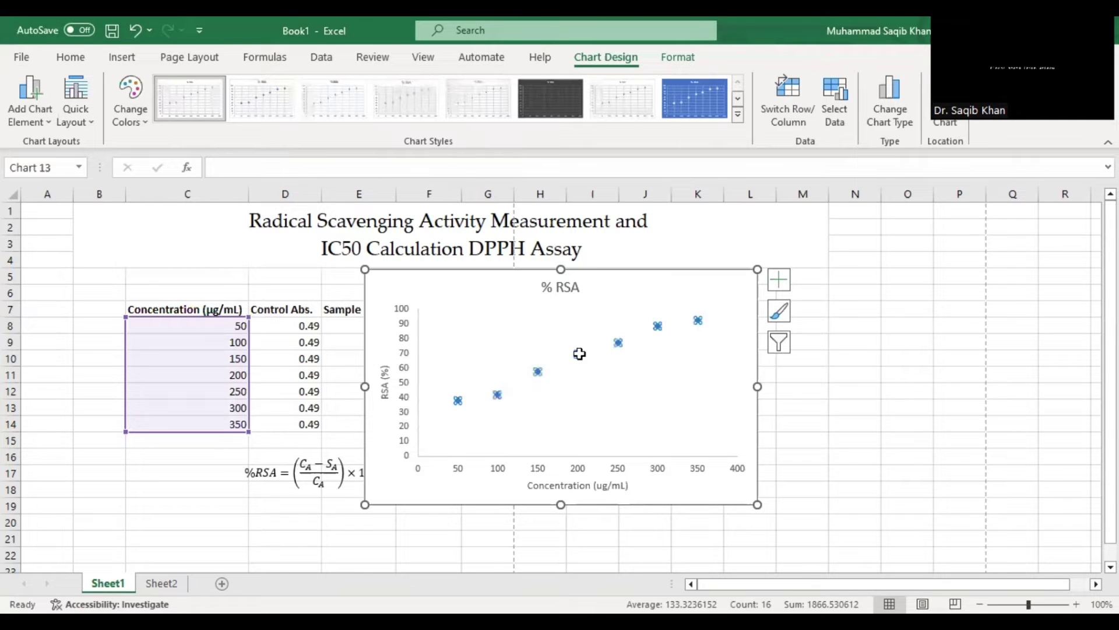
{"action": "left_click", "coordinate": [795, 282]}
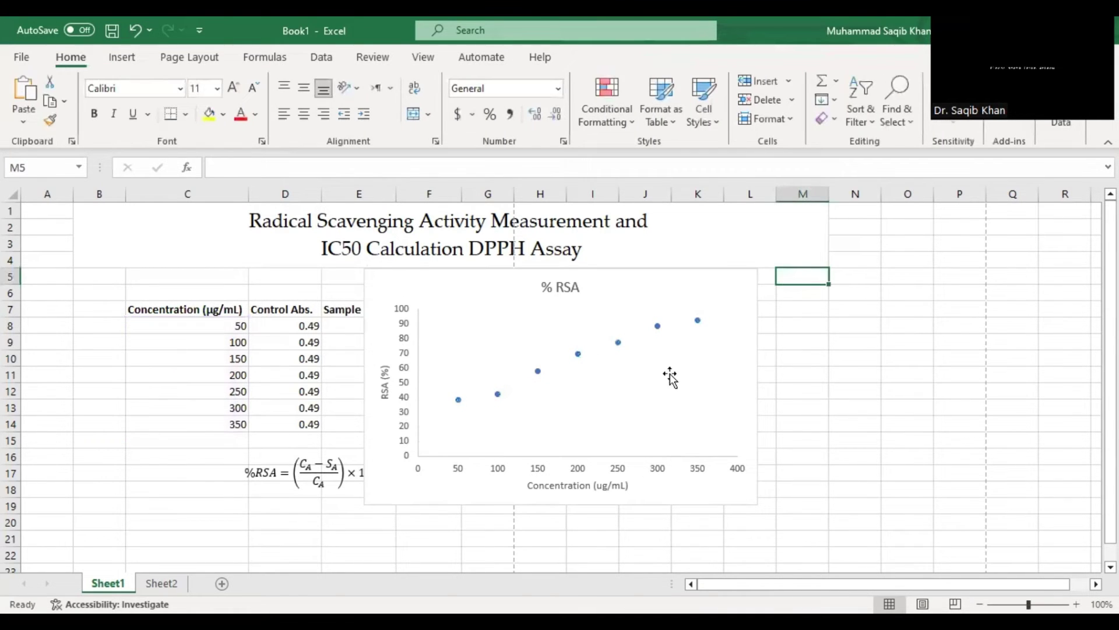
{"action": "left_click", "coordinate": [669, 374]}
{"action": "left_click", "coordinate": [779, 280]}
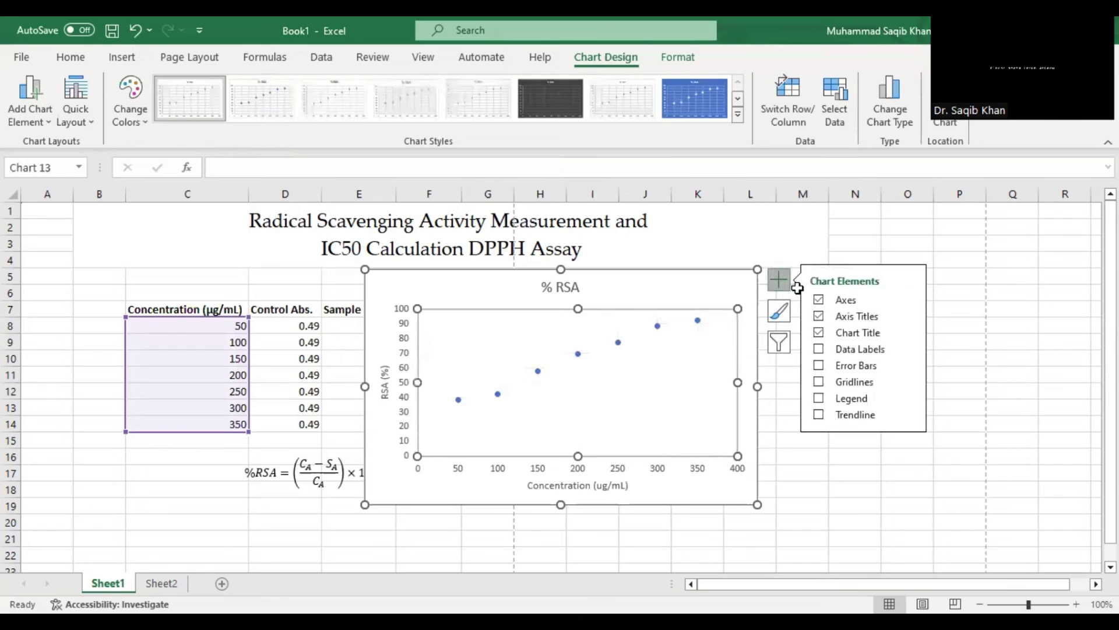
{"action": "left_click", "coordinate": [909, 412]}
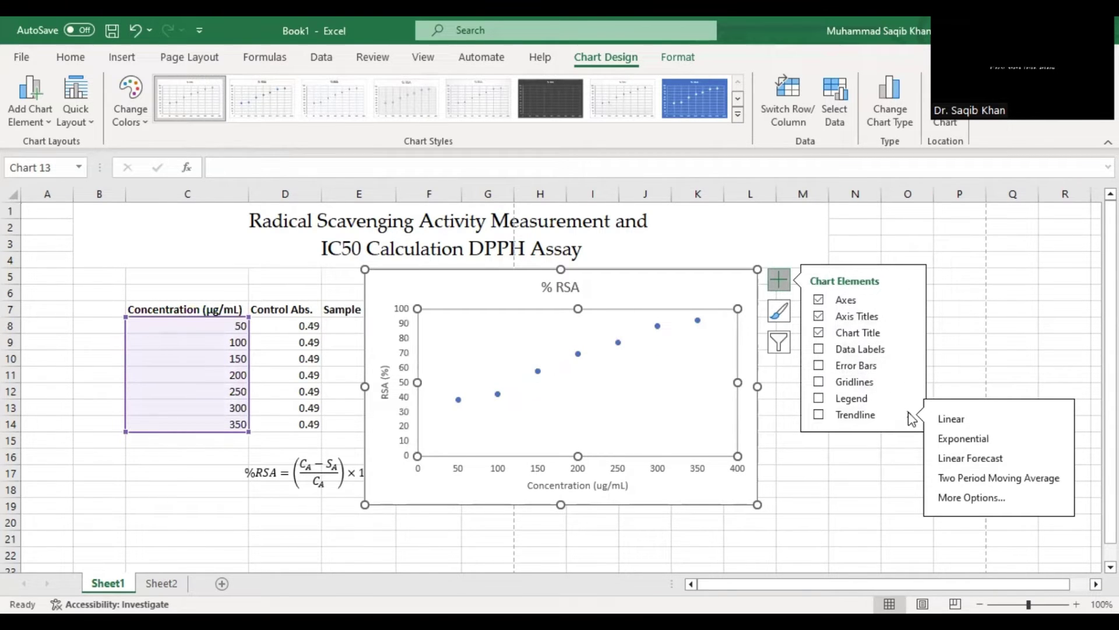
{"action": "left_click", "coordinate": [963, 500]}
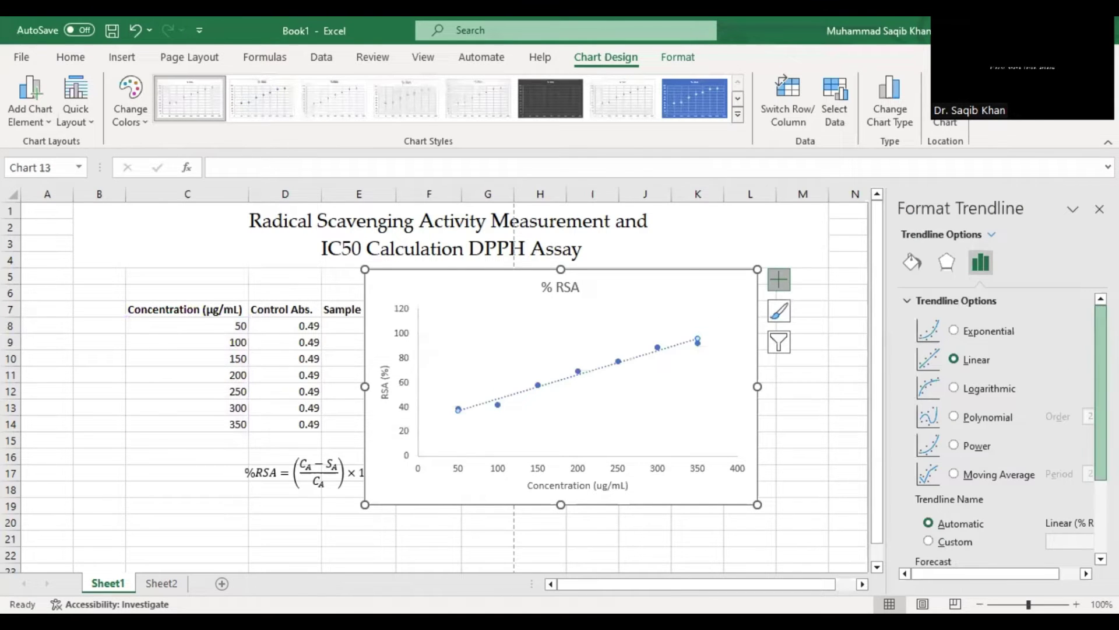
{"action": "scroll", "coordinate": [1006, 530], "scroll_direction": "down", "scroll_amount": 3}
{"action": "left_click", "coordinate": [1004, 530]}
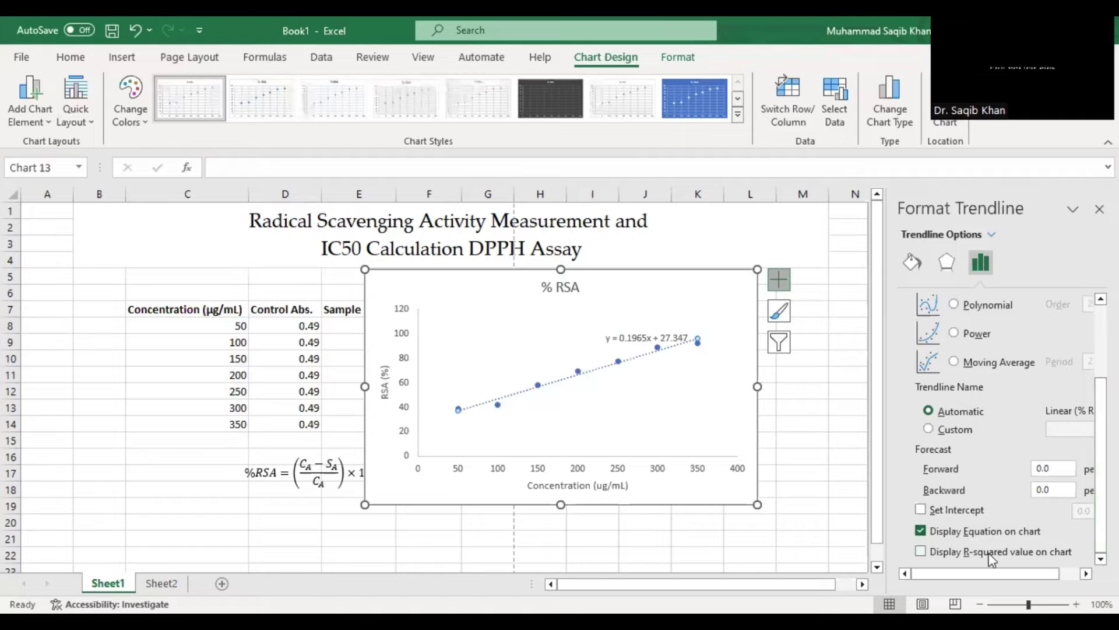
{"action": "left_click", "coordinate": [991, 552]}
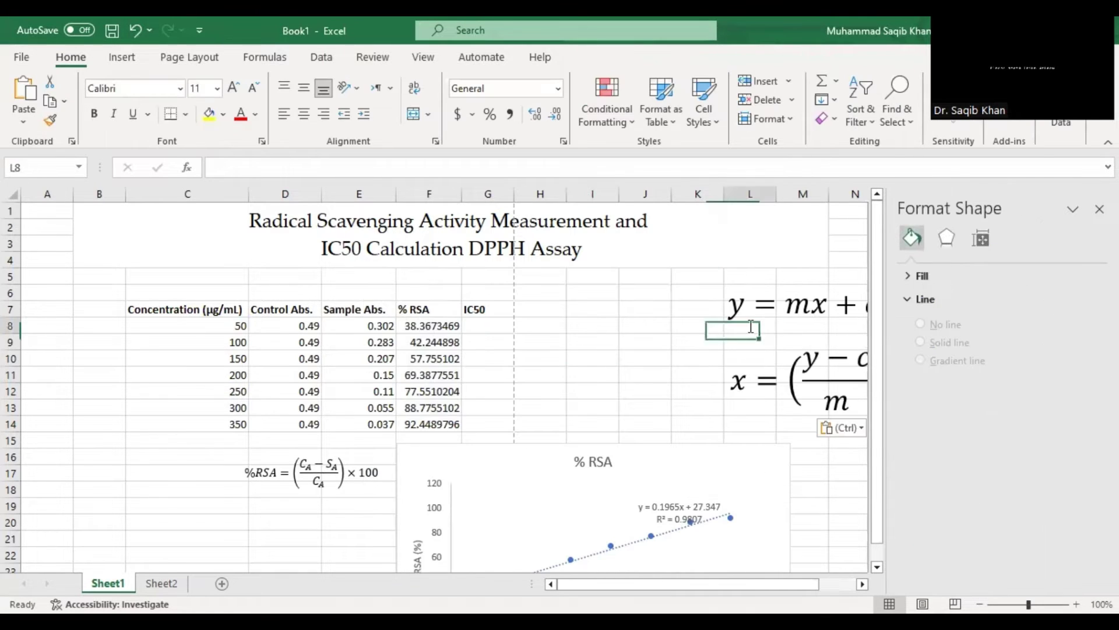
- Move the y = mx + c text box closer to the data table and the trendline equation label to the plot area's upper-left corner
{"action": "left_click", "coordinate": [748, 294]}
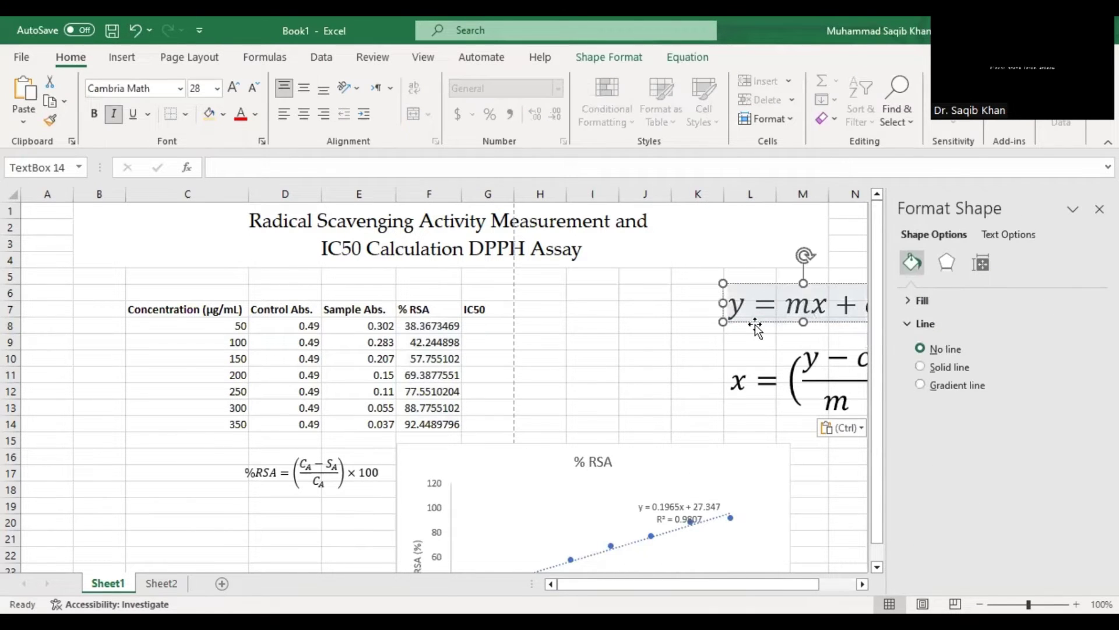
{"action": "left_click_drag", "start_coordinate": [746, 320], "coordinate": [652, 306]}
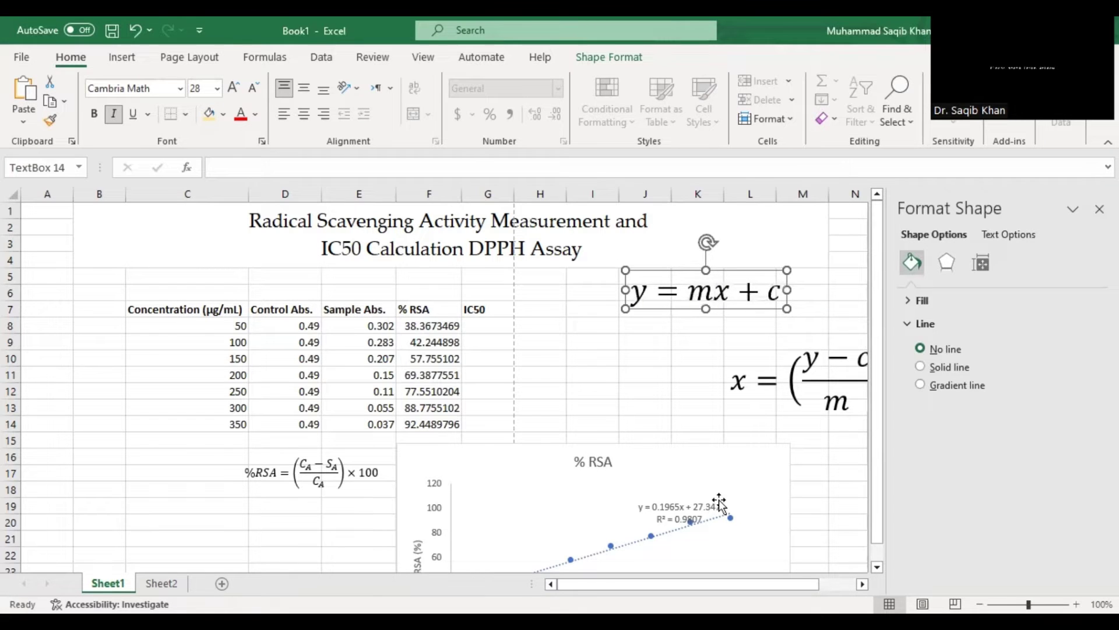
{"action": "left_click", "coordinate": [670, 505]}
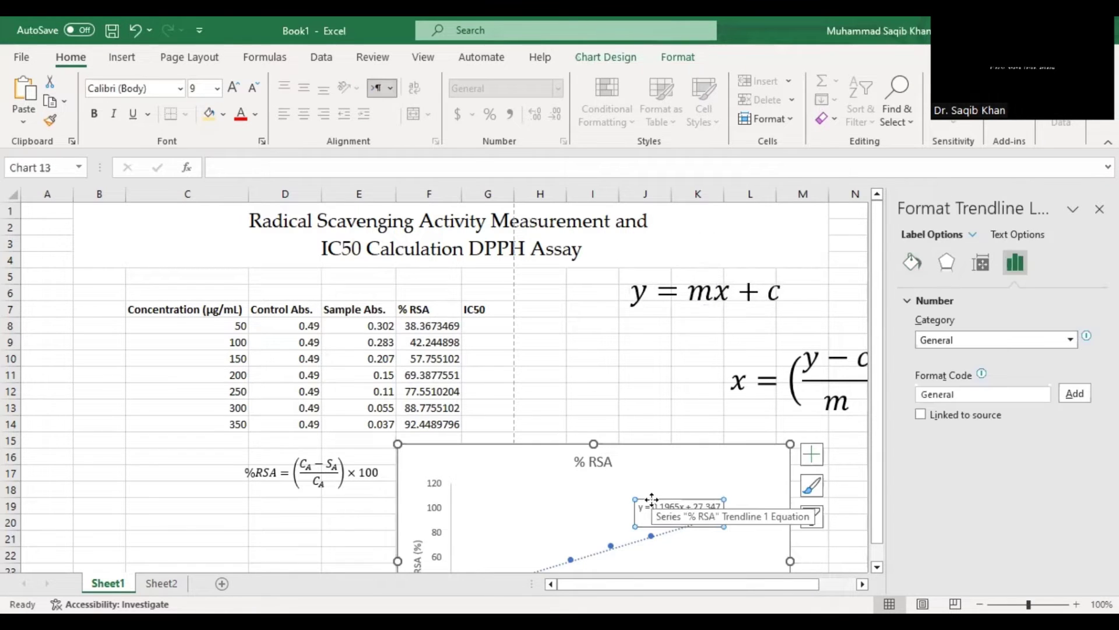
{"action": "left_click_drag", "start_coordinate": [670, 505], "coordinate": [481, 484]}
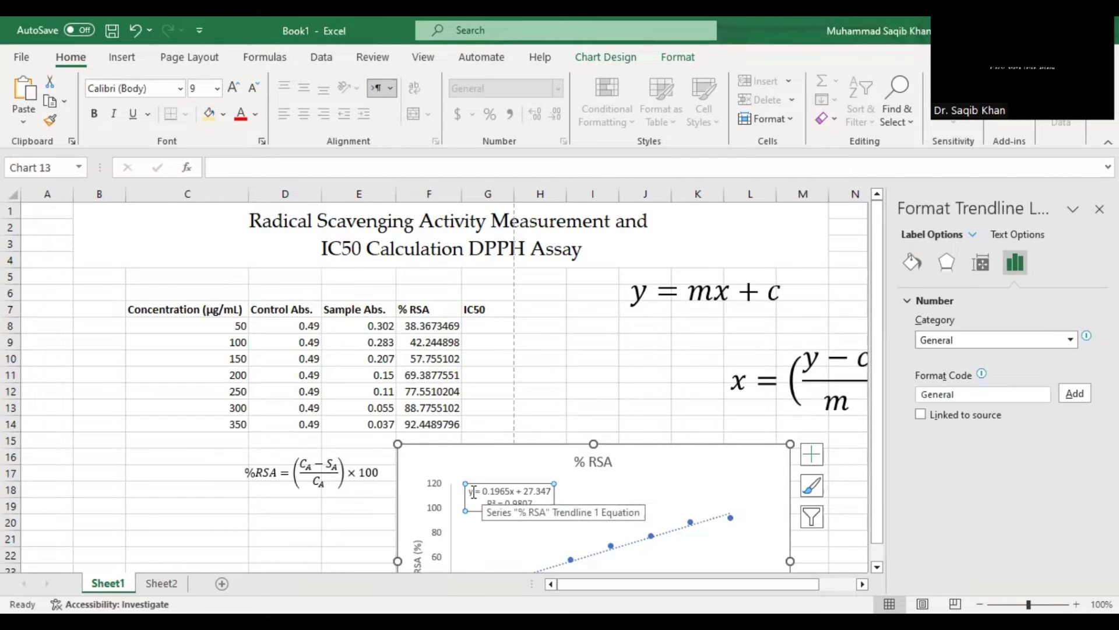
- Compare the trendline equation's terms with y = mx + c, and place the x = (y − c)/m formula directly beneath that equation
{"action": "left_click_drag", "start_coordinate": [474, 492], "coordinate": [469, 492]}
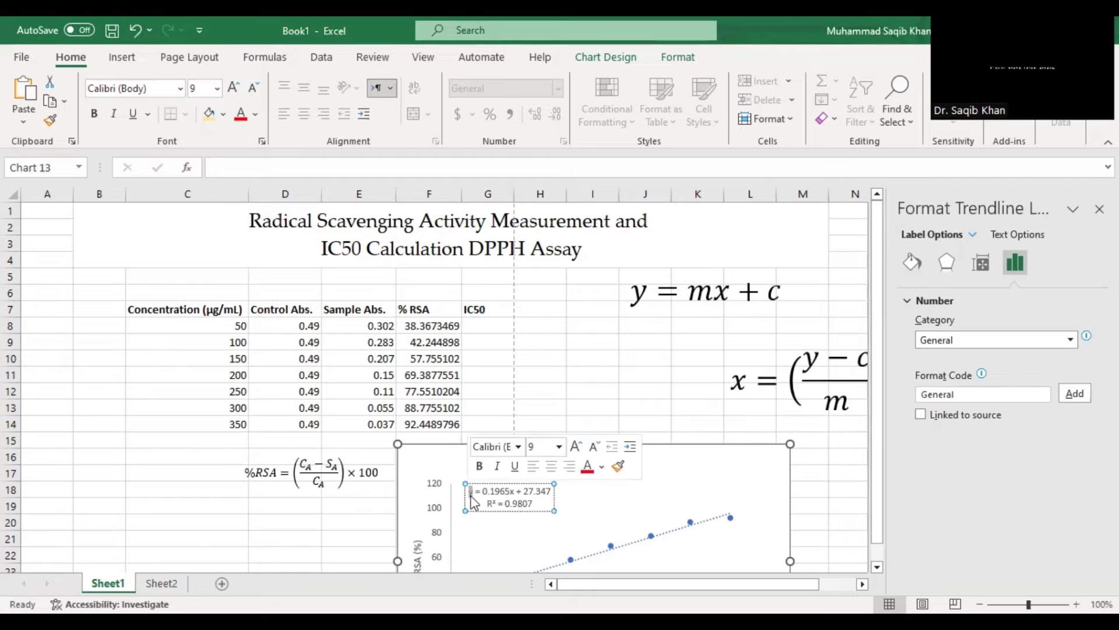
{"action": "left_click", "coordinate": [473, 494]}
{"action": "left_click", "coordinate": [485, 493]}
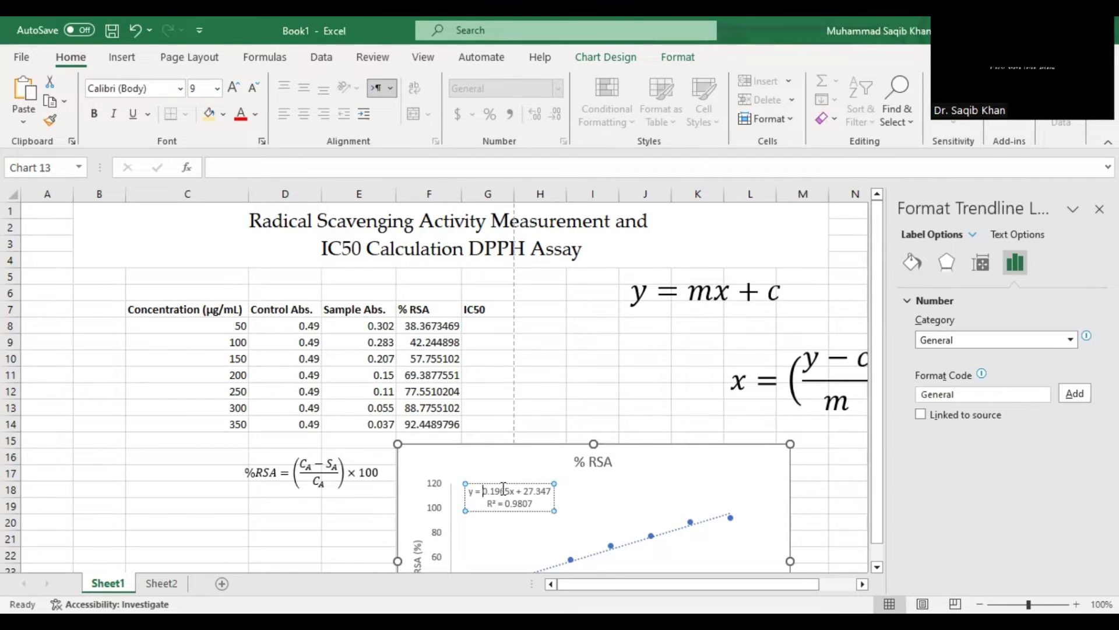
{"action": "double_click", "coordinate": [775, 293]}
{"action": "left_click", "coordinate": [769, 293]}
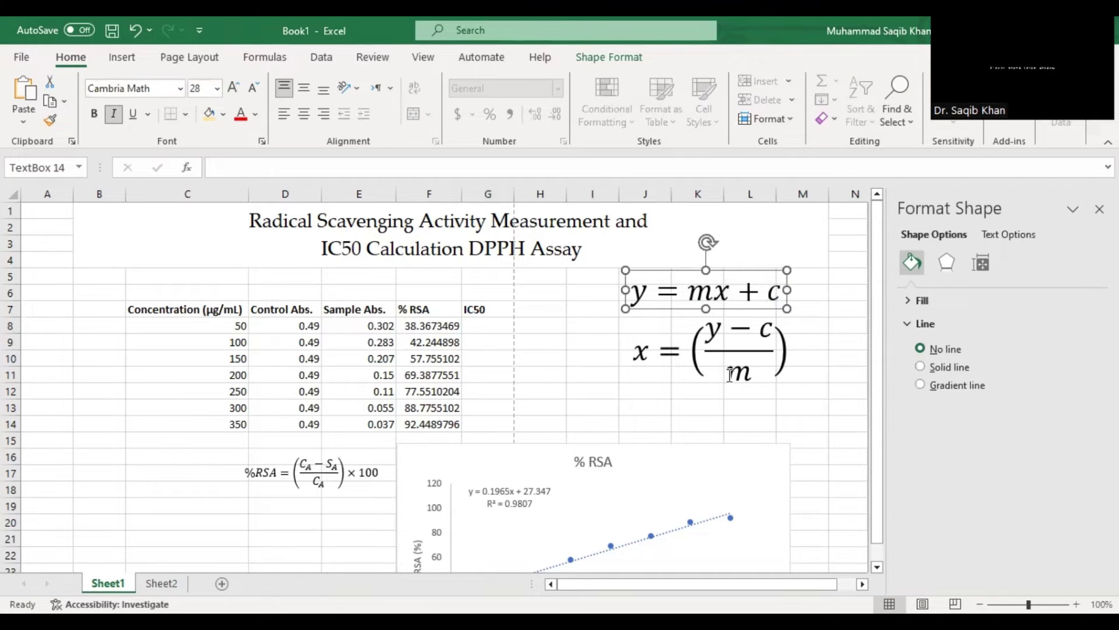
- Add the header "m=slope" in H7 and enter the trendline slope 0.1965 in H8
{"action": "left_click", "coordinate": [527, 308]}
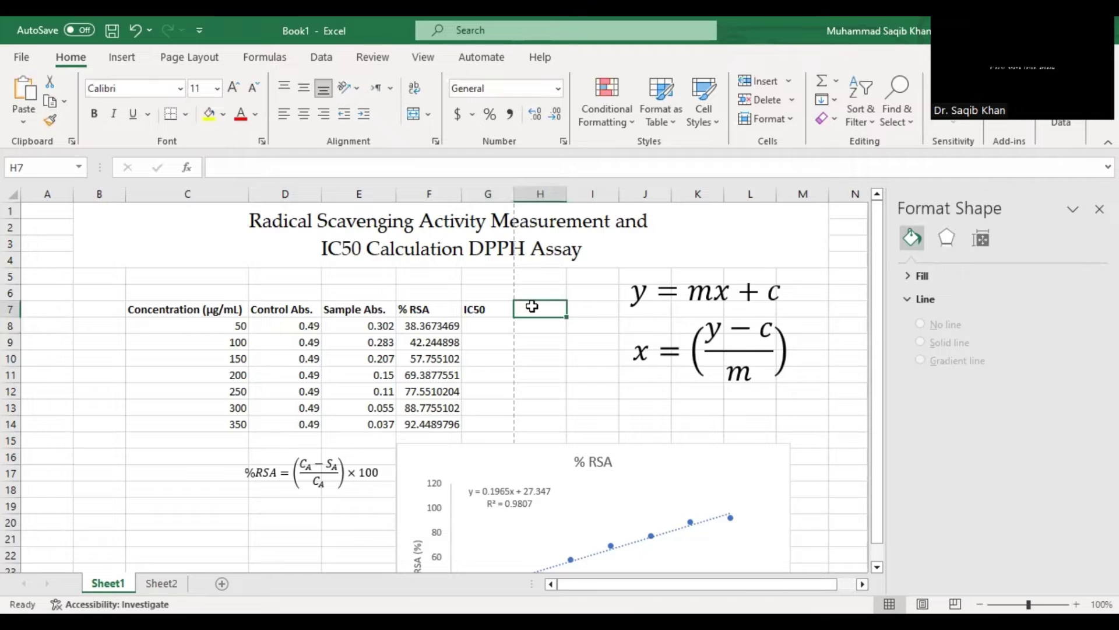
{"action": "type", "text": "m=sl"}
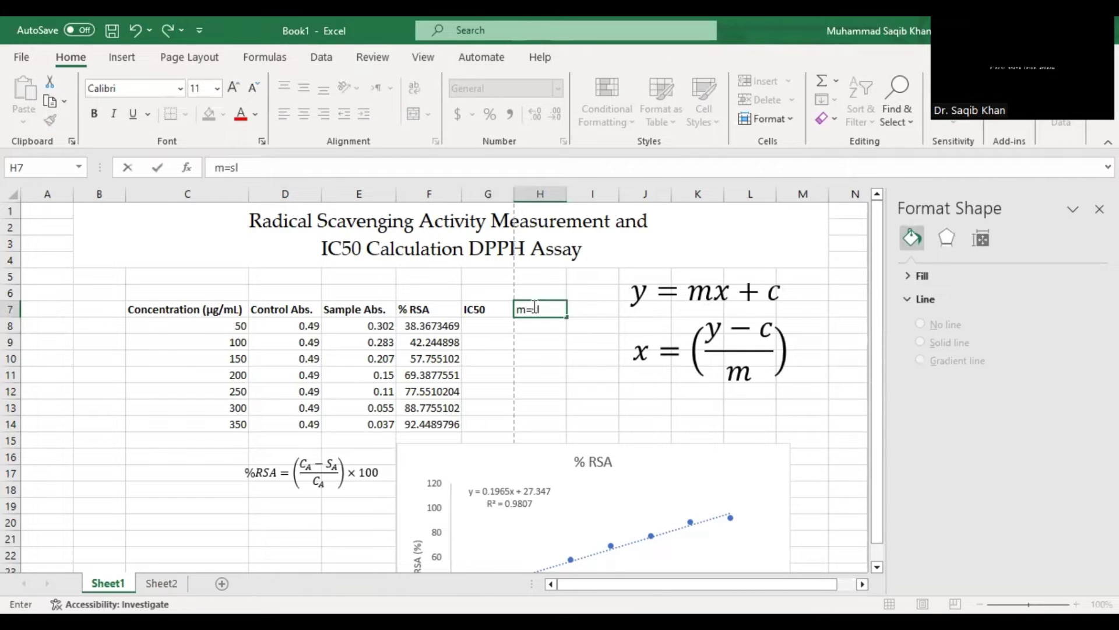
{"action": "type", "text": "ope"}
{"action": "key", "text": "Return"}
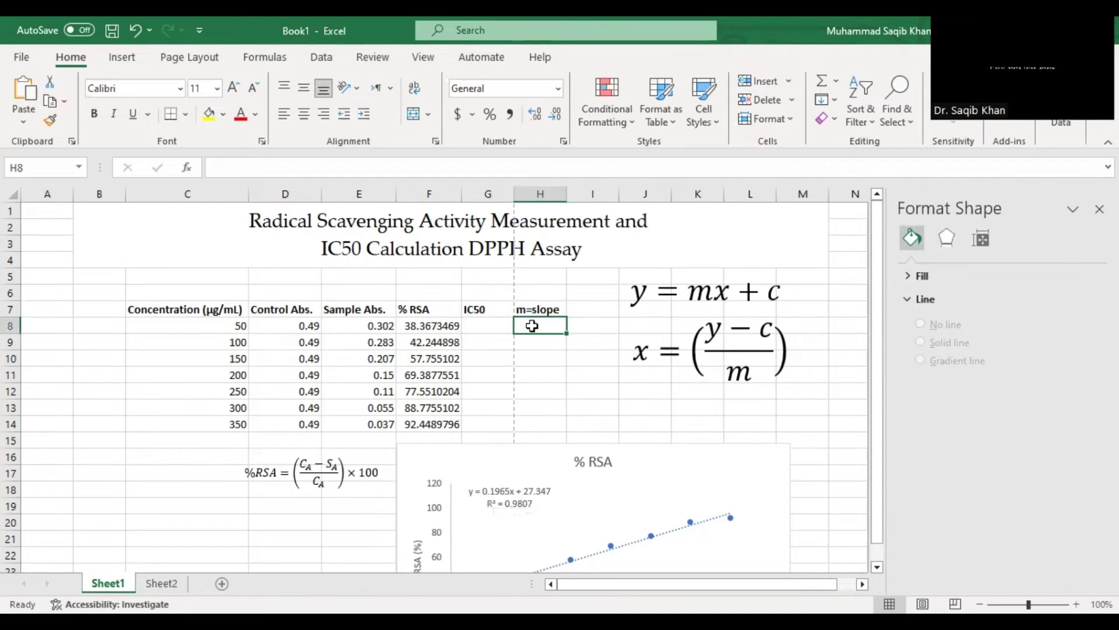
{"action": "type", "text": "0.19"}
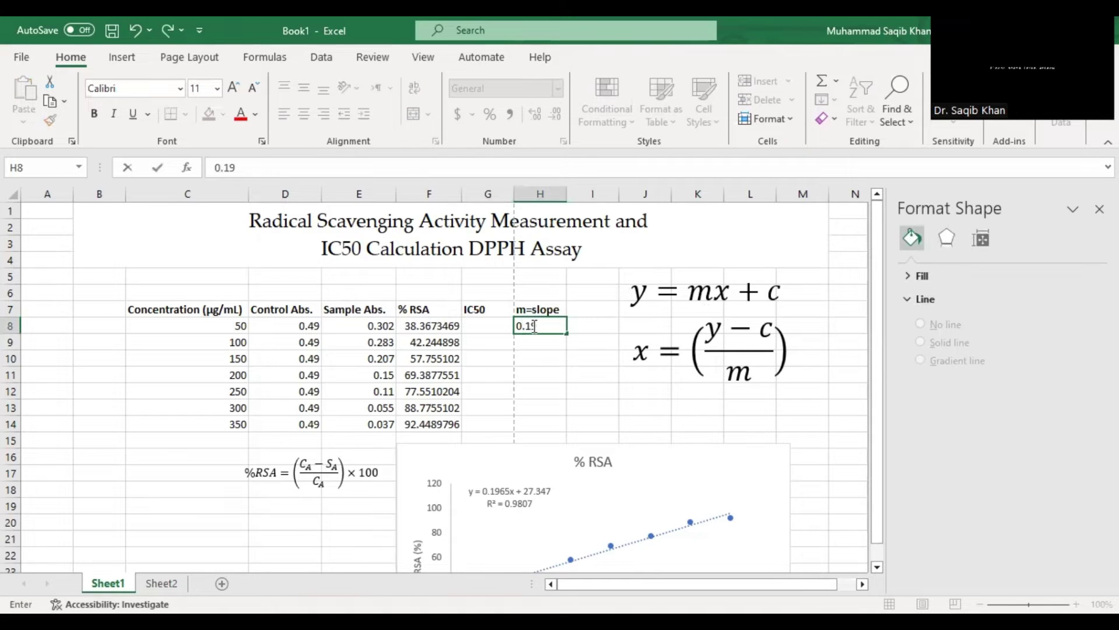
{"action": "type", "text": "65"}
- Add the header "c=intercept" in I7 and enter the trendline intercept 27.347 in I8
{"action": "left_click", "coordinate": [594, 310]}
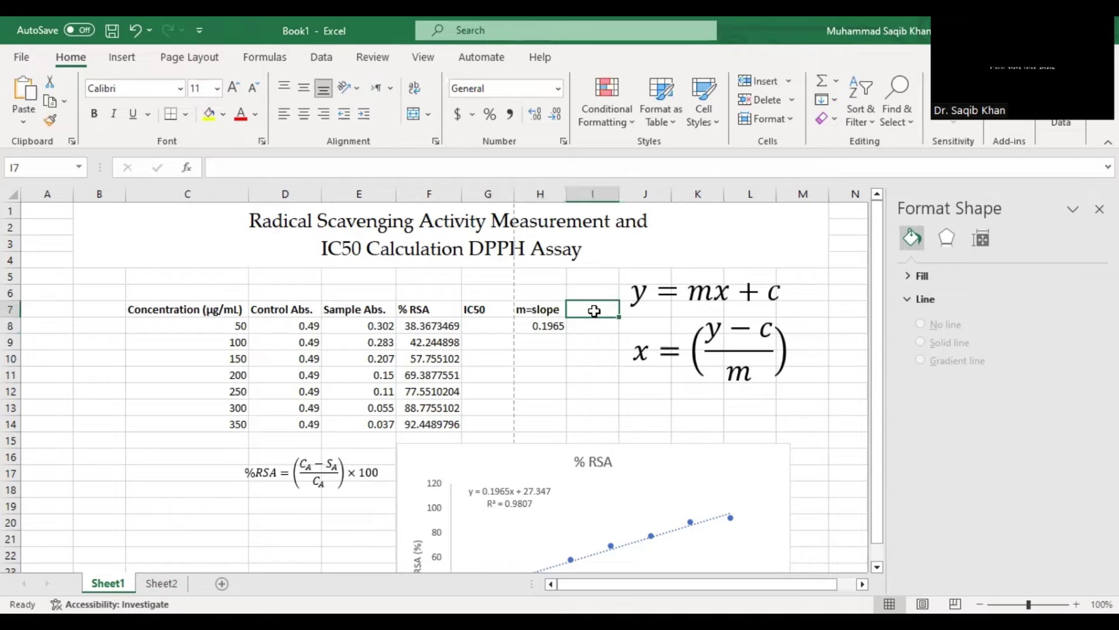
{"action": "type", "text": "c=in"}
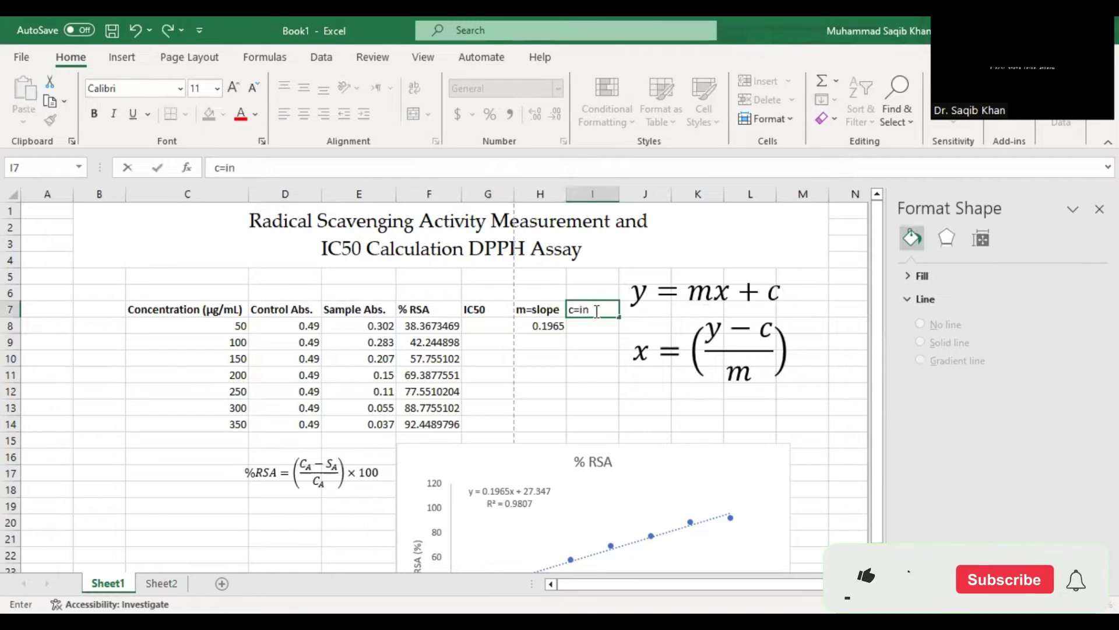
{"action": "type", "text": "tercept"}
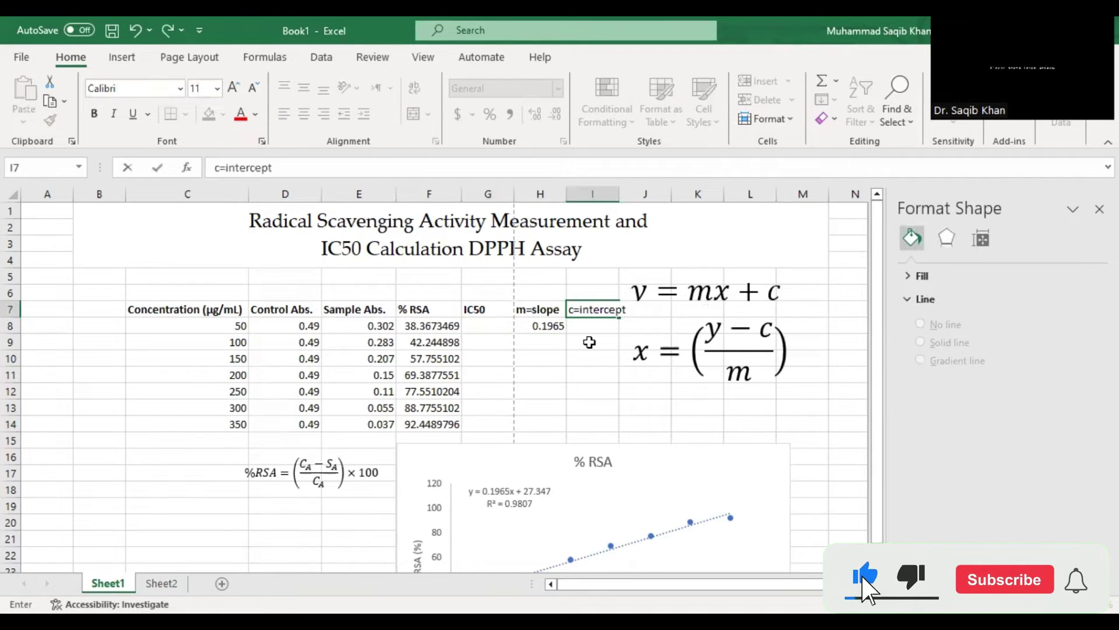
{"action": "left_click", "coordinate": [524, 495]}
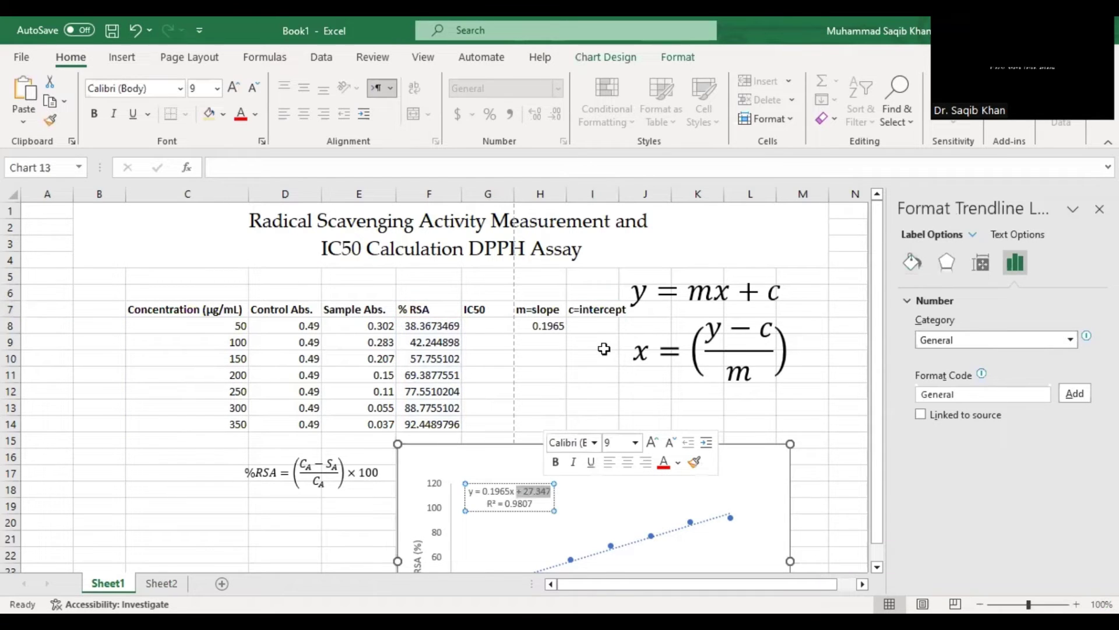
{"action": "left_click", "coordinate": [591, 325]}
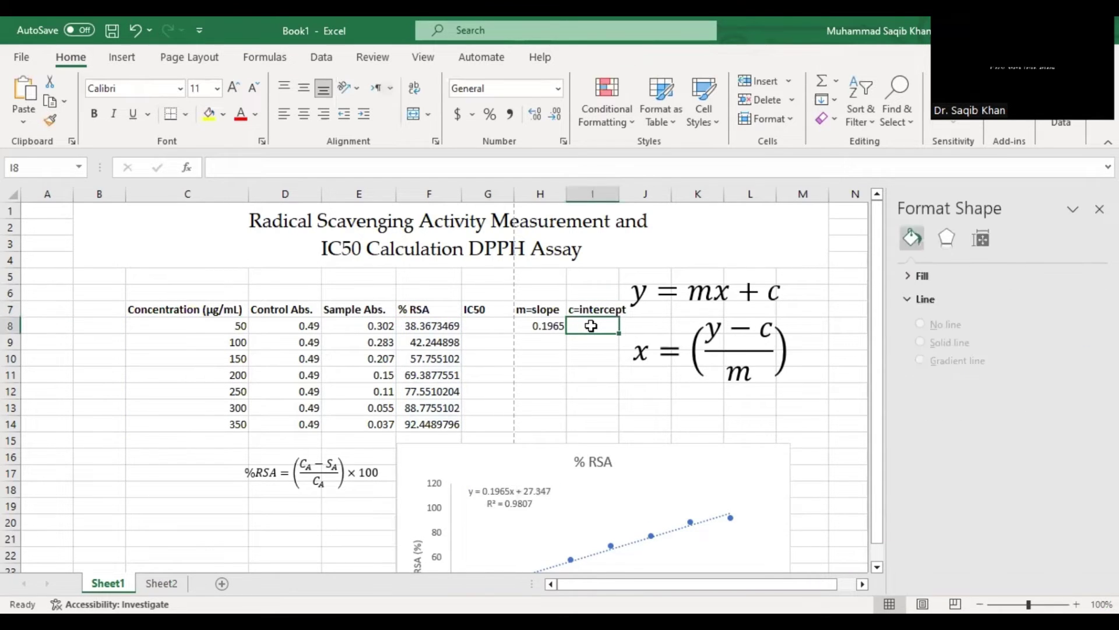
{"action": "left_click", "coordinate": [524, 492]}
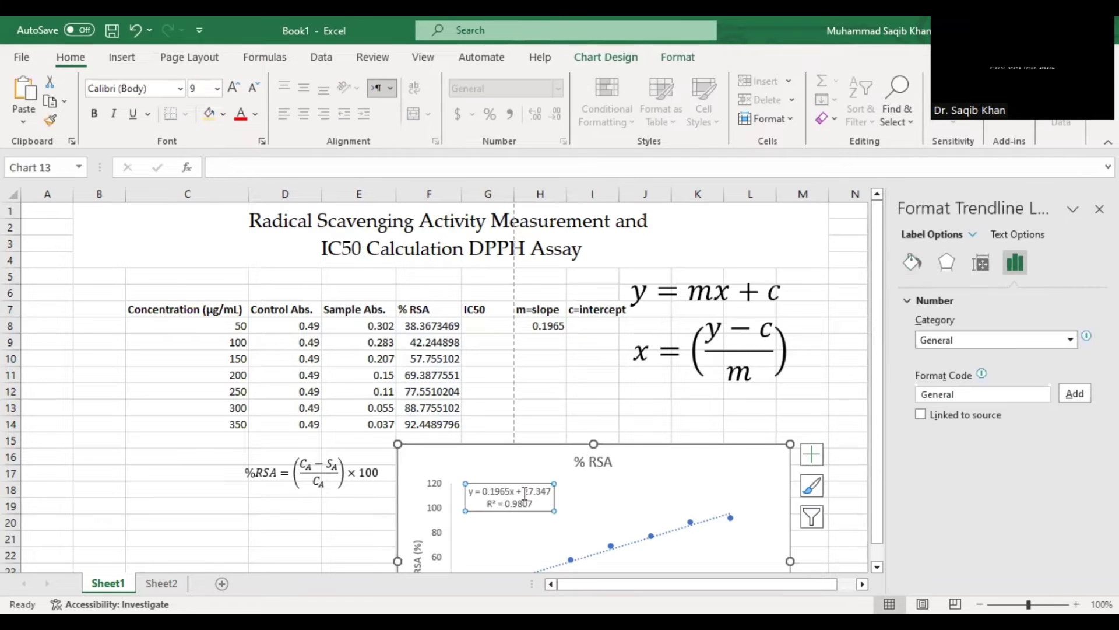
{"action": "left_click_drag", "start_coordinate": [524, 492], "coordinate": [551, 497]}
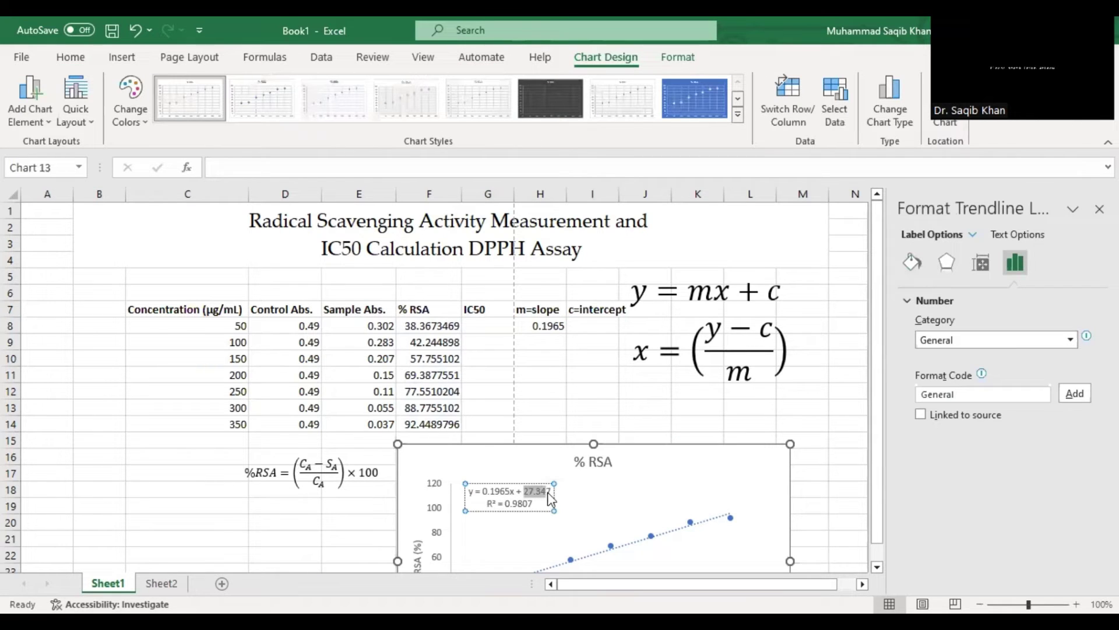
{"action": "left_click", "coordinate": [585, 325]}
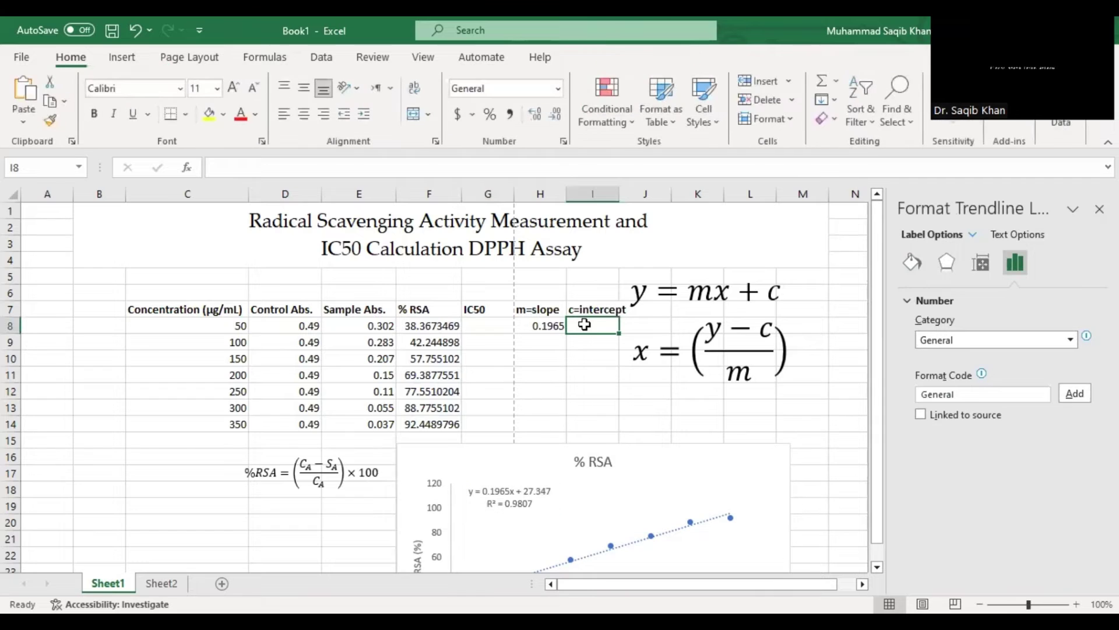
{"action": "type", "text": "27.347"}
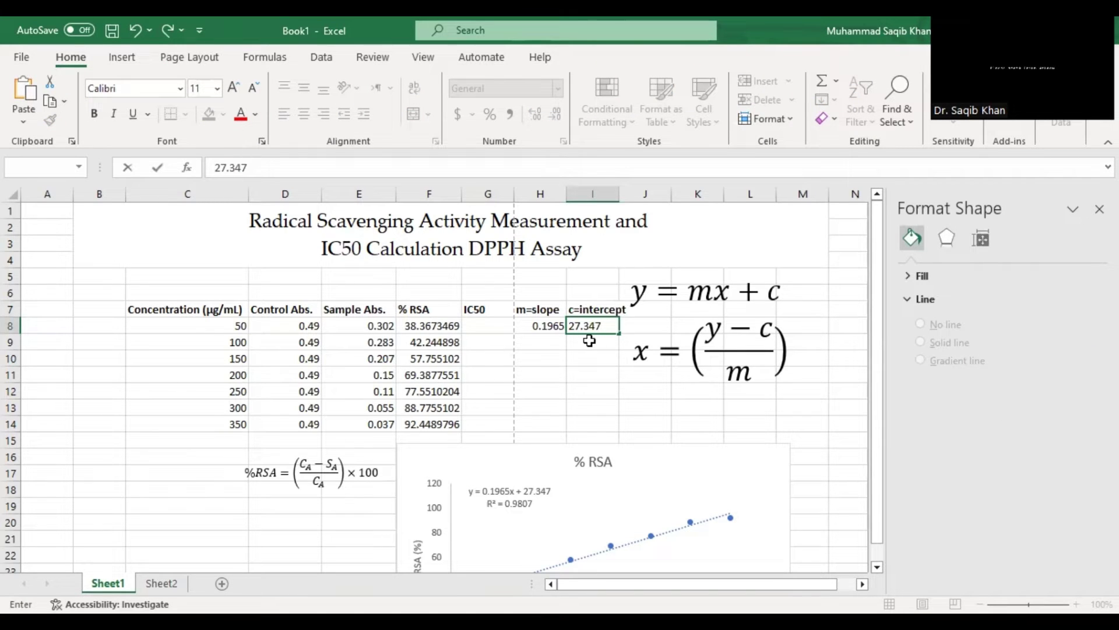
{"action": "key", "text": "Return"}
{"action": "left_click", "coordinate": [590, 321]}
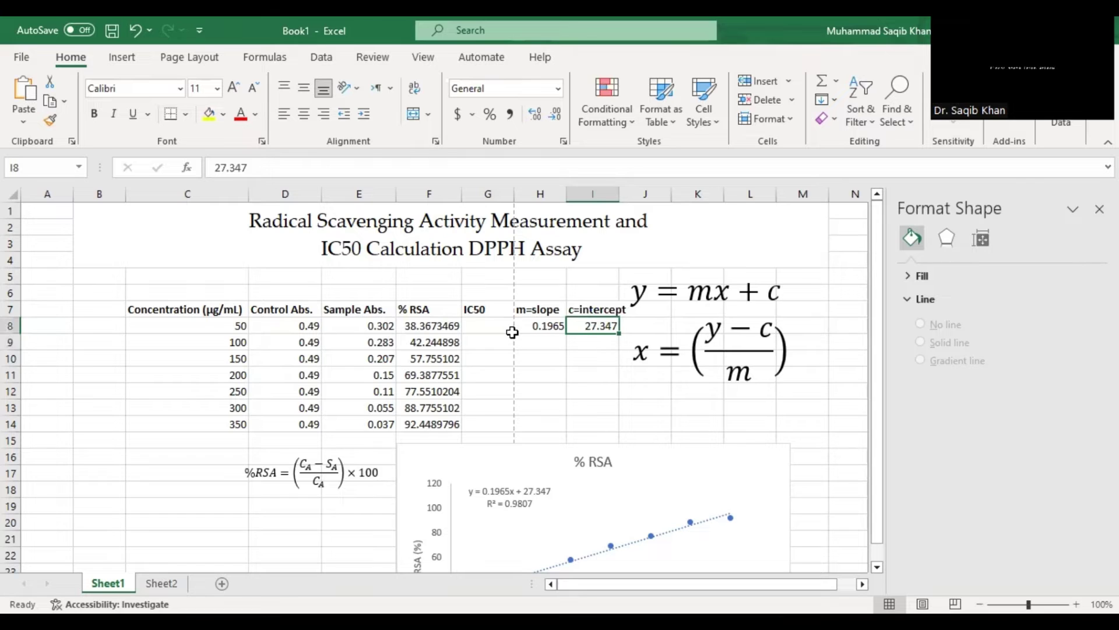
- Calculate the IC50 in G8 with the formula =(50-I8)/H8
{"action": "left_click", "coordinate": [488, 326]}
{"action": "type", "text": "="}
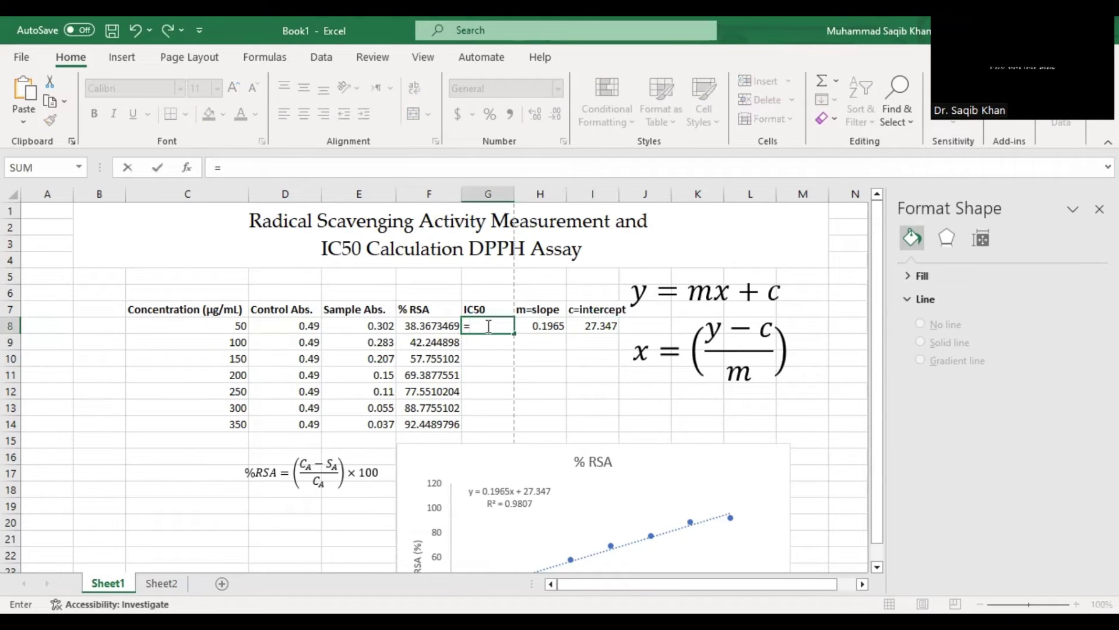
{"action": "type", "text": "(50-"}
{"action": "left_click", "coordinate": [591, 326]}
{"action": "type", "text": ")"}
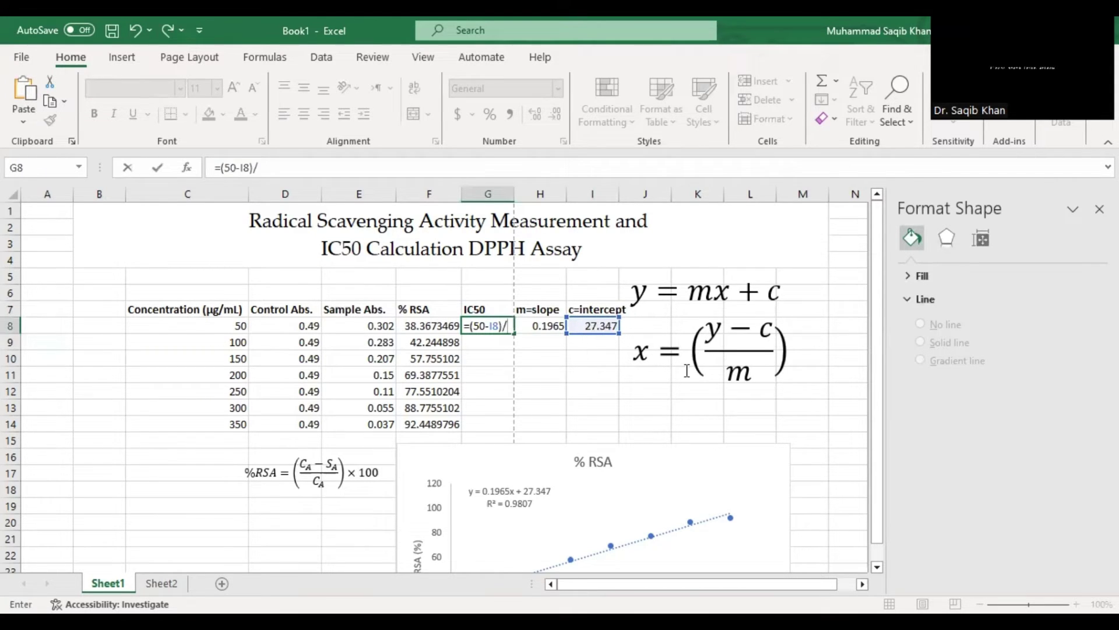
{"action": "type", "text": "/"}
{"action": "left_click", "coordinate": [533, 326]}
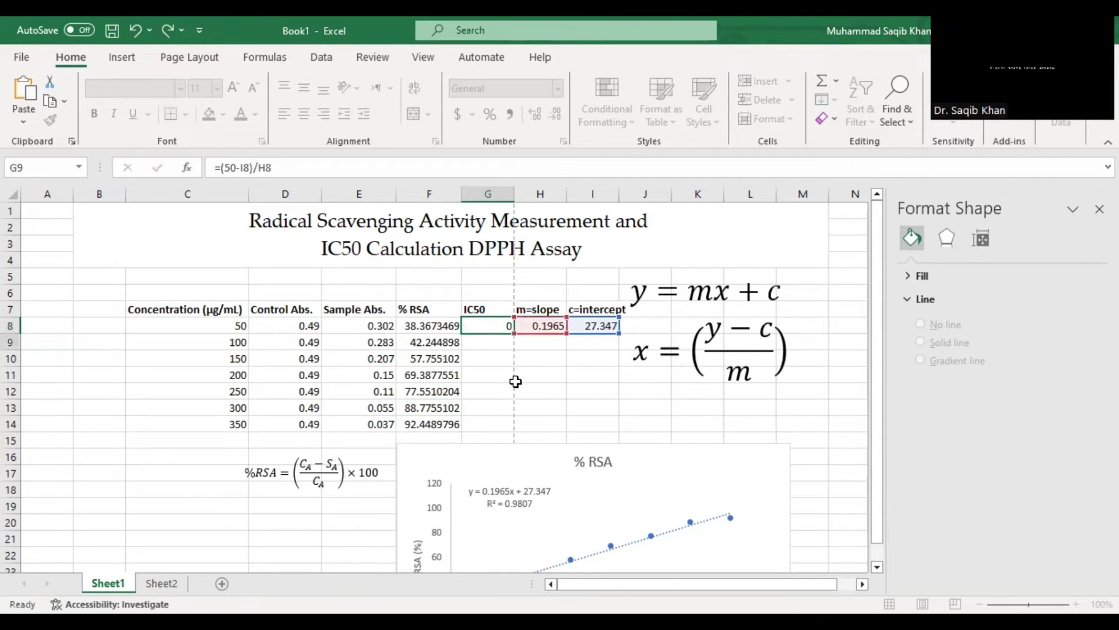
{"action": "key", "text": "Return"}
{"action": "left_click", "coordinate": [480, 328]}
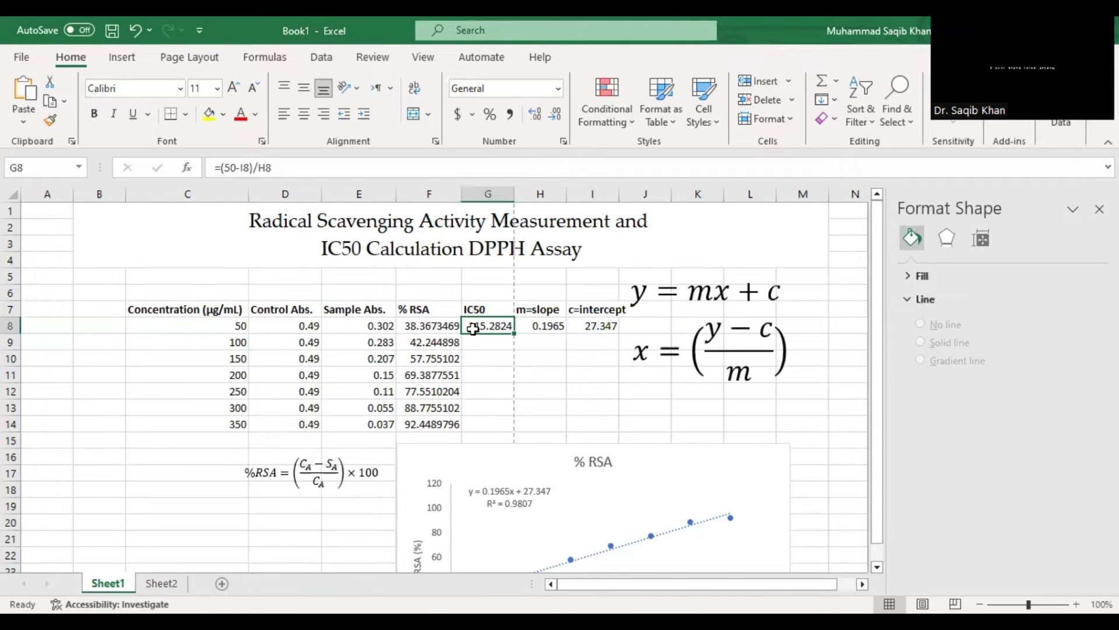
- Make the calculated IC50 value in G8 bold
{"action": "key", "text": "ctrl+b"}
{"action": "left_click", "coordinate": [478, 357]}
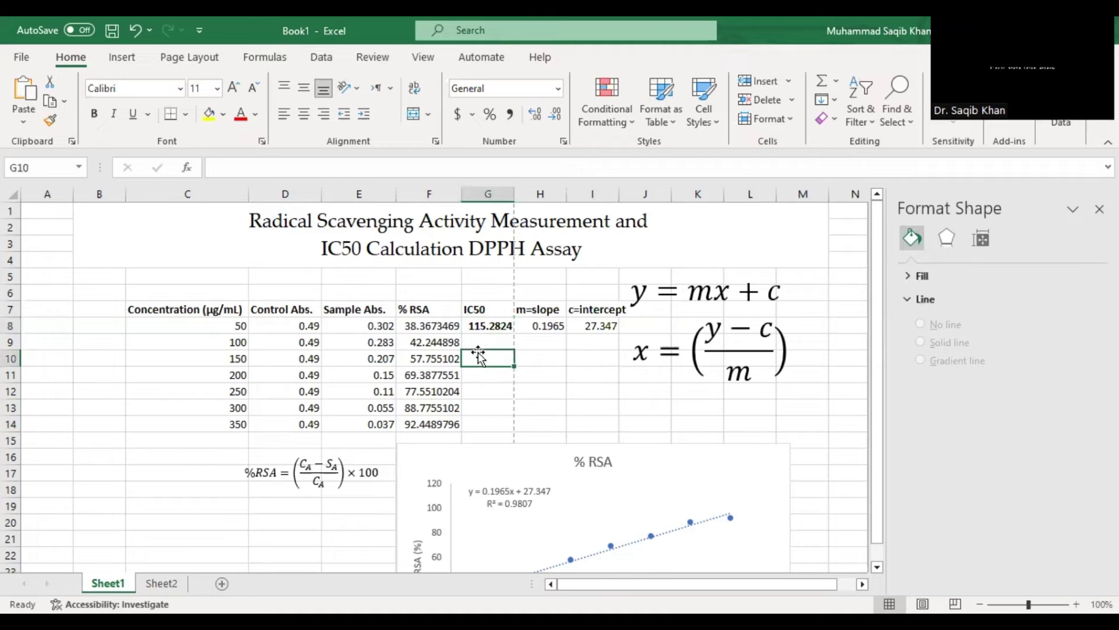
{"action": "left_click", "coordinate": [483, 324]}
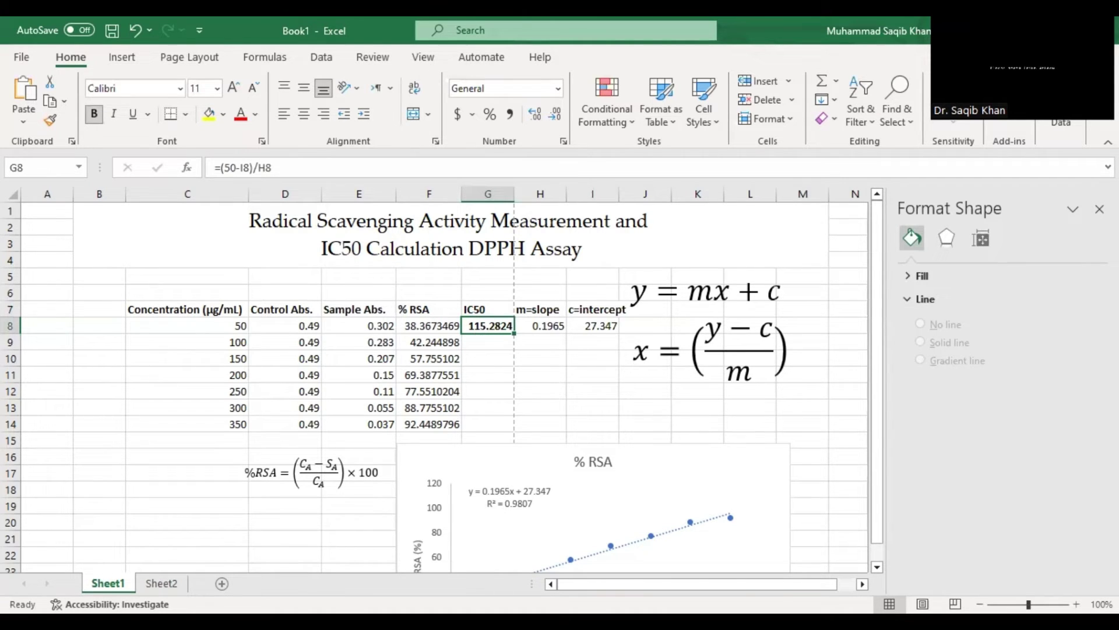
- On Sheet2, correct the third replicate header in F4 of the Activity table to T3
{"action": "left_click", "coordinate": [161, 583]}
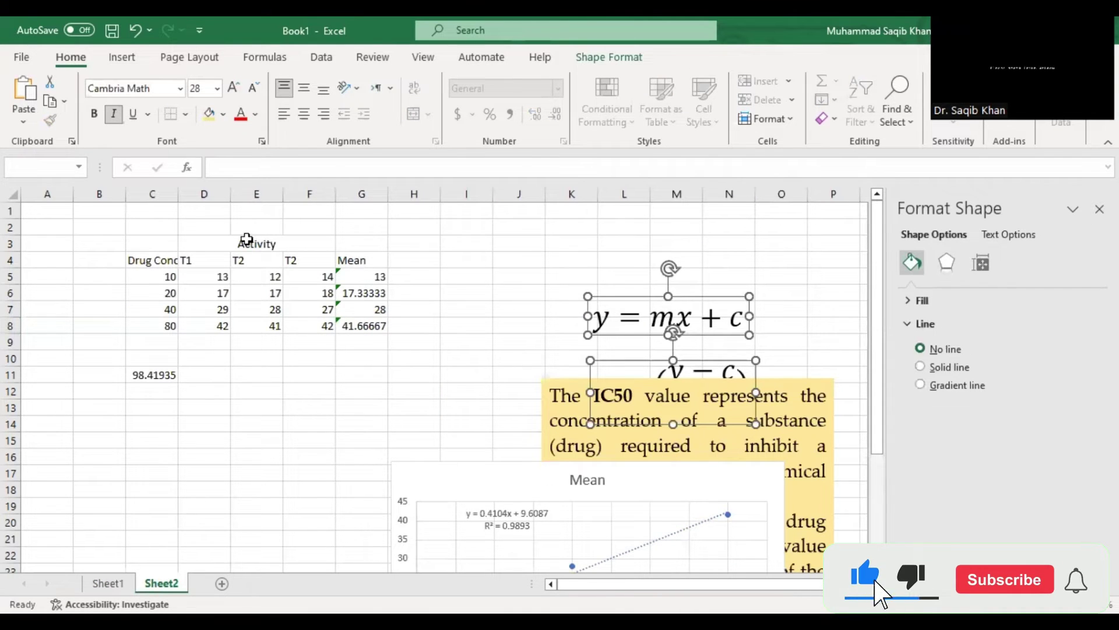
{"action": "left_click_drag", "start_coordinate": [158, 271], "coordinate": [149, 327]}
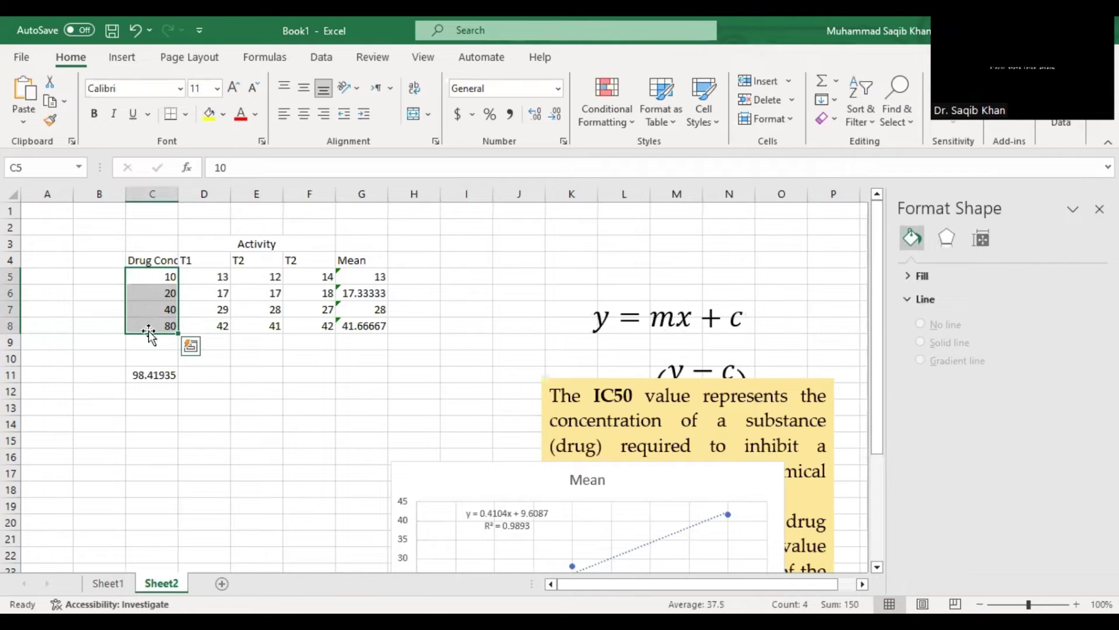
{"action": "left_click", "coordinate": [228, 245]}
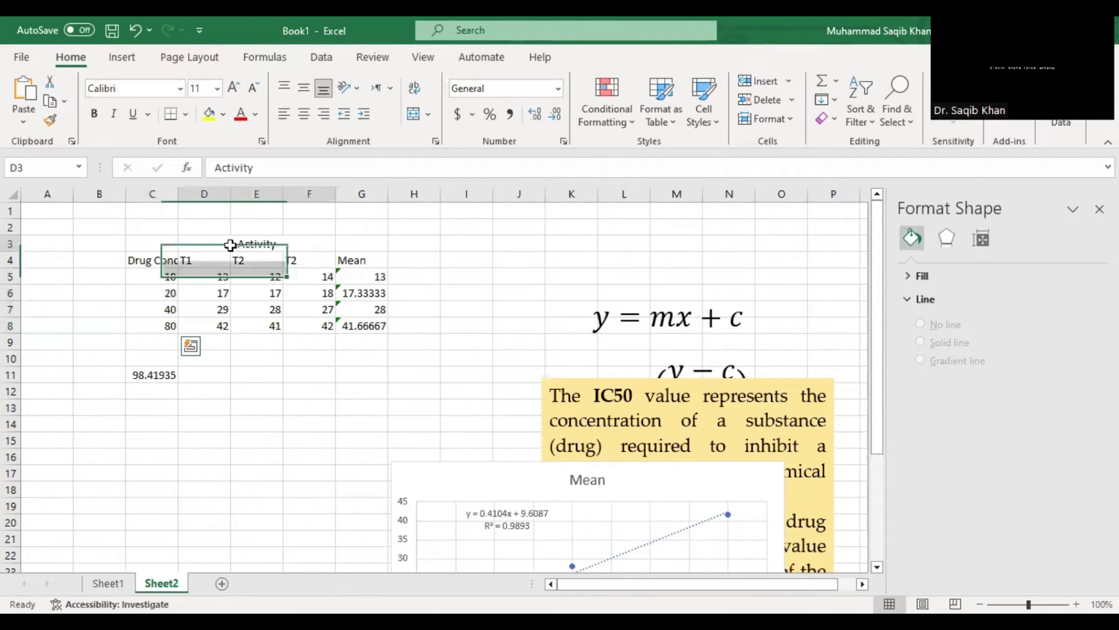
{"action": "left_click", "coordinate": [204, 262]}
{"action": "left_click", "coordinate": [241, 261]}
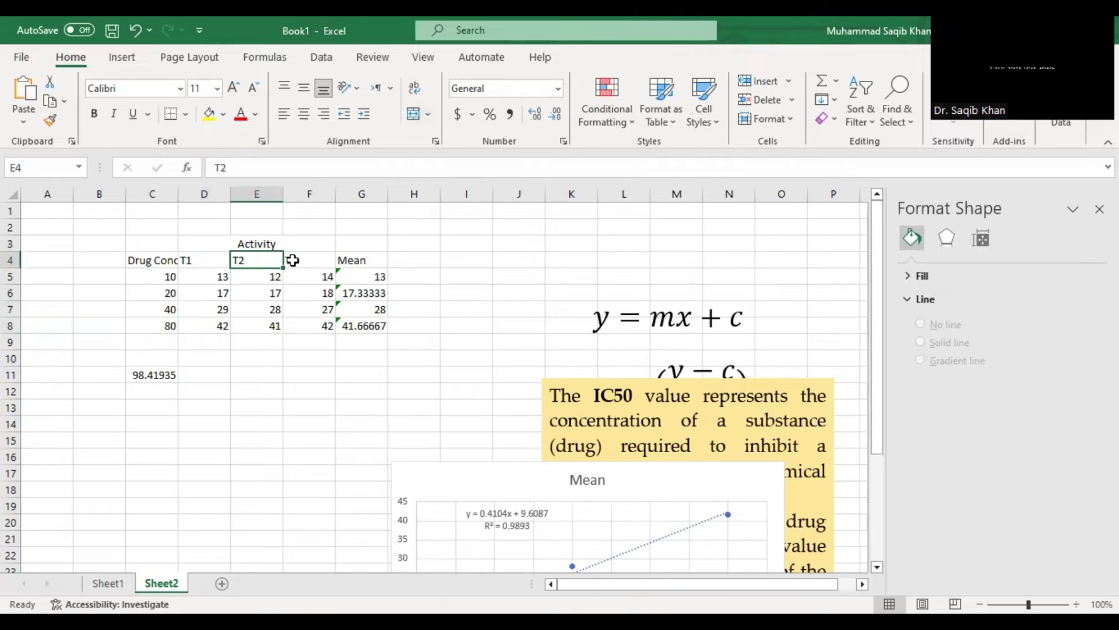
{"action": "left_click", "coordinate": [293, 261]}
{"action": "double_click", "coordinate": [299, 262]}
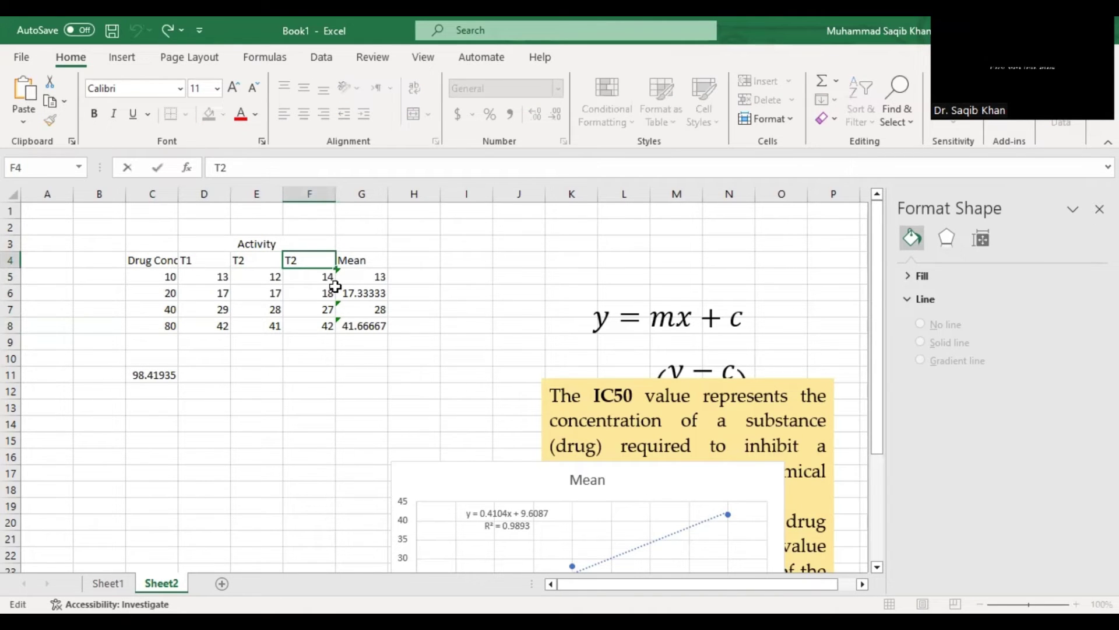
{"action": "type", "text": "3"}
{"action": "left_click", "coordinate": [252, 357]}
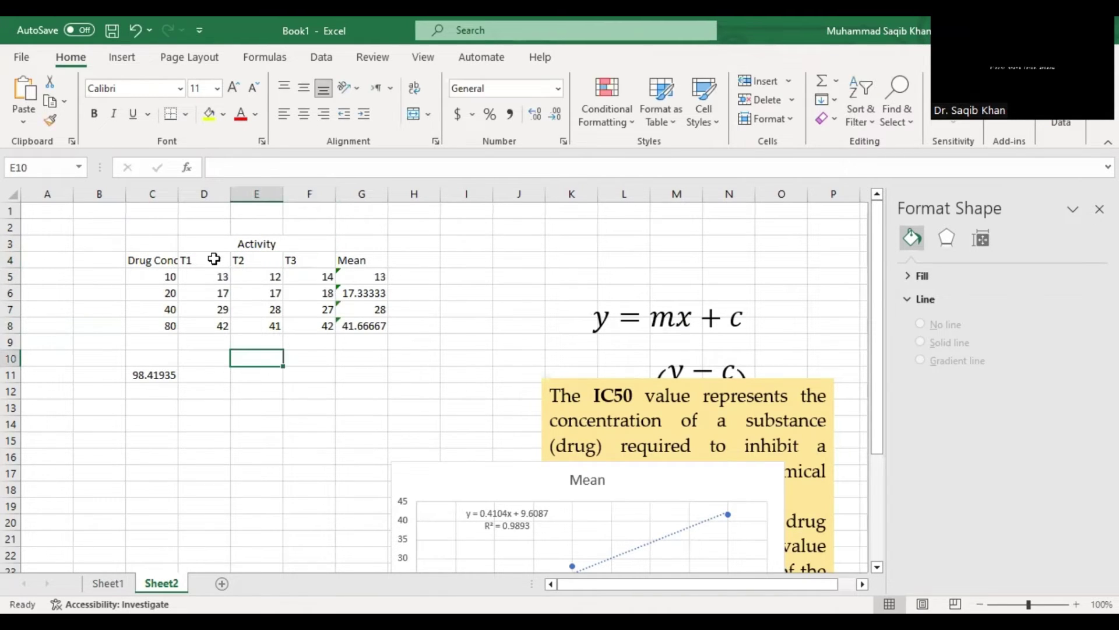
- Review the T1, T2 and T3 replicate headers and their activity readings for the drug concentrations
{"action": "left_click_drag", "start_coordinate": [205, 261], "coordinate": [292, 260]}
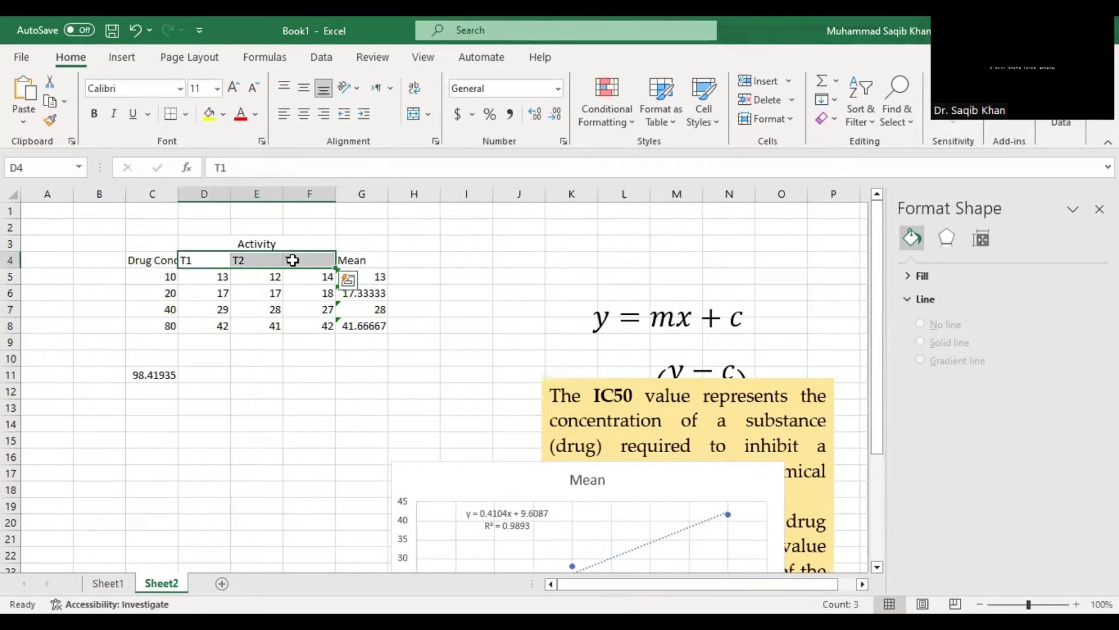
{"action": "left_click", "coordinate": [216, 262]}
{"action": "left_click", "coordinate": [255, 260]}
{"action": "left_click", "coordinate": [297, 260]}
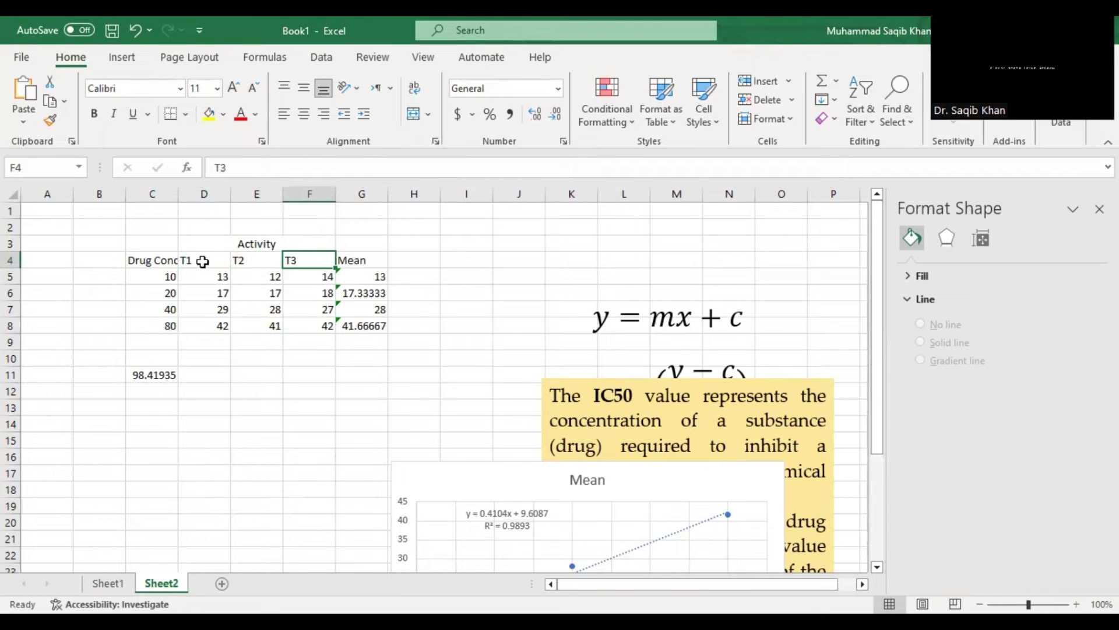
{"action": "left_click_drag", "start_coordinate": [211, 260], "coordinate": [297, 261]}
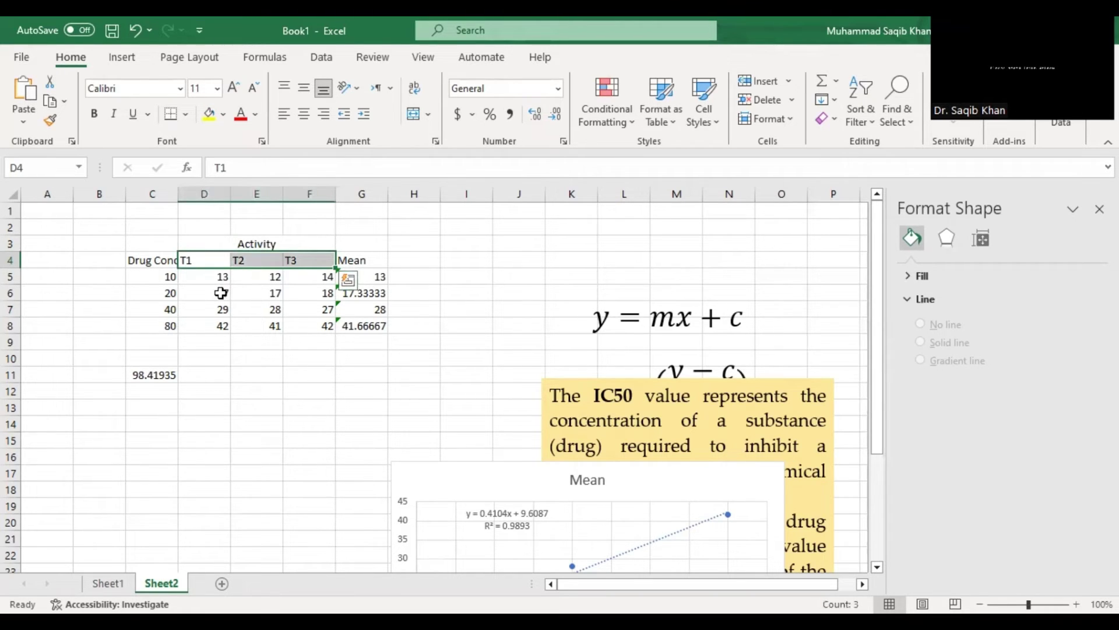
{"action": "left_click_drag", "start_coordinate": [216, 277], "coordinate": [315, 277]}
{"action": "left_click_drag", "start_coordinate": [223, 296], "coordinate": [308, 310]}
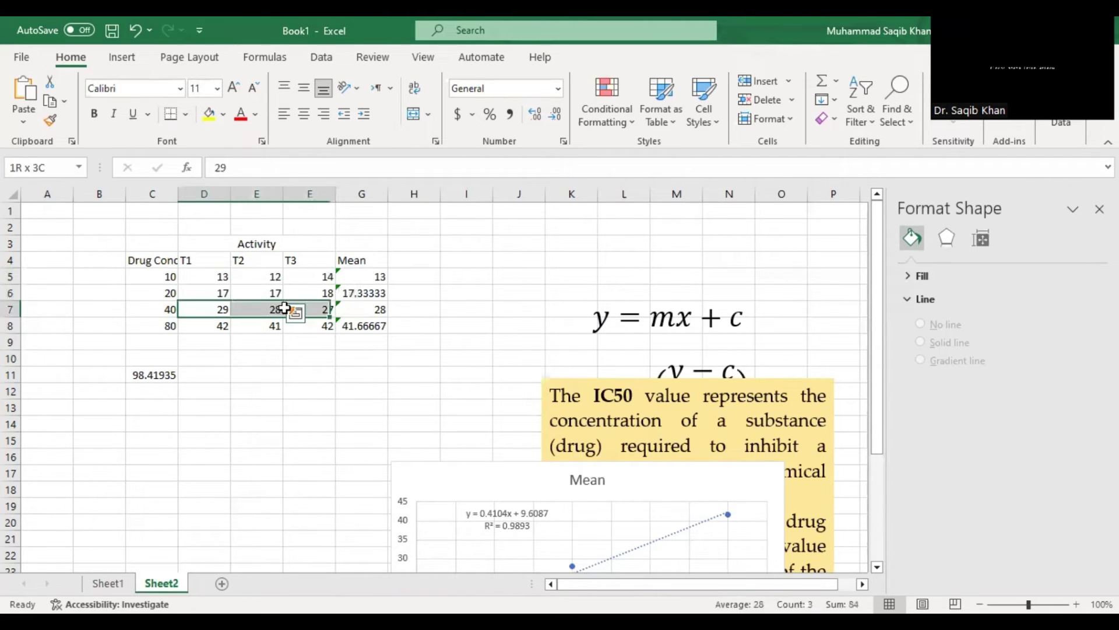
- Autofit column C to its contents and review the drug concentrations with their replicate readings
{"action": "double_click", "coordinate": [177, 194]}
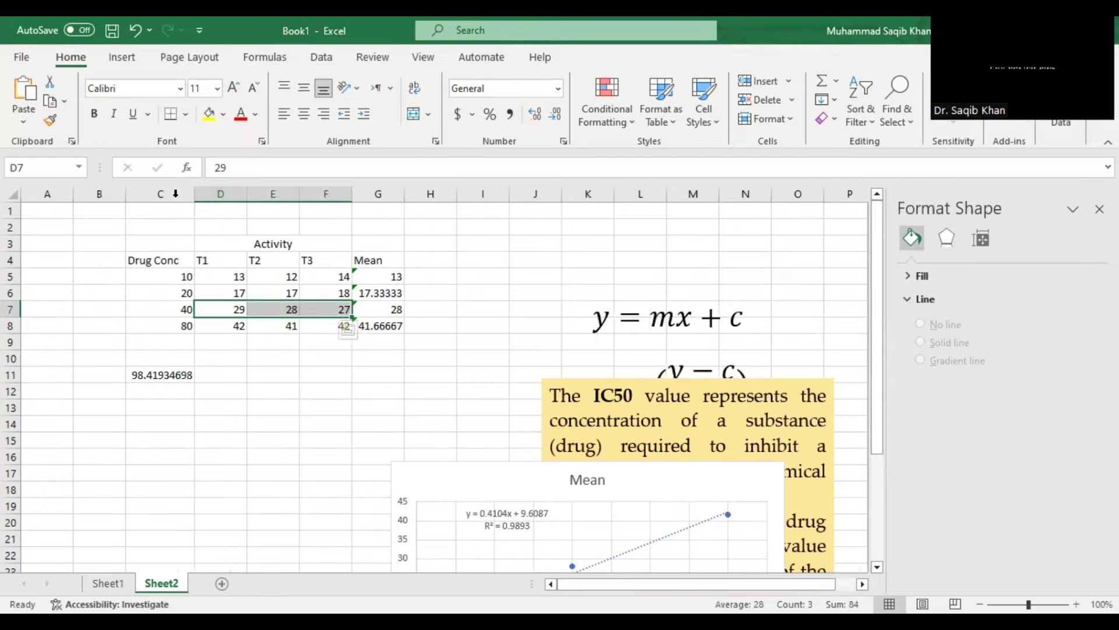
{"action": "left_click_drag", "start_coordinate": [164, 278], "coordinate": [160, 327]}
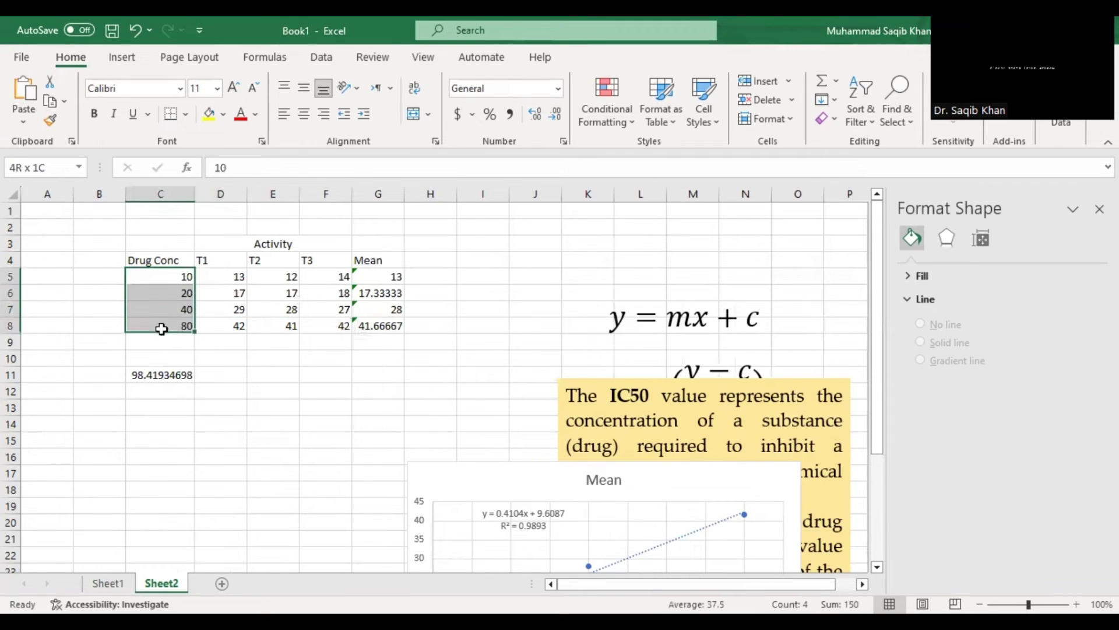
{"action": "left_click", "coordinate": [233, 309]}
{"action": "left_click_drag", "start_coordinate": [235, 281], "coordinate": [298, 280]}
{"action": "left_click", "coordinate": [305, 320]}
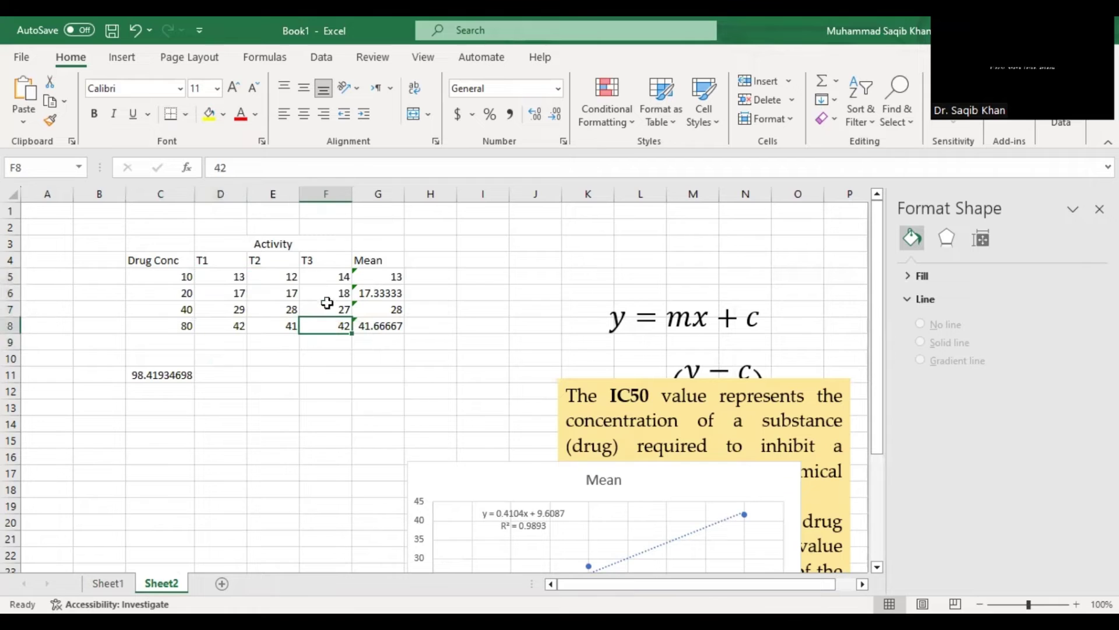
- Recalculate the mean activity for the first concentration in G5 with the formula =AVERAGE(D5:F5)
{"action": "left_click_drag", "start_coordinate": [379, 280], "coordinate": [371, 325]}
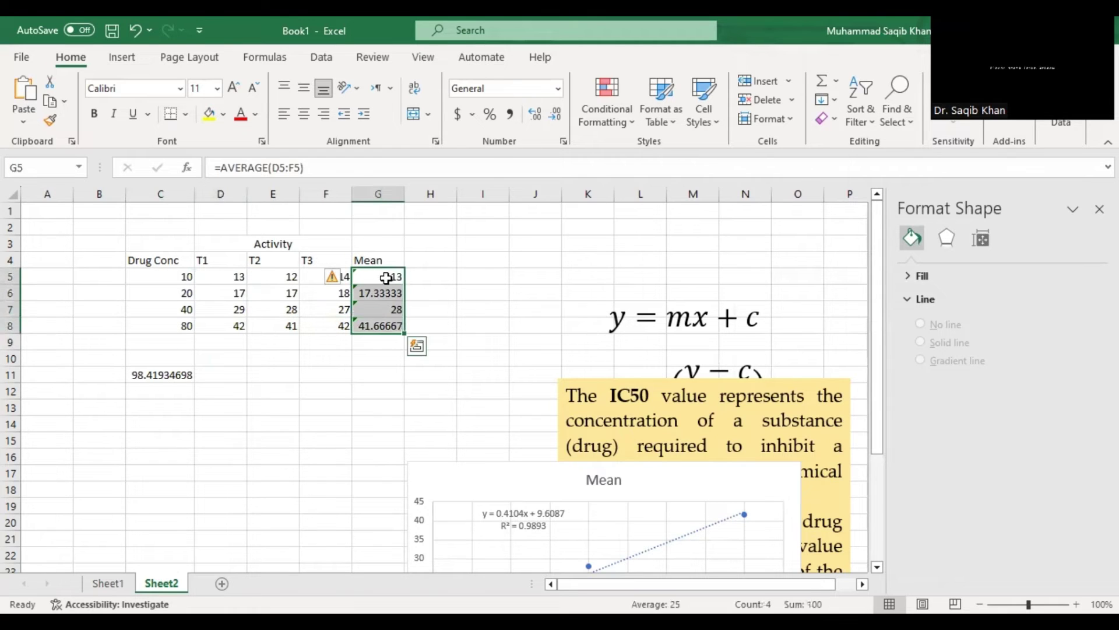
{"action": "left_click", "coordinate": [386, 279]}
{"action": "type", "text": "="}
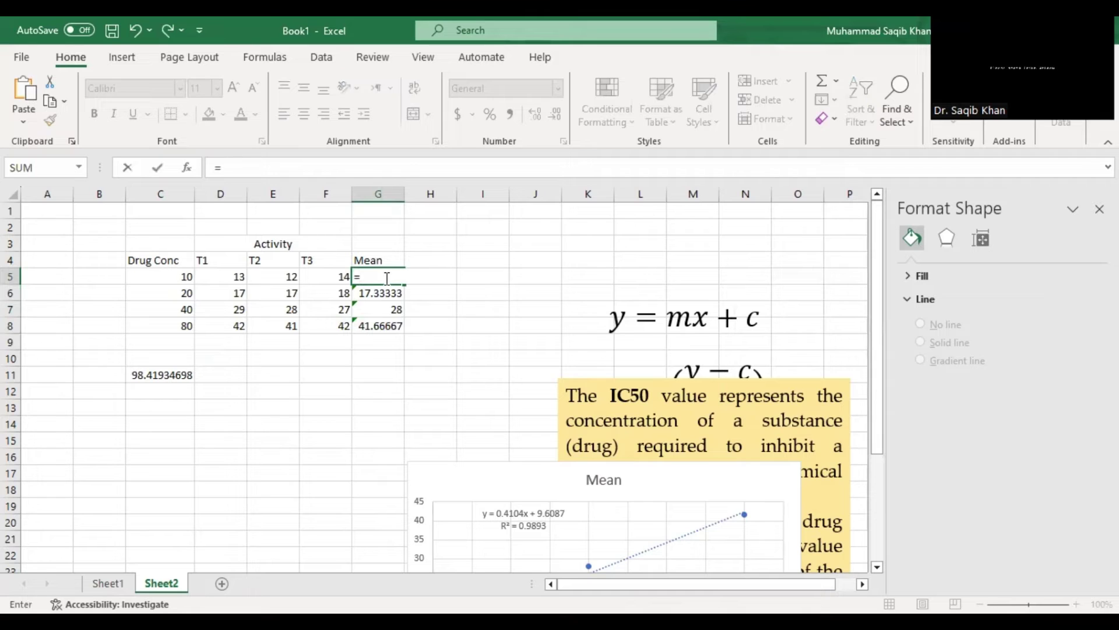
{"action": "type", "text": "av"}
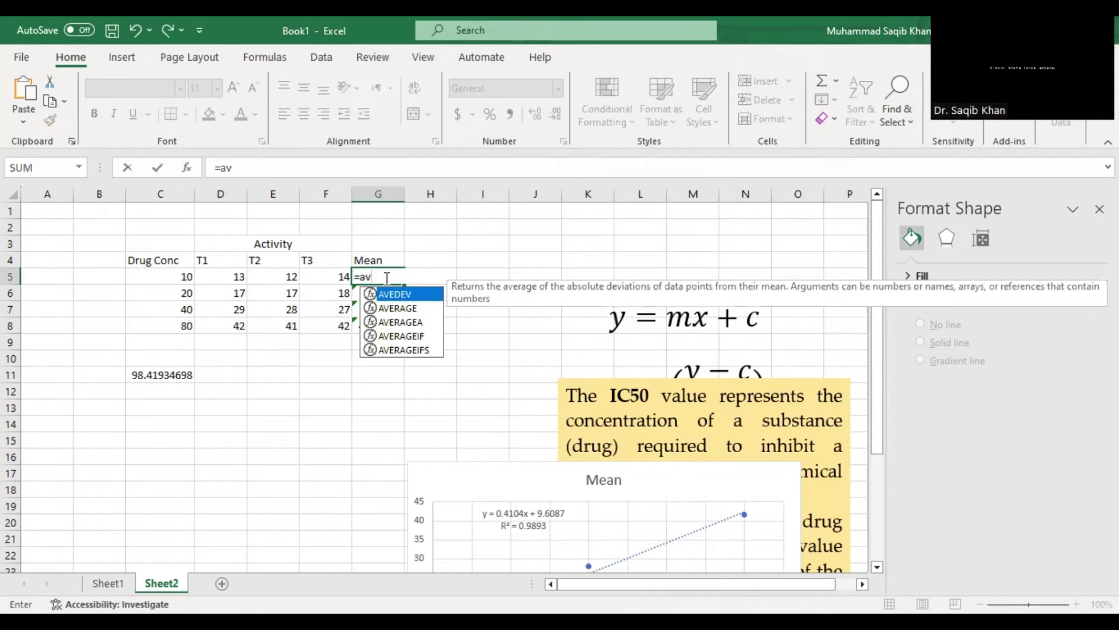
{"action": "double_click", "coordinate": [398, 309]}
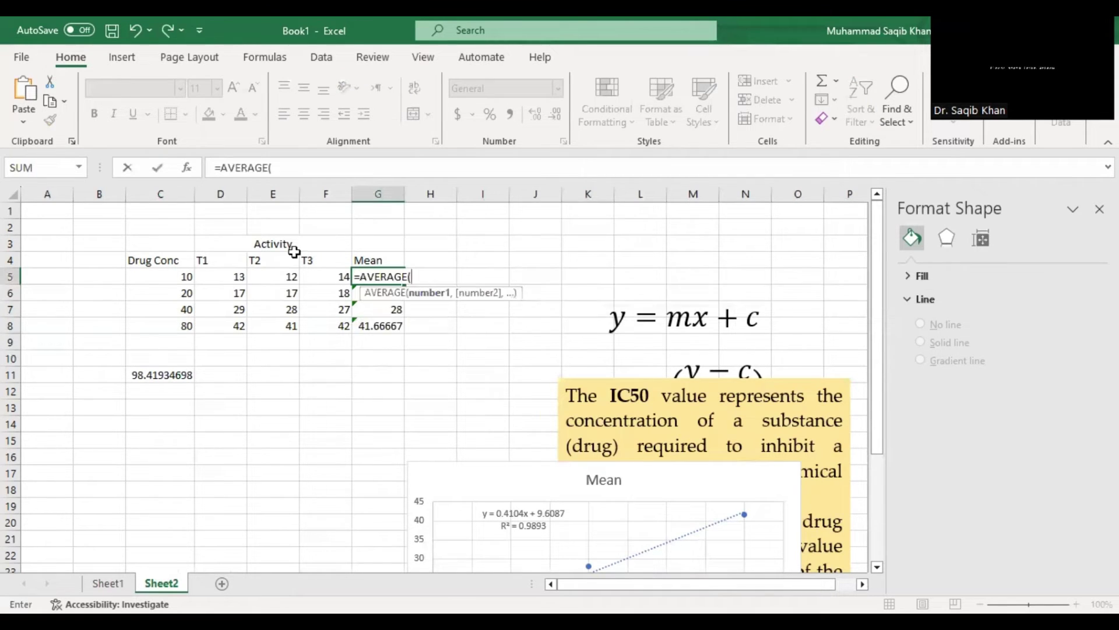
{"action": "left_click_drag", "start_coordinate": [223, 276], "coordinate": [315, 274]}
{"action": "key", "text": "Return"}
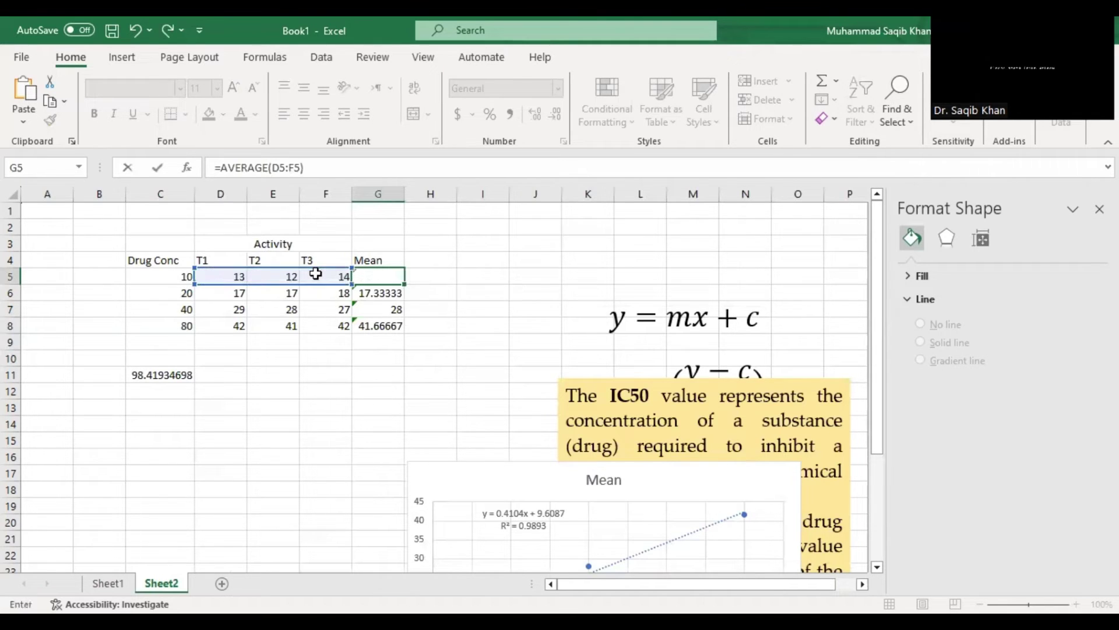
- Fill the AVERAGE formula from G5 down through G8 and check the copied formulas
{"action": "left_click", "coordinate": [383, 277]}
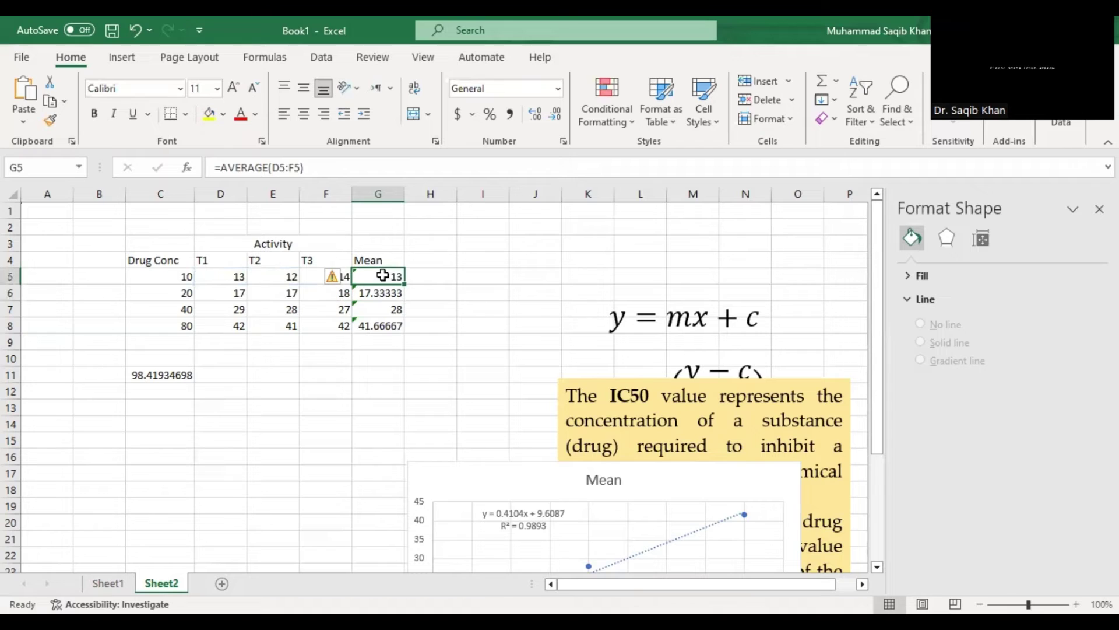
{"action": "left_click_drag", "start_coordinate": [406, 284], "coordinate": [397, 334]}
{"action": "left_click", "coordinate": [375, 294]}
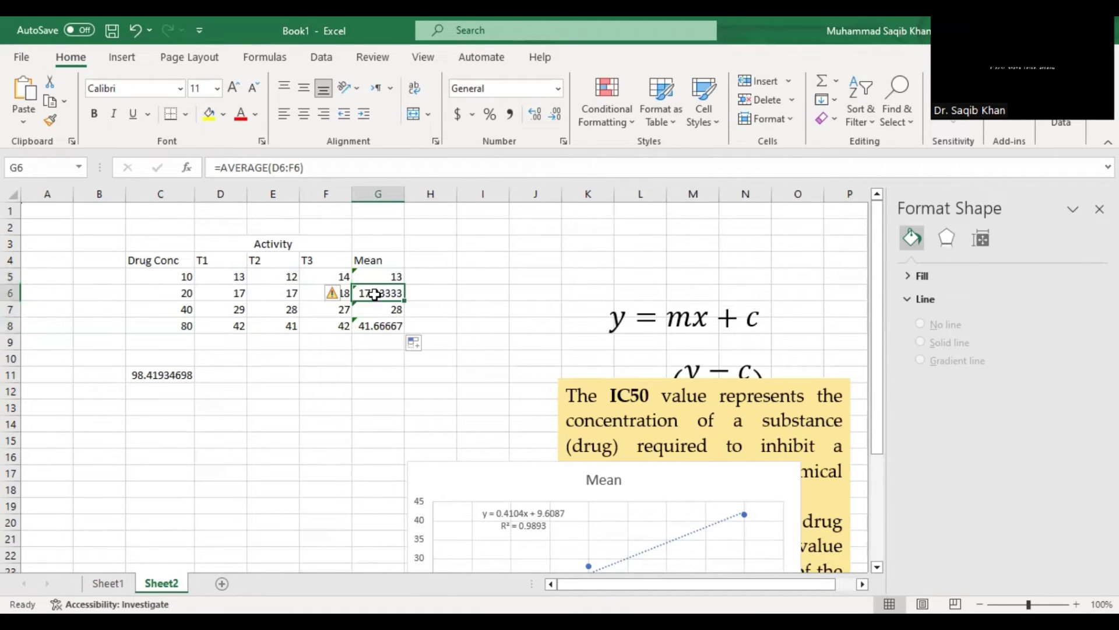
{"action": "left_click", "coordinate": [373, 277]}
{"action": "left_click_drag", "start_coordinate": [373, 276], "coordinate": [373, 332]}
{"action": "left_click", "coordinate": [372, 321]}
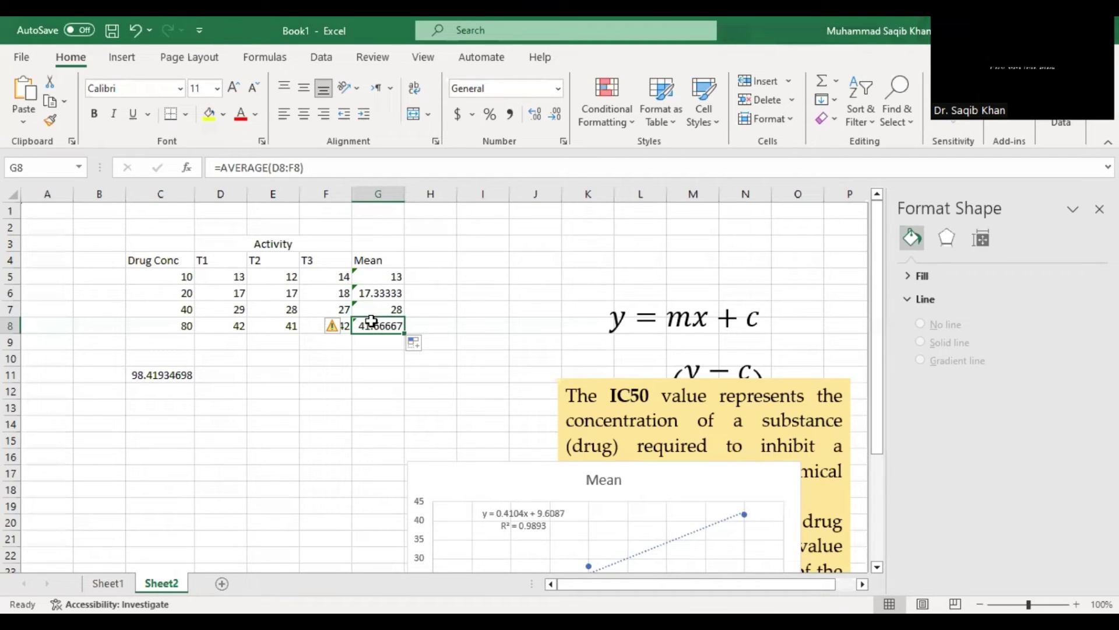
- Clear the old result in C11 and delete the existing Mean chart from Sheet2
{"action": "left_click", "coordinate": [149, 372]}
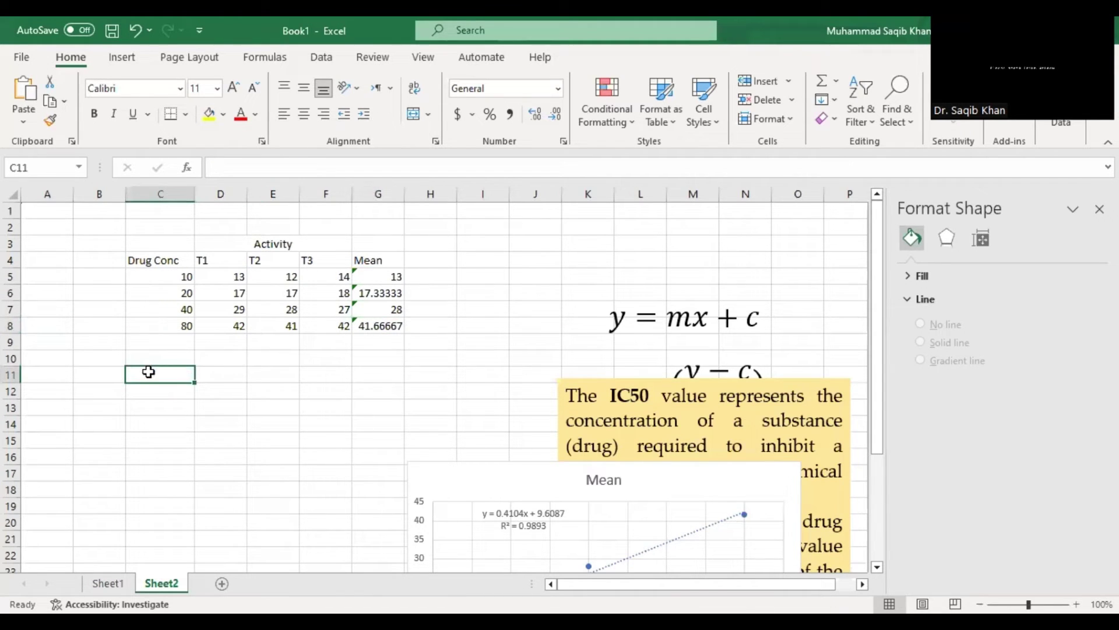
{"action": "left_click", "coordinate": [436, 472]}
{"action": "left_click_drag", "start_coordinate": [435, 471], "coordinate": [422, 435]}
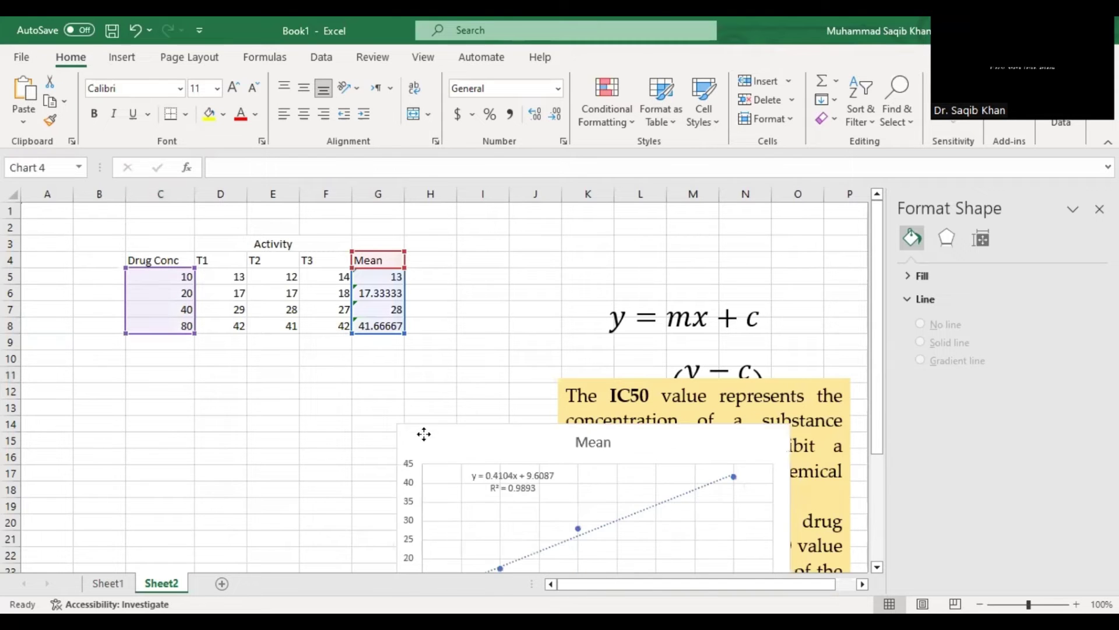
{"action": "left_click", "coordinate": [385, 356]}
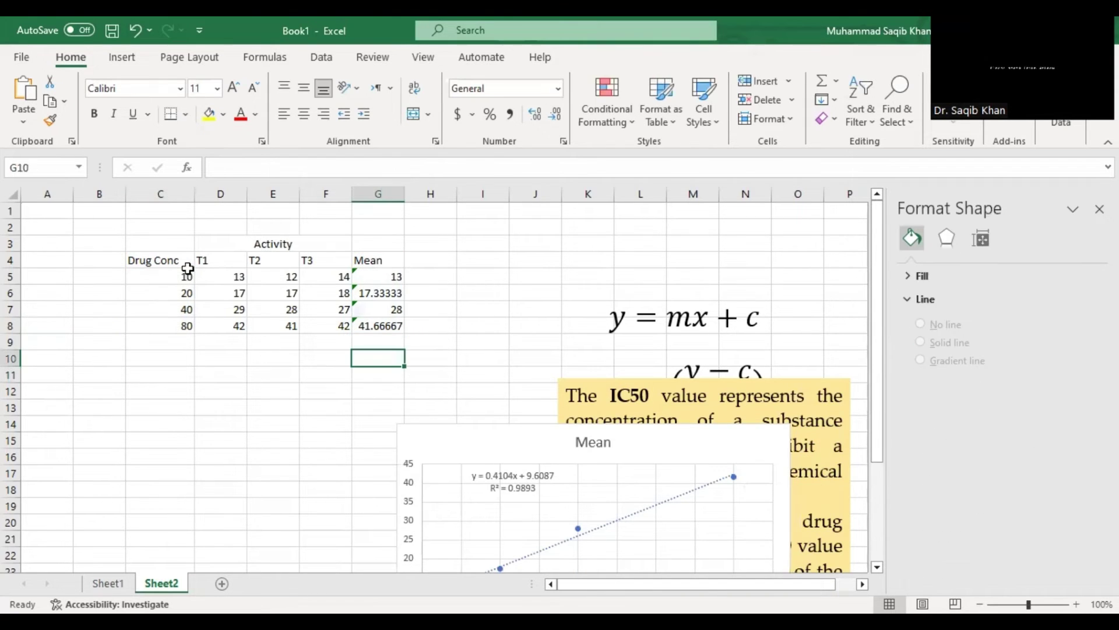
{"action": "left_click_drag", "start_coordinate": [166, 260], "coordinate": [169, 325]}
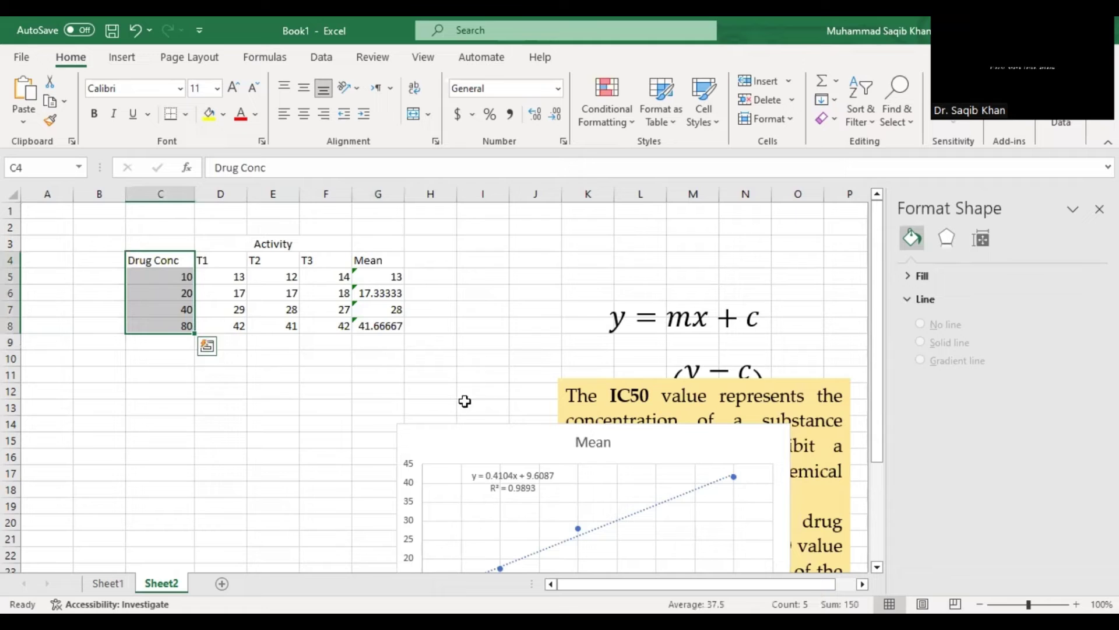
{"action": "left_click", "coordinate": [453, 442]}
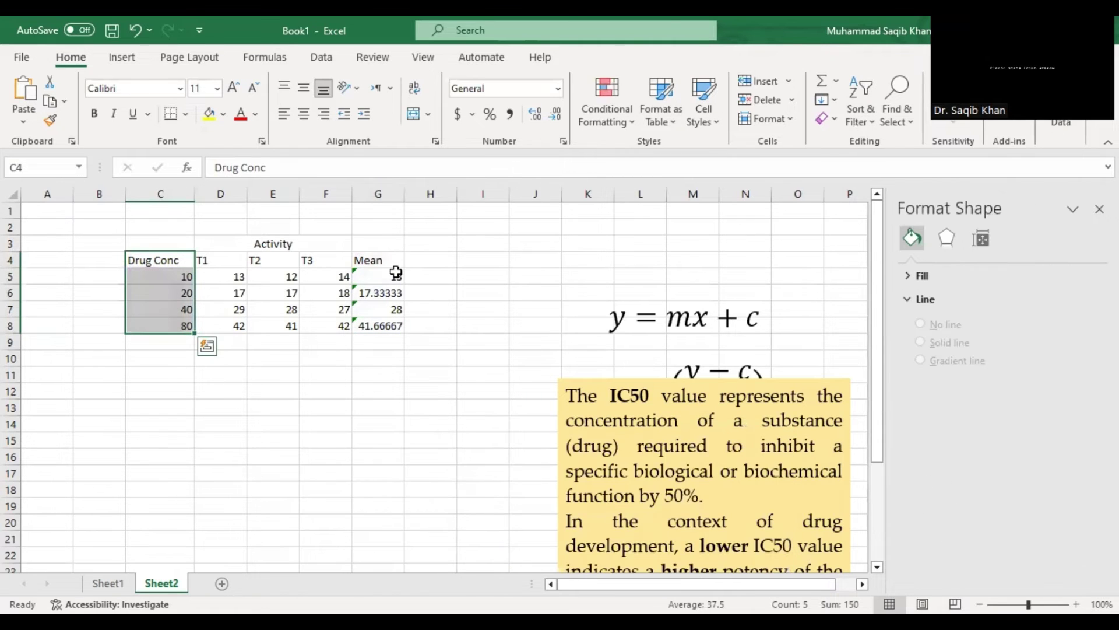
- Insert a markers-only scatter chart of Mean (G4:G8) against Drug Conc (C4:C8)
{"action": "left_click", "coordinate": [378, 259], "text": "ctrl"}
{"action": "left_click_drag", "start_coordinate": [380, 259], "coordinate": [368, 326]}
{"action": "left_click", "coordinate": [122, 57]}
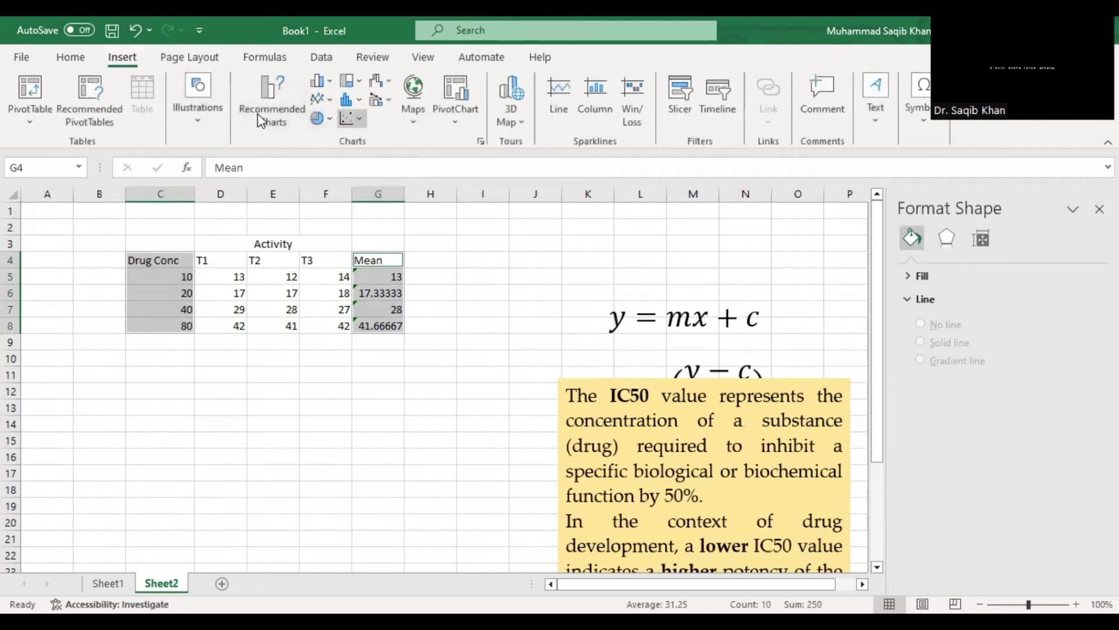
{"action": "left_click", "coordinate": [348, 118]}
{"action": "left_click", "coordinate": [363, 163]}
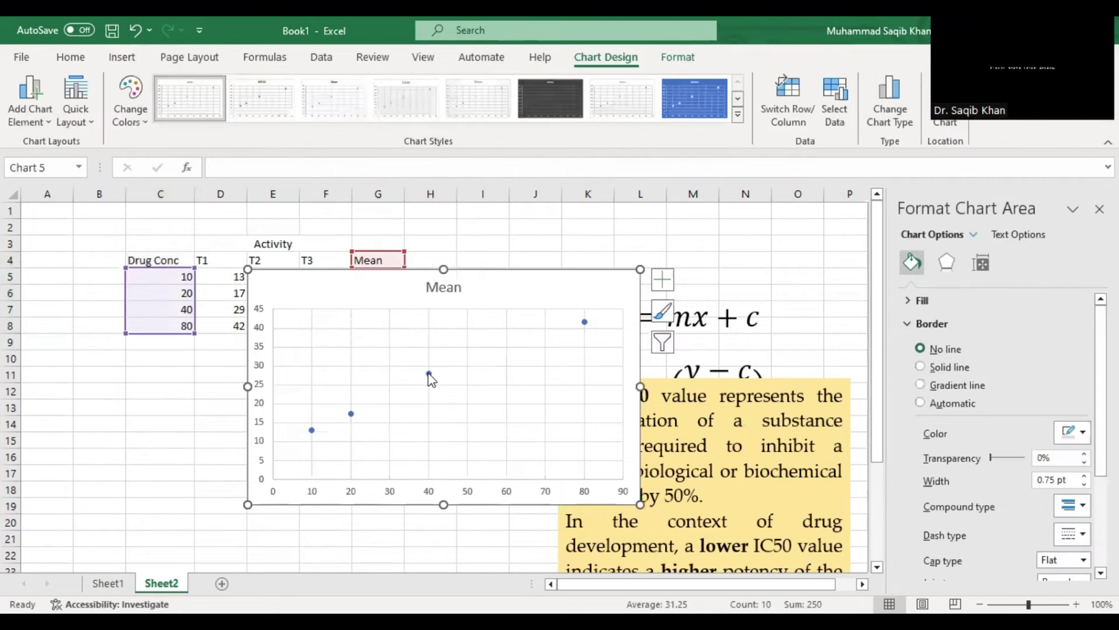
- Add primary horizontal and primary vertical axis titles to the new Mean scatter chart
{"action": "left_click", "coordinate": [429, 374]}
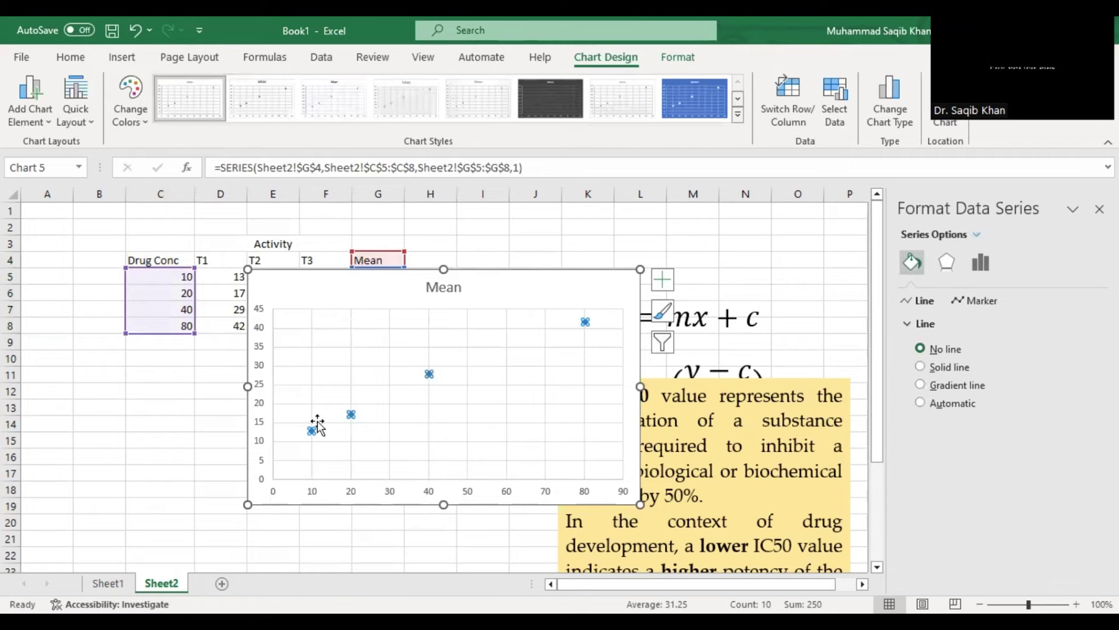
{"action": "left_click", "coordinate": [30, 110]}
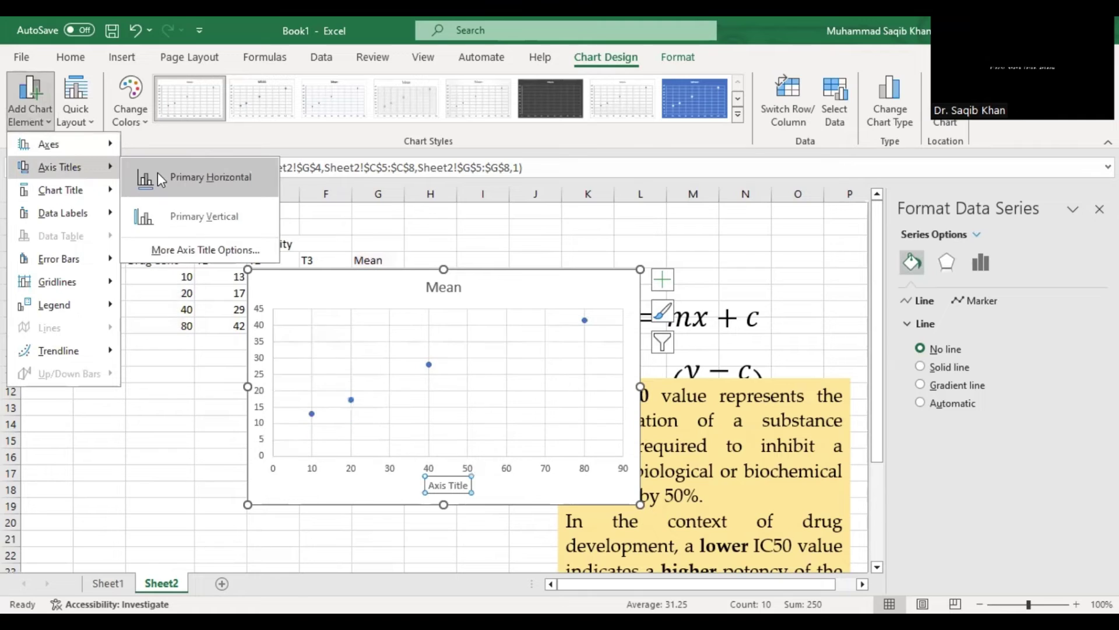
{"action": "left_click", "coordinate": [157, 173]}
{"action": "left_click", "coordinate": [24, 105]}
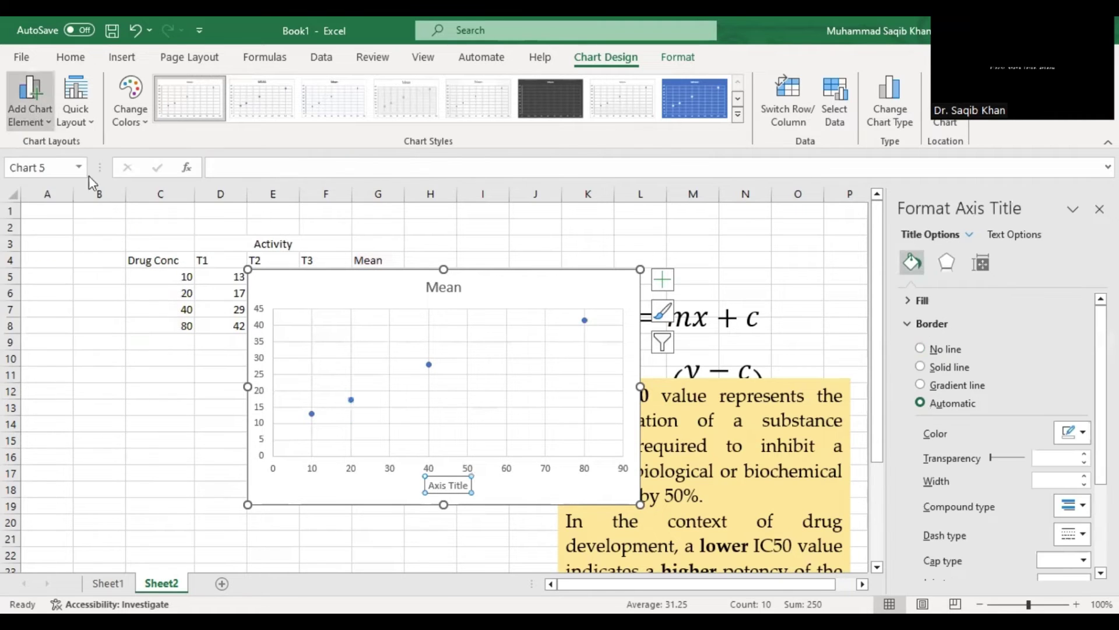
{"action": "left_click", "coordinate": [171, 221]}
- Replace the horizontal axis title of the Mean chart with "Concentration"
{"action": "left_click", "coordinate": [461, 485]}
{"action": "double_click", "coordinate": [461, 485]}
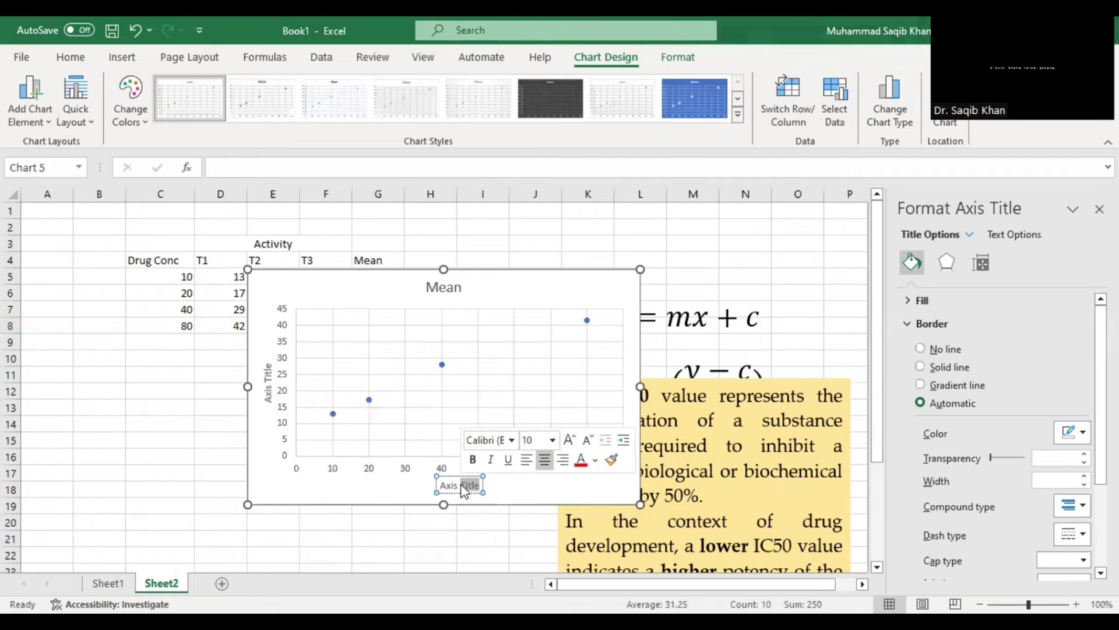
{"action": "triple_click", "coordinate": [460, 485]}
{"action": "double_click", "coordinate": [461, 485]}
{"action": "key", "text": "BackSpace"}
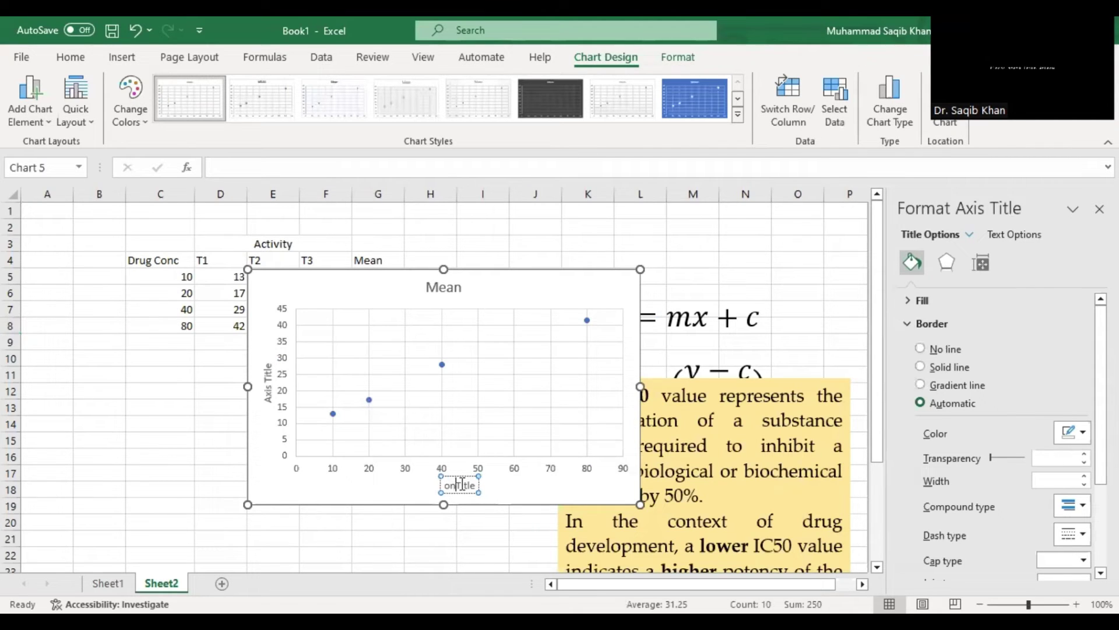
{"action": "key", "text": "Delete"}
{"action": "key", "text": "Delete"}
{"action": "key", "text": "Delete"}
{"action": "key", "text": "Delete"}
{"action": "key", "text": "Delete"}
{"action": "type", "text": "Concentration"}
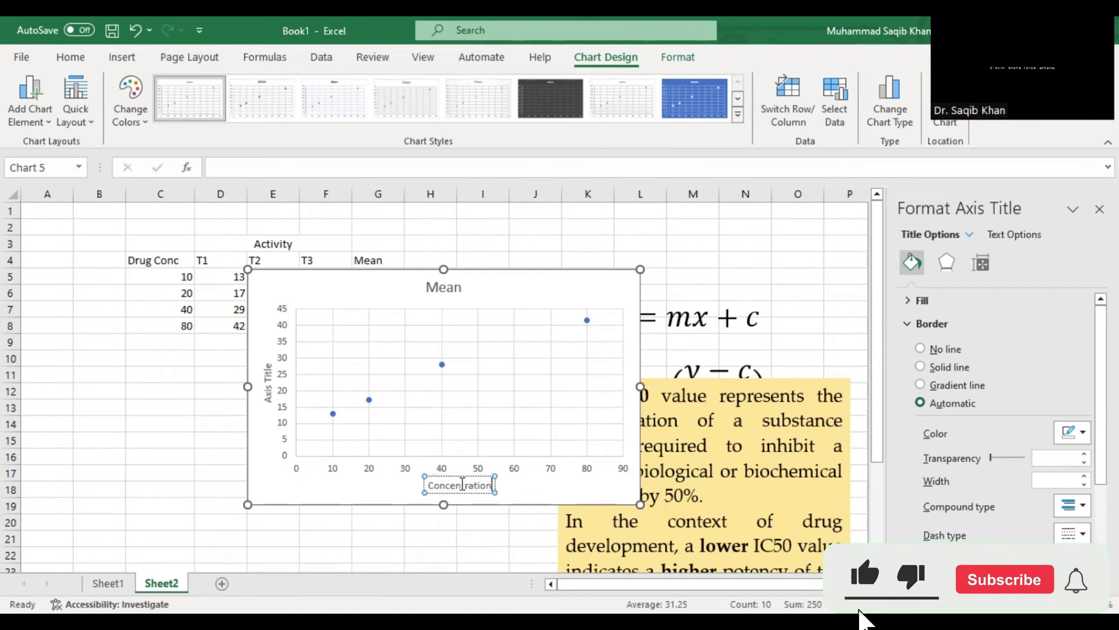
- Replace the vertical axis title of the Mean chart with "% RSA"
{"action": "double_click", "coordinate": [268, 402]}
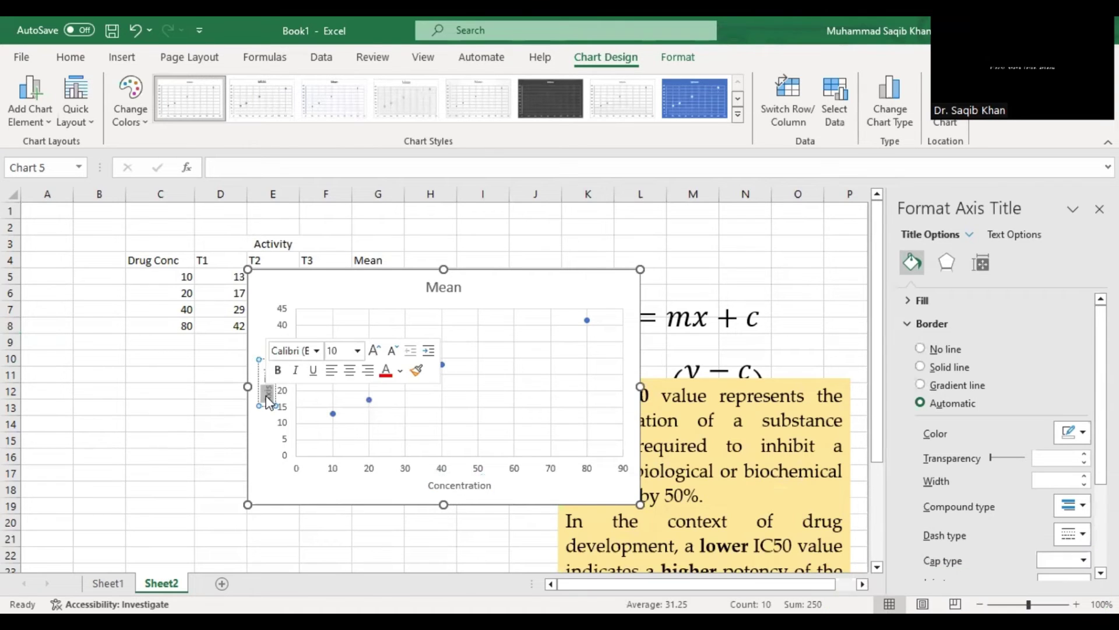
{"action": "key", "text": "BackSpace"}
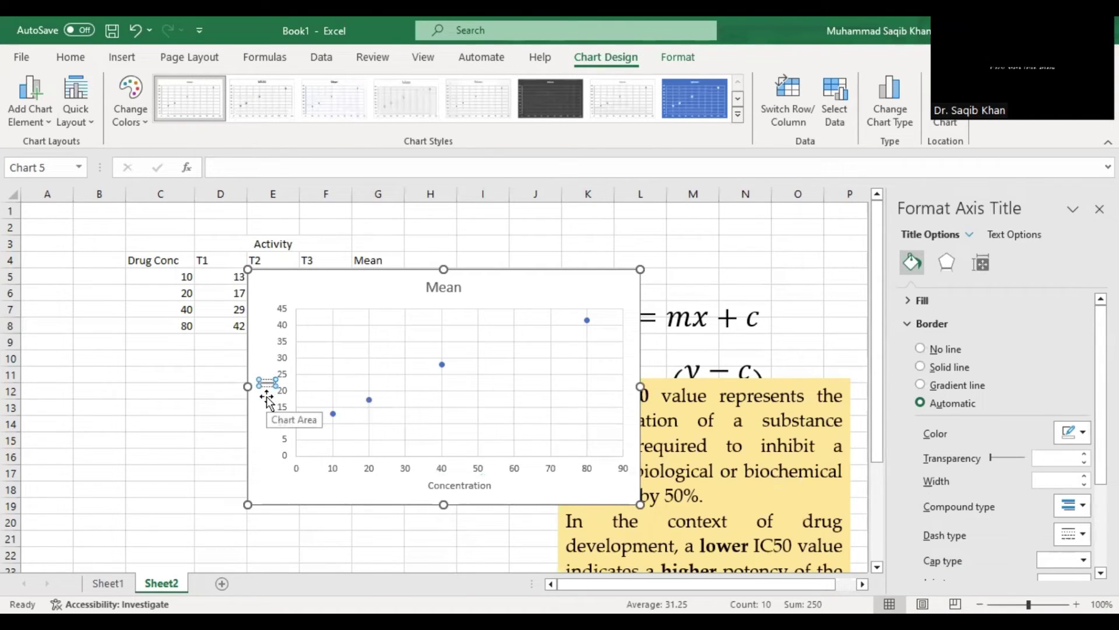
{"action": "type", "text": "% RSA"}
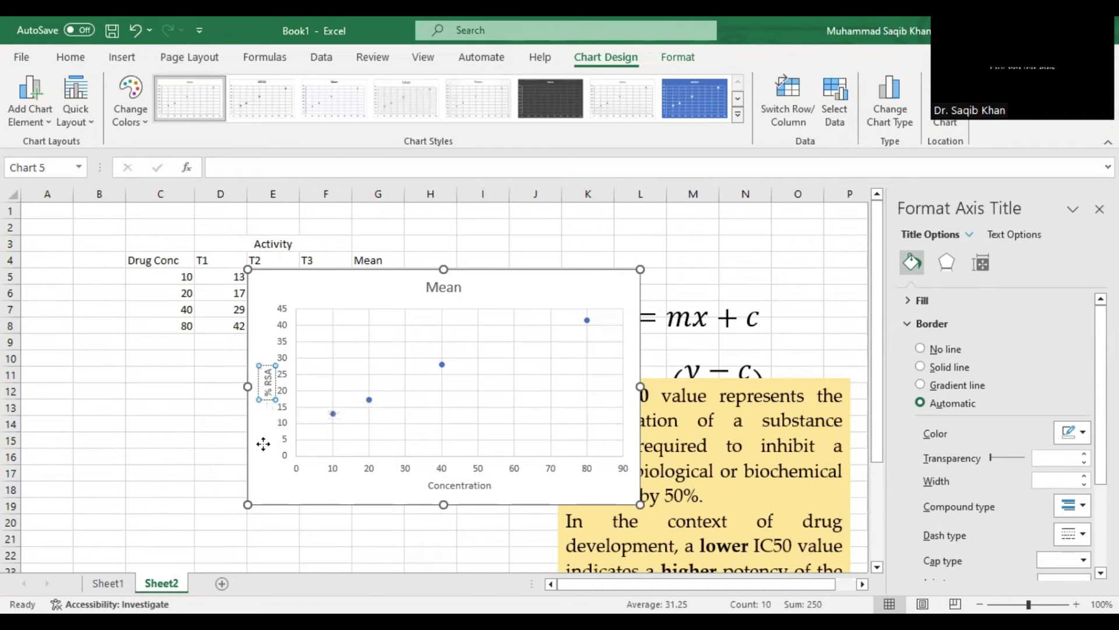
{"action": "left_click", "coordinate": [263, 443]}
- Add a linear trendline to the Mean data series and open its formatting options
{"action": "left_click", "coordinate": [368, 401]}
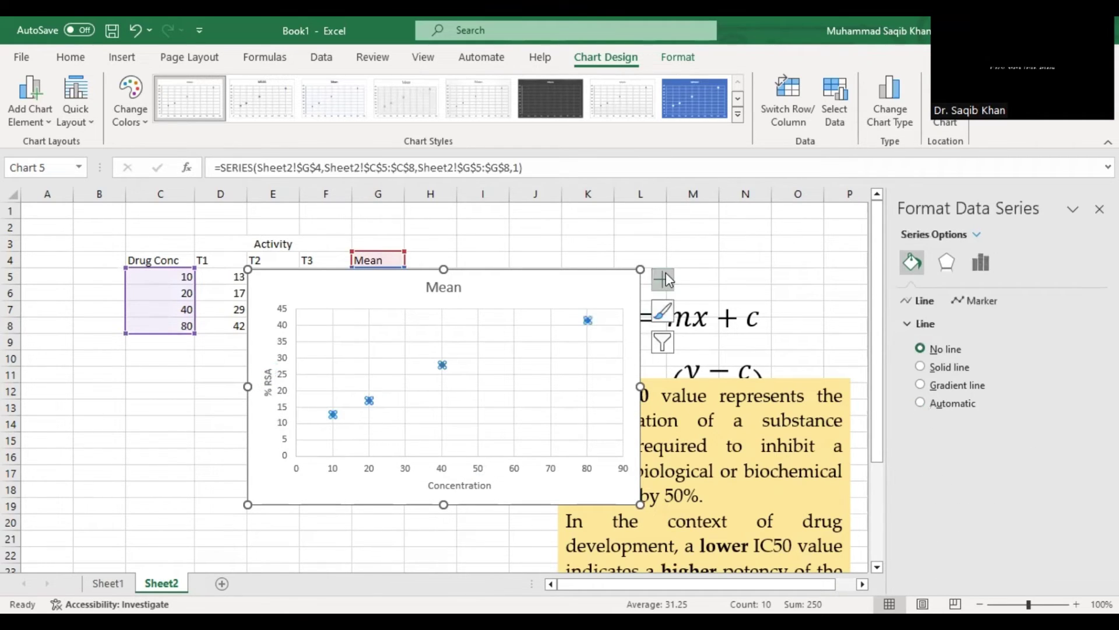
{"action": "left_click", "coordinate": [664, 278]}
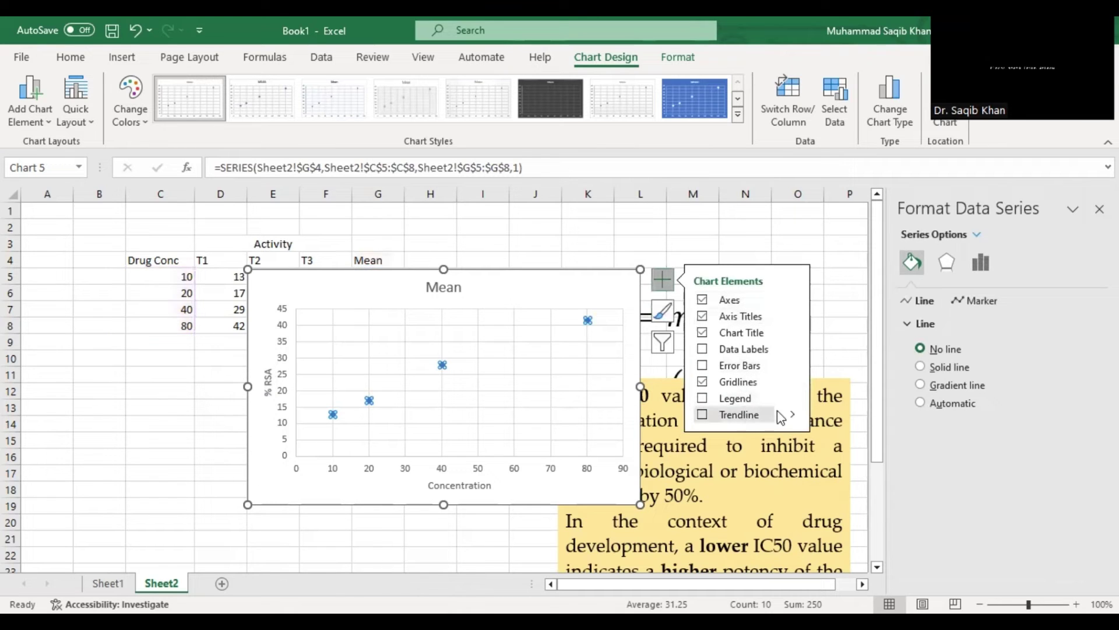
{"action": "left_click", "coordinate": [794, 417]}
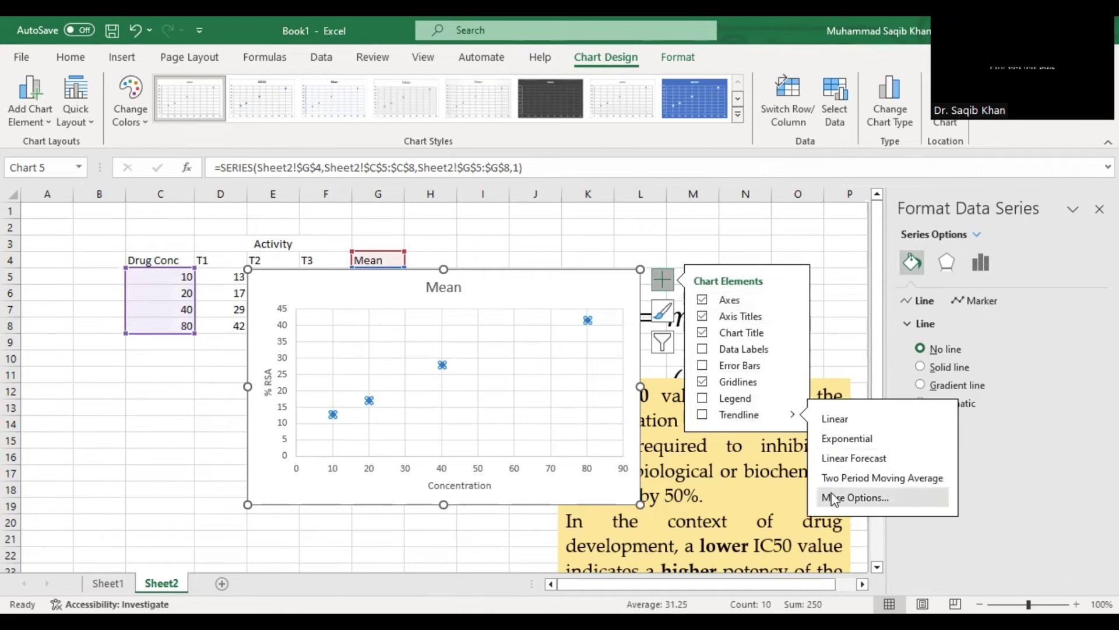
{"action": "left_click", "coordinate": [834, 498]}
- Display the trendline's equation and R-squared value on the chart, and close the trendline formatting options
{"action": "left_click", "coordinate": [980, 263]}
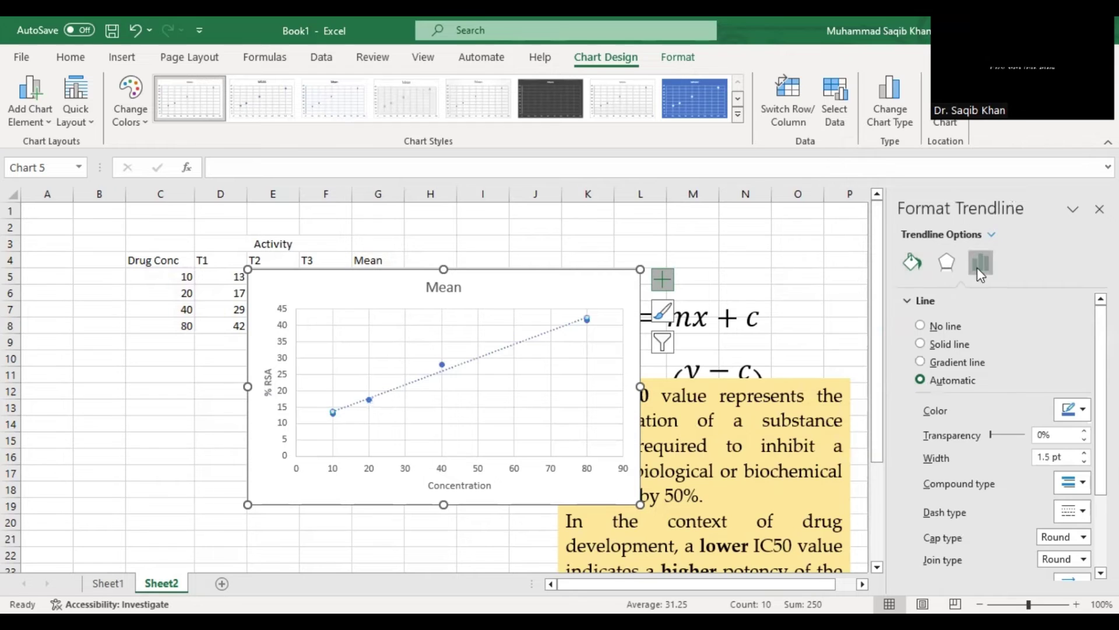
{"action": "scroll", "coordinate": [1078, 367], "scroll_direction": "down", "scroll_amount": 3}
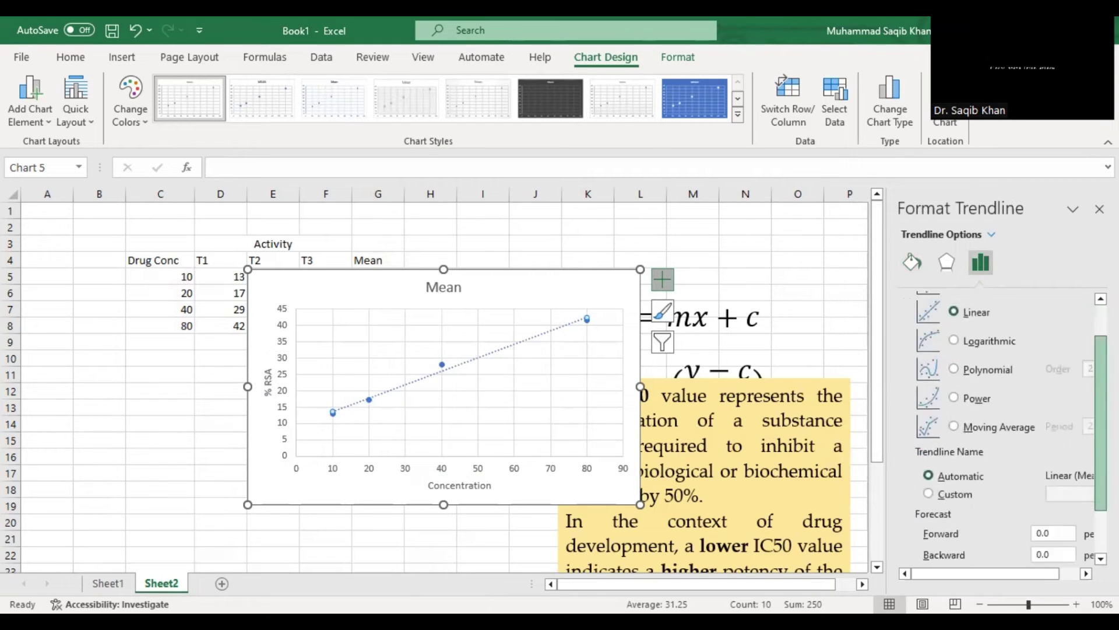
{"action": "scroll", "coordinate": [1089, 363], "scroll_direction": "up", "scroll_amount": 2}
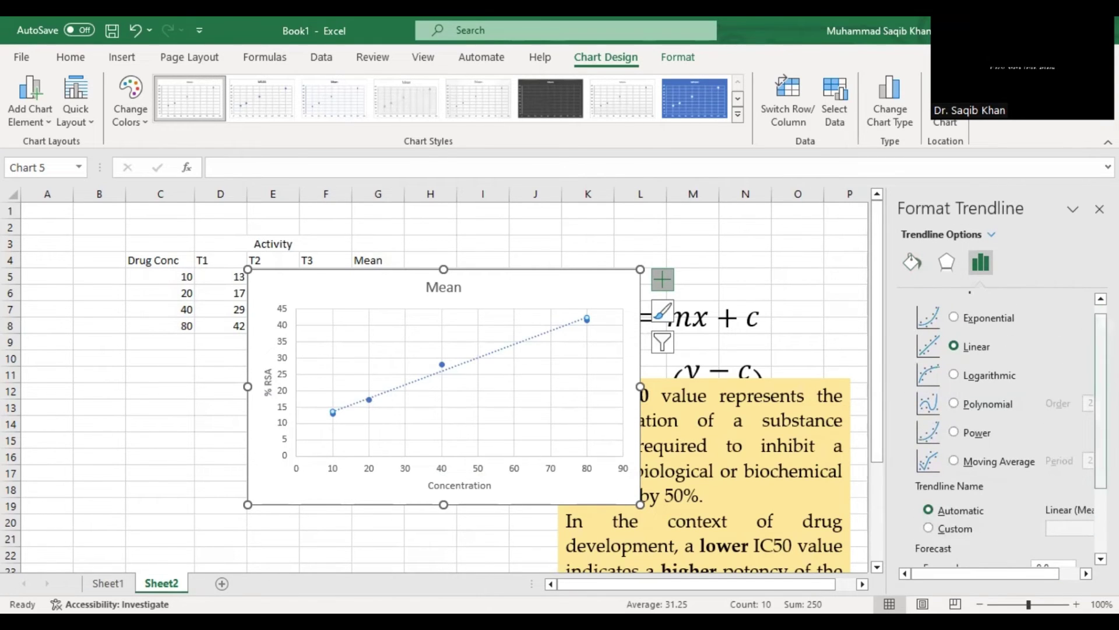
{"action": "scroll", "coordinate": [1101, 408], "scroll_direction": "down", "scroll_amount": 3}
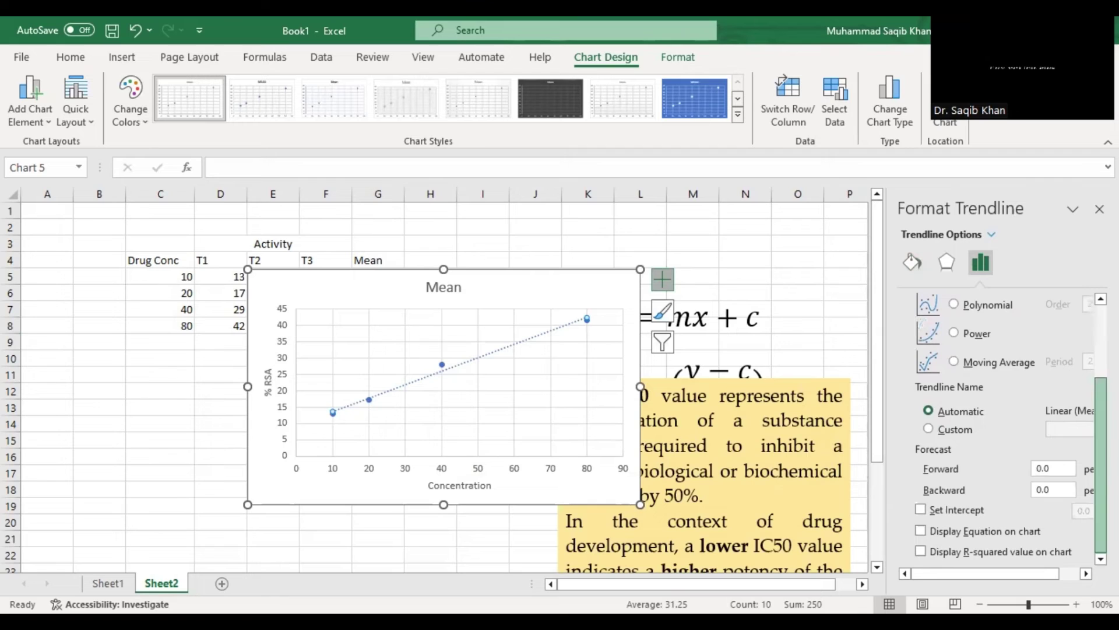
{"action": "left_click", "coordinate": [920, 530]}
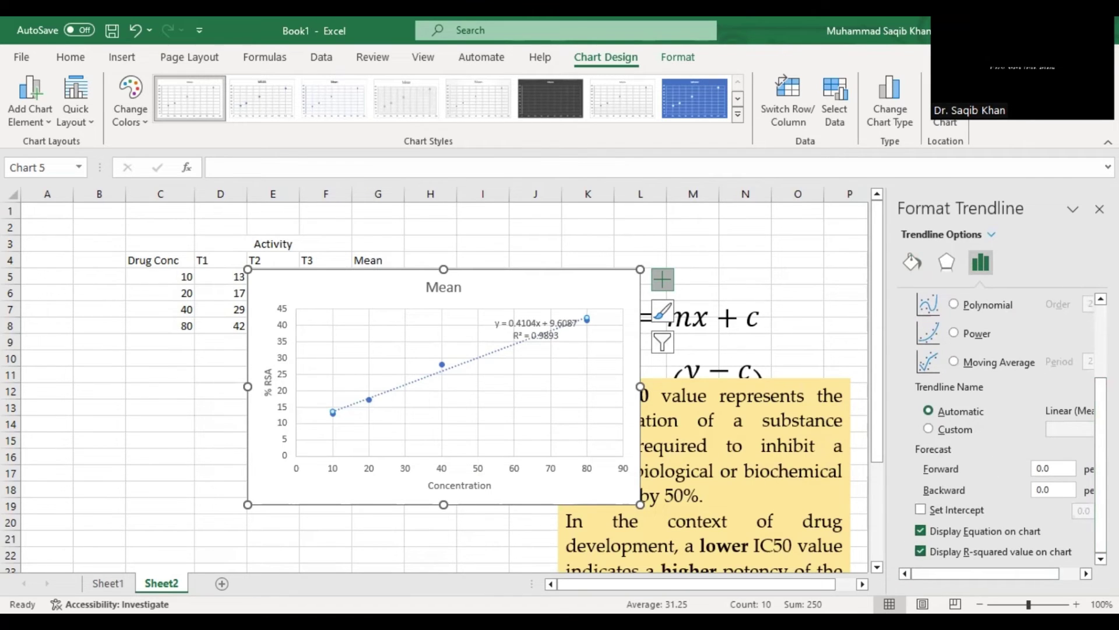
{"action": "left_click", "coordinate": [1099, 209]}
- Move the trendline equation label clear of the line and reposition the chart below the data table
{"action": "left_click", "coordinate": [520, 324]}
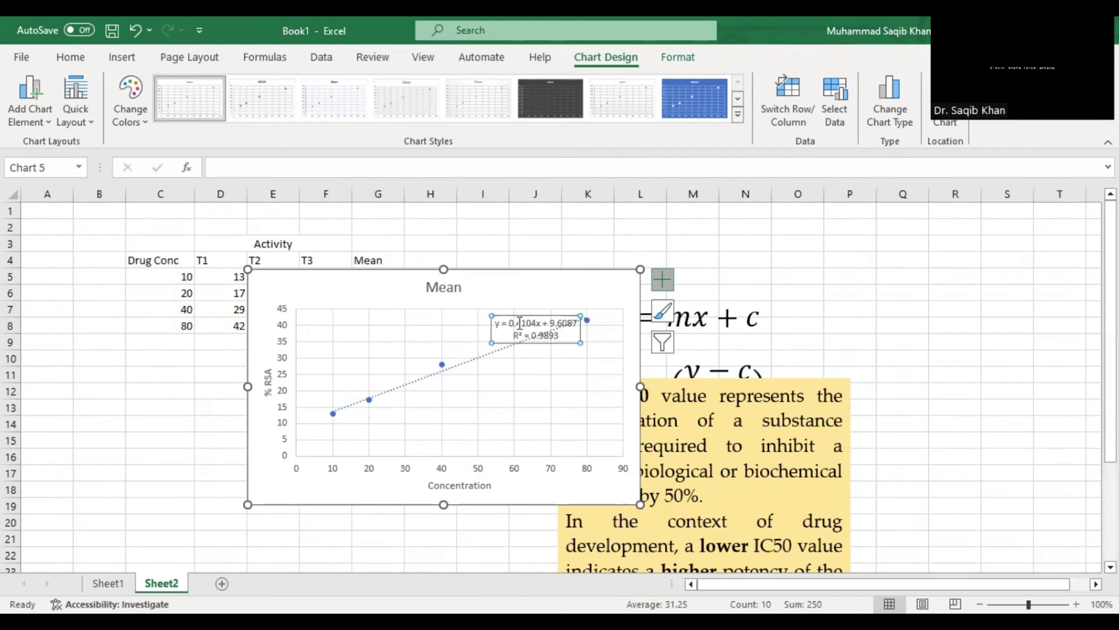
{"action": "left_click_drag", "start_coordinate": [484, 318], "coordinate": [349, 320]}
{"action": "left_click", "coordinate": [361, 281]}
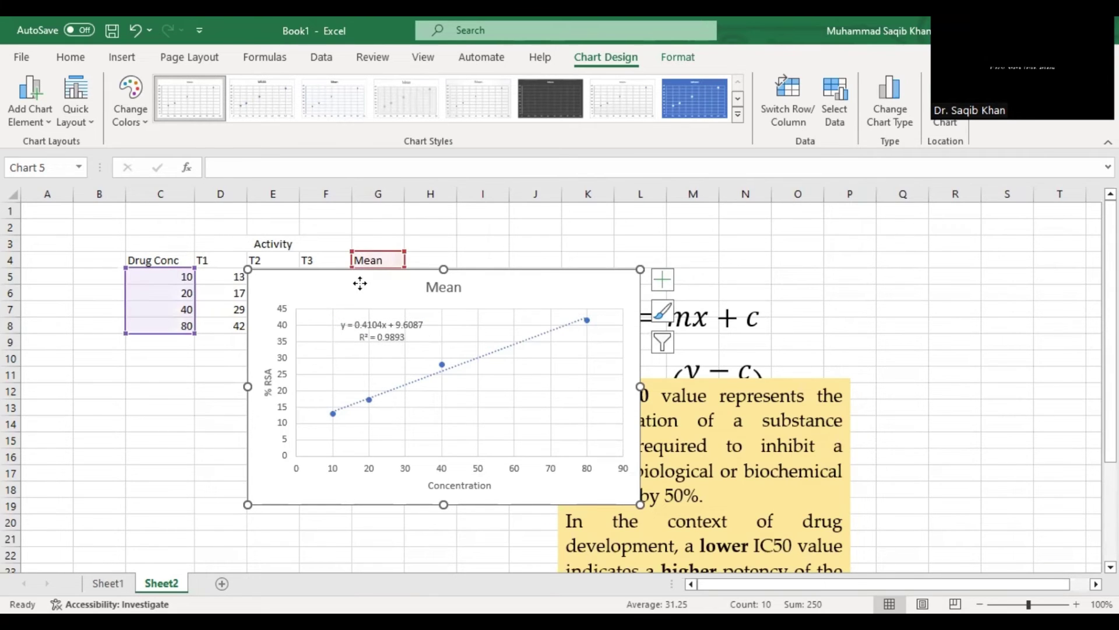
{"action": "left_click_drag", "start_coordinate": [361, 281], "coordinate": [313, 355]}
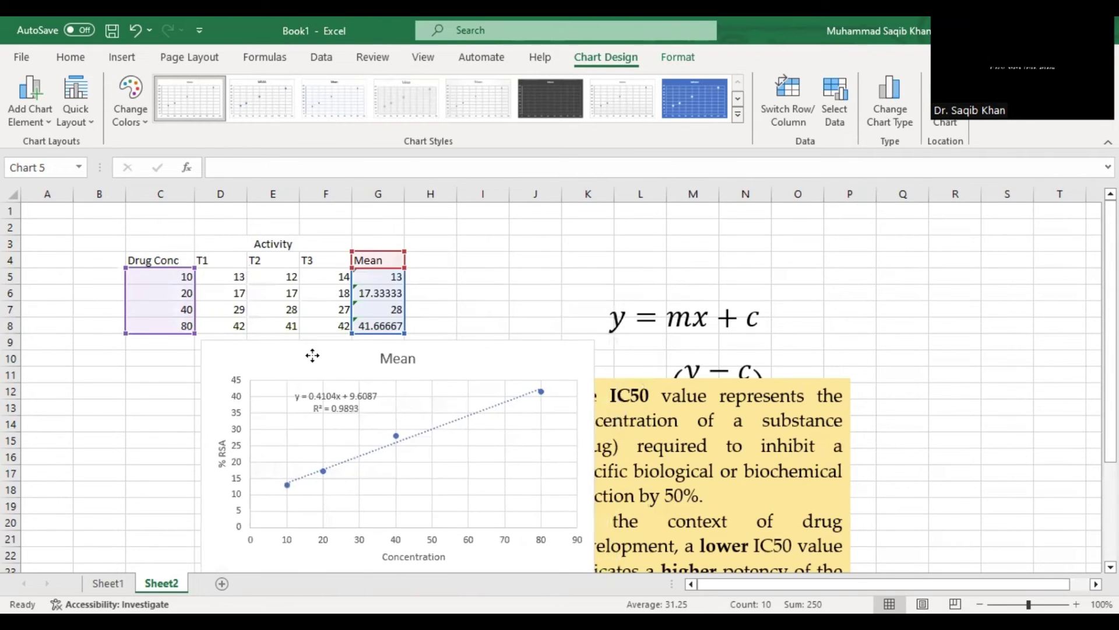
- Enter the heading "m=slope" in H4 and the trendline slope 0.4104 in H5
{"action": "left_click", "coordinate": [440, 263]}
{"action": "double_click", "coordinate": [441, 265]}
{"action": "type", "text": "m=slope"}
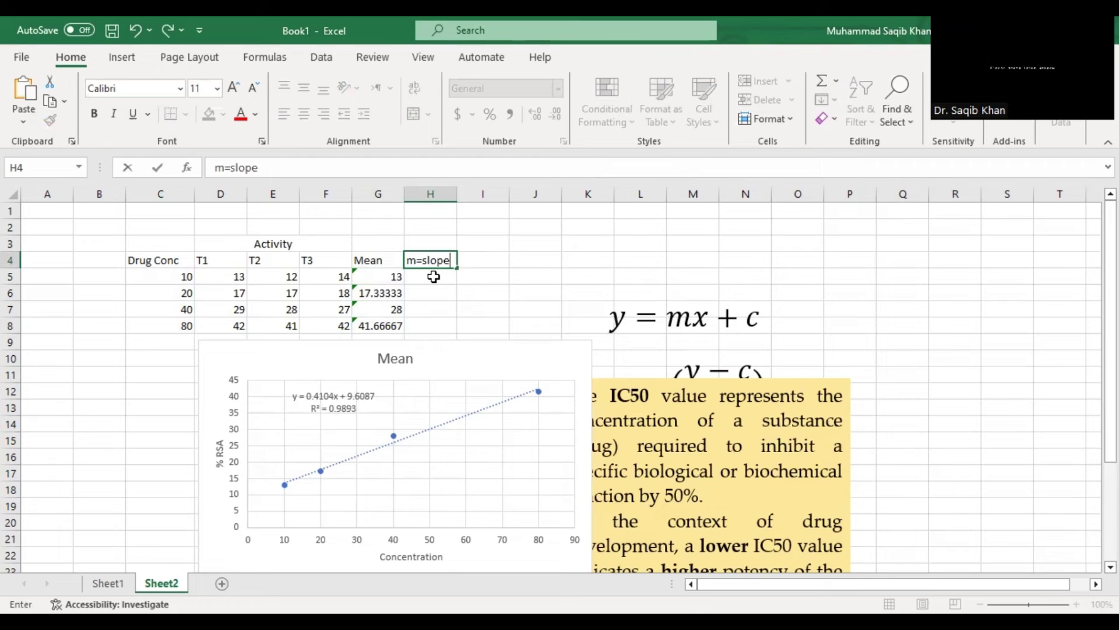
{"action": "key", "text": "Return"}
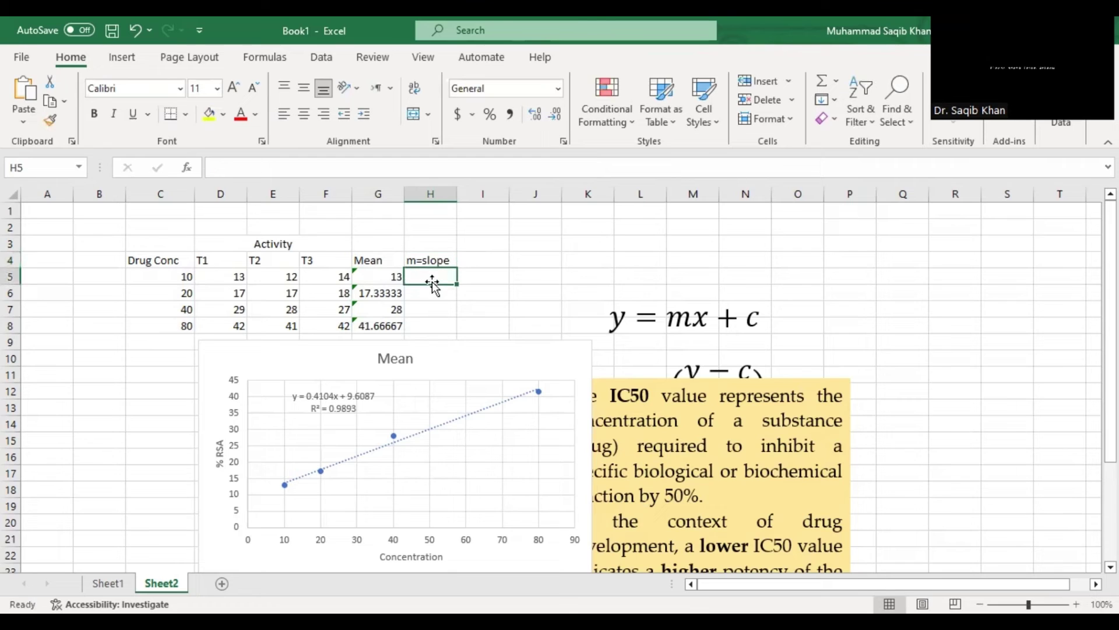
{"action": "type", "text": "0"}
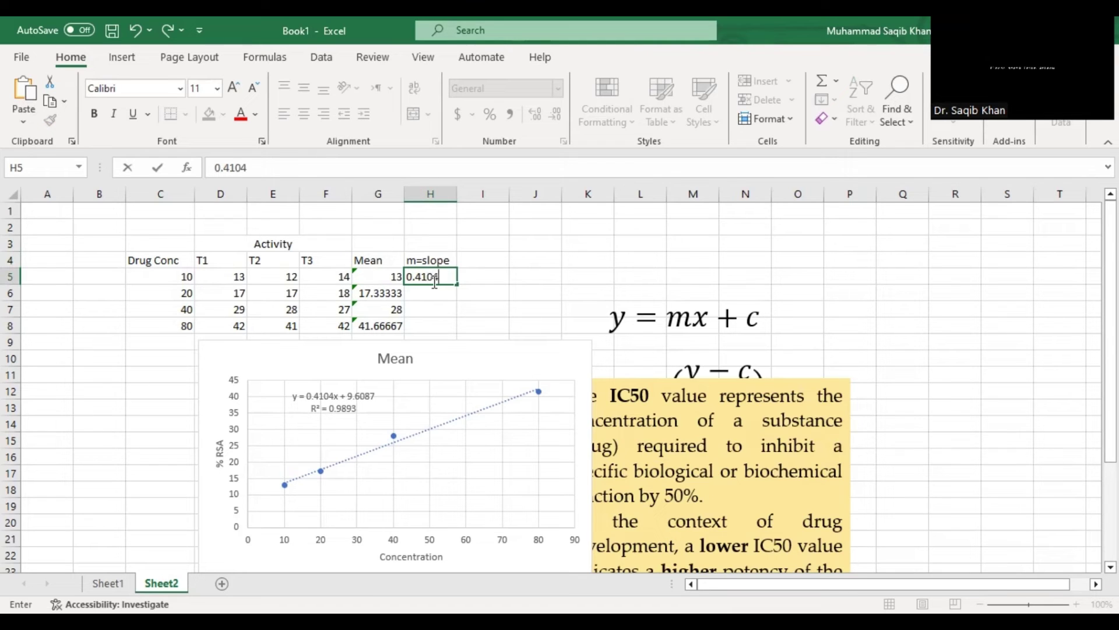
{"action": "type", "text": ".4104"}
{"action": "key", "text": "Return"}
- Enter the heading "intercept=C" in I4 and copy the intercept 9.6087 from the trendline equation into I5
{"action": "left_click", "coordinate": [482, 265]}
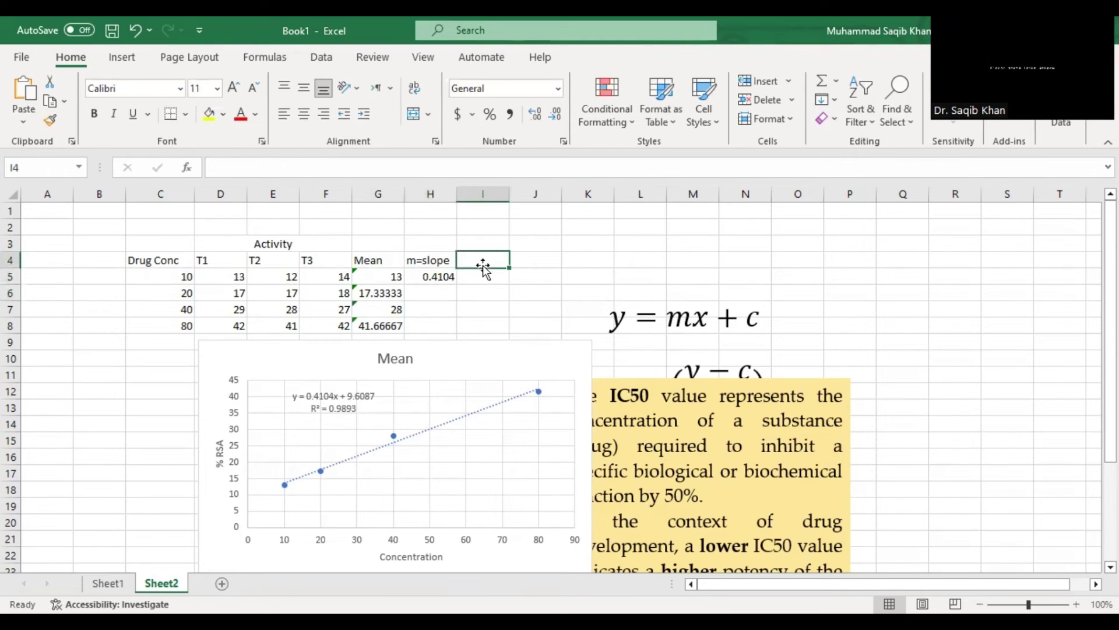
{"action": "type", "text": "inter"}
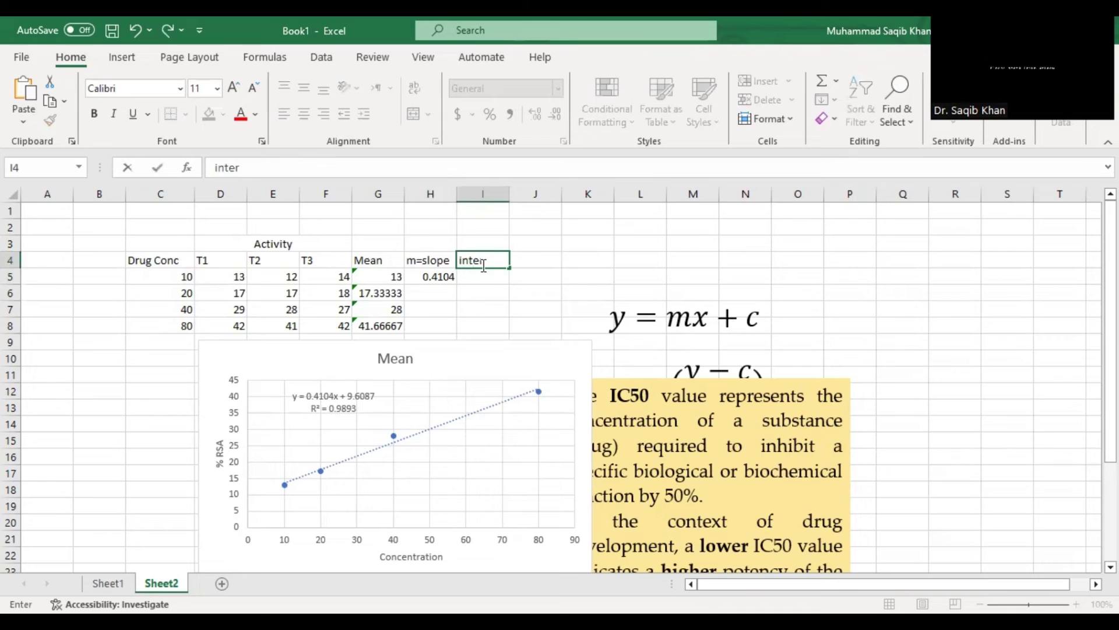
{"action": "type", "text": "cept=C"}
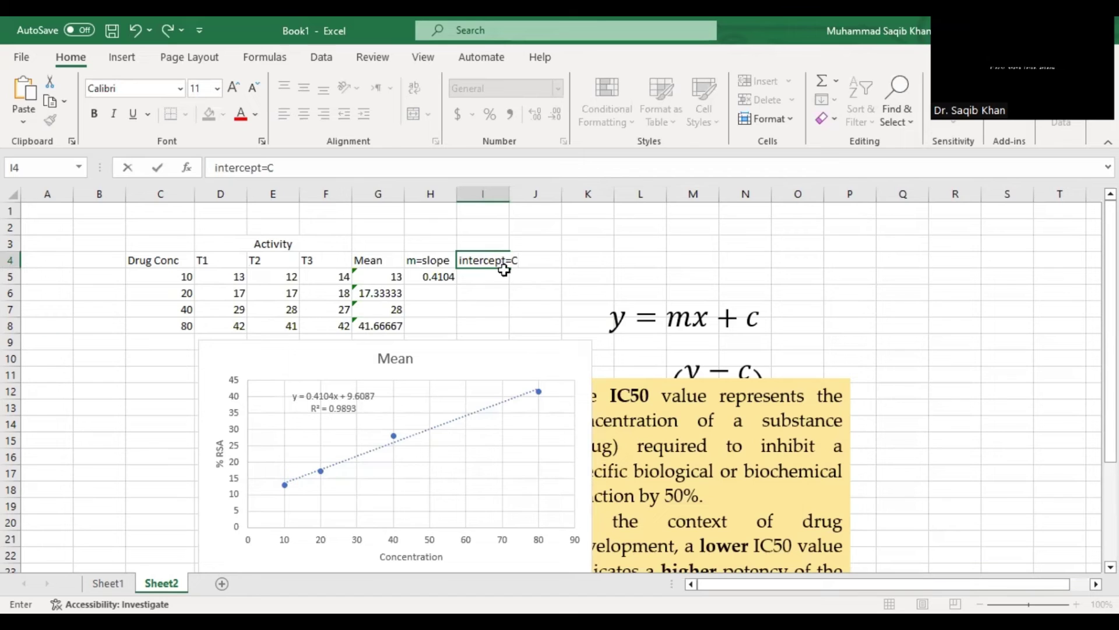
{"action": "double_click", "coordinate": [349, 395]}
{"action": "left_click_drag", "start_coordinate": [349, 396], "coordinate": [376, 396]}
{"action": "key", "text": "ctrl+c"}
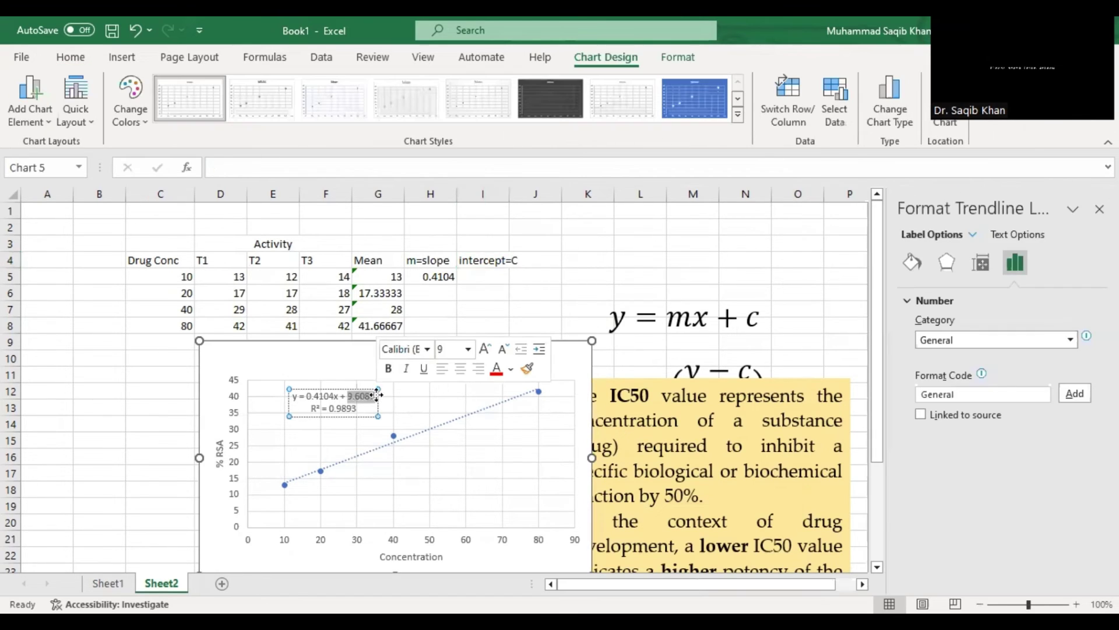
{"action": "left_click", "coordinate": [471, 276]}
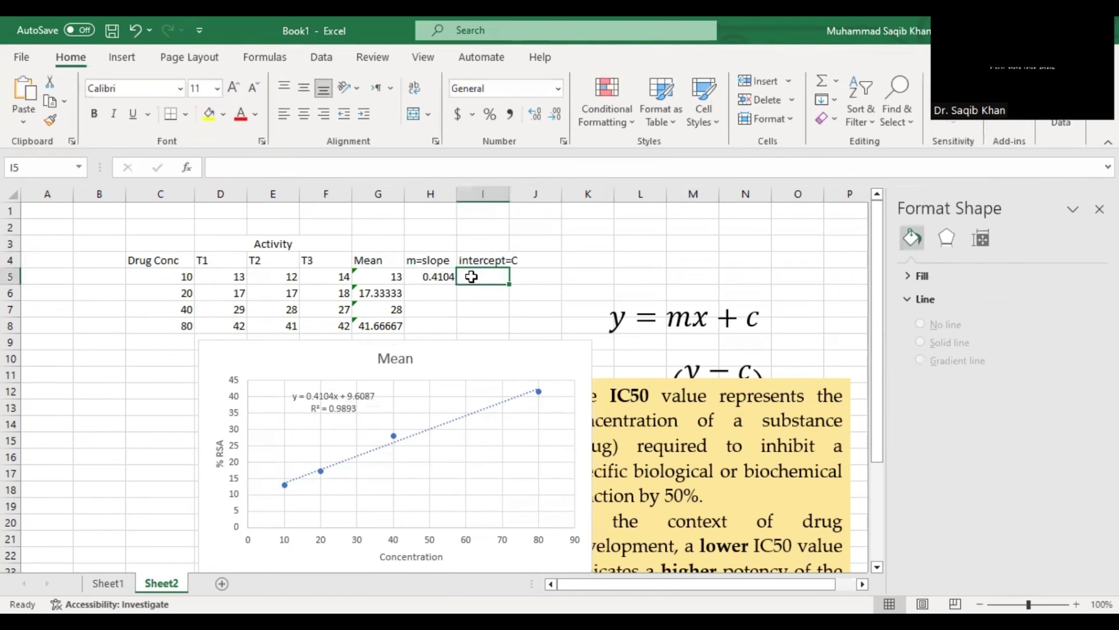
{"action": "key", "text": "ctrl+v"}
{"action": "left_click", "coordinate": [486, 309]}
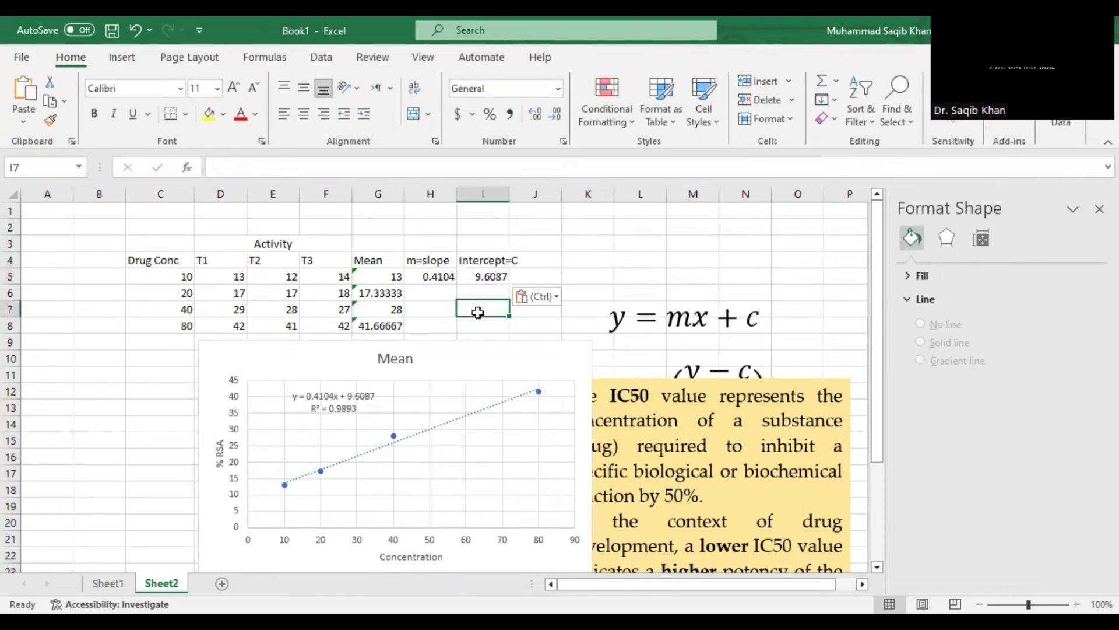
- Enter the heading "IC50" in J4, leaving J5 beneath it empty
{"action": "left_click", "coordinate": [538, 260]}
{"action": "type", "text": "IC50"}
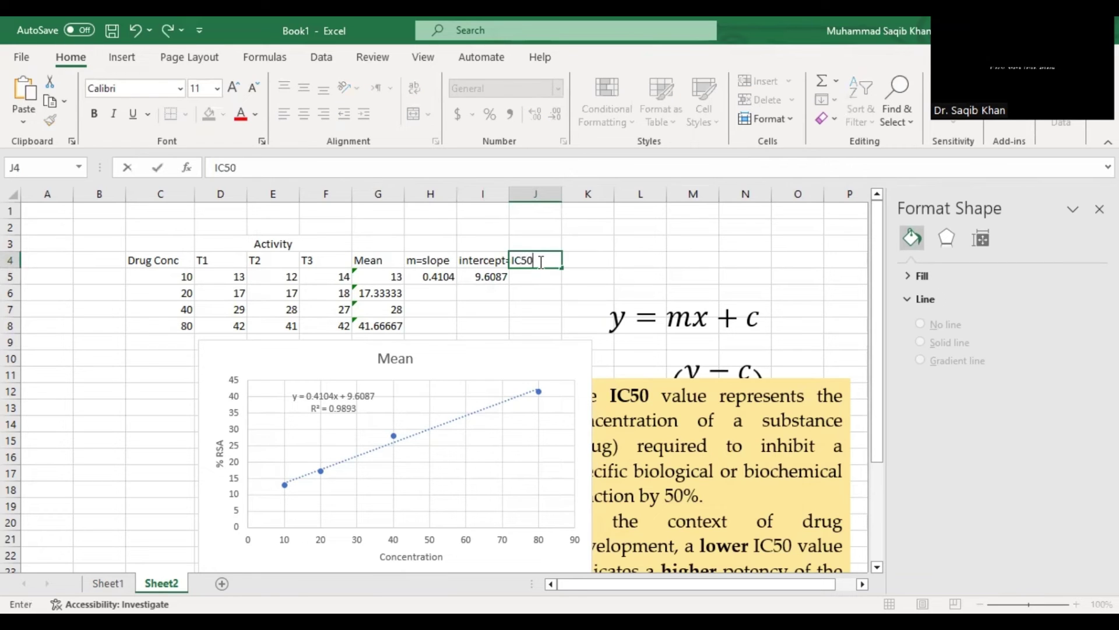
{"action": "left_click", "coordinate": [540, 275]}
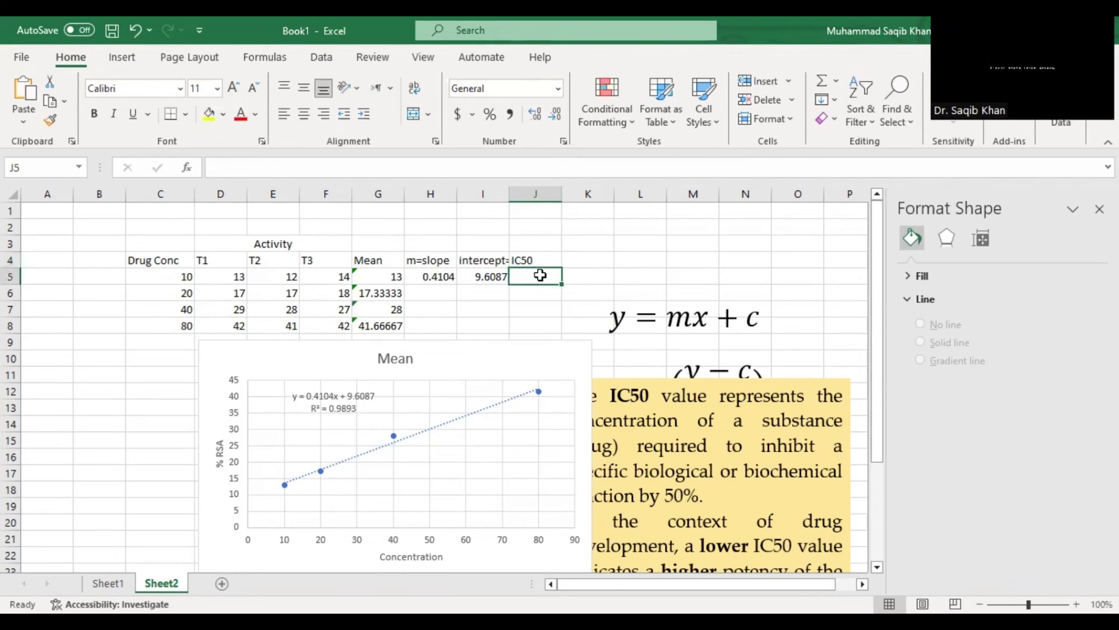
{"action": "type", "text": "="}
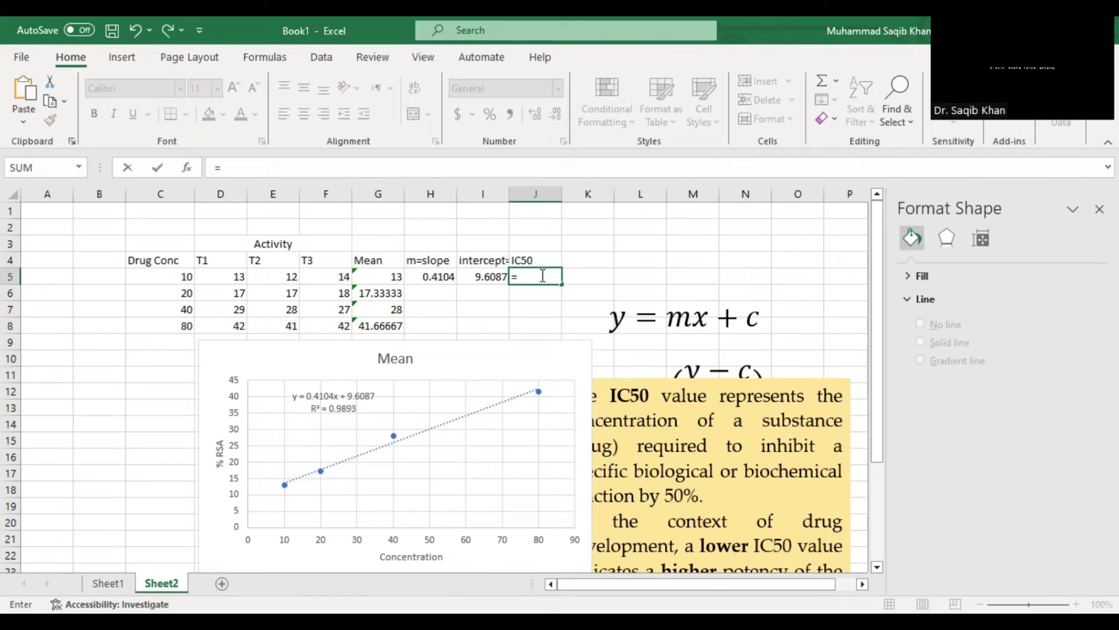
{"action": "key", "text": "BackSpace"}
- Move the y = mx + c and x = (y − c)/m text boxes up so both formulas are clear of the yellow note
{"action": "left_click", "coordinate": [702, 309]}
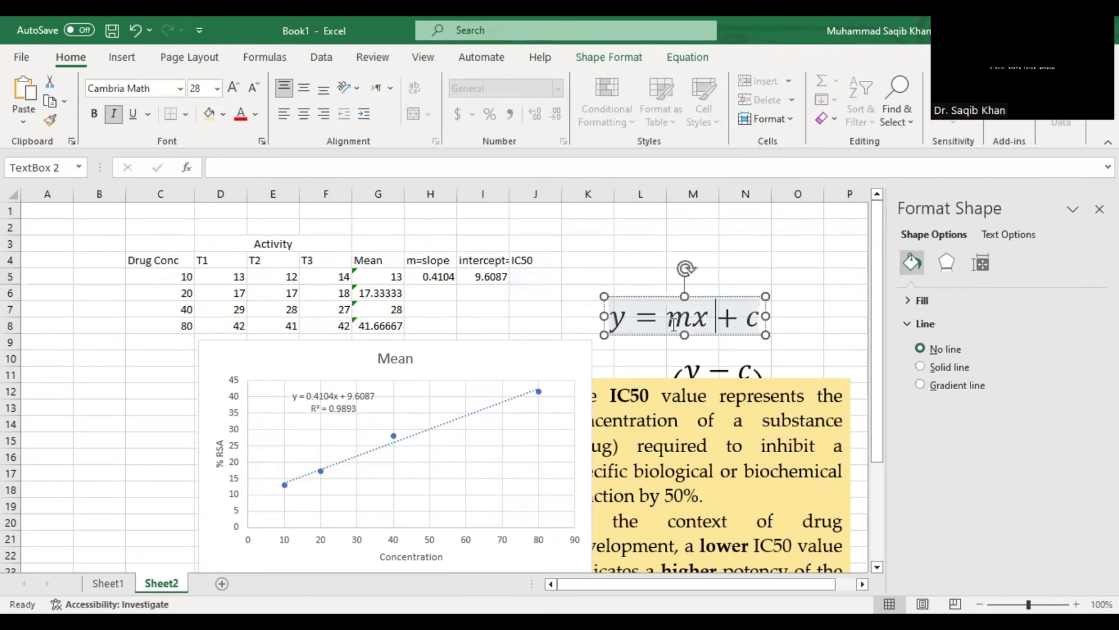
{"action": "left_click_drag", "start_coordinate": [667, 299], "coordinate": [700, 254]}
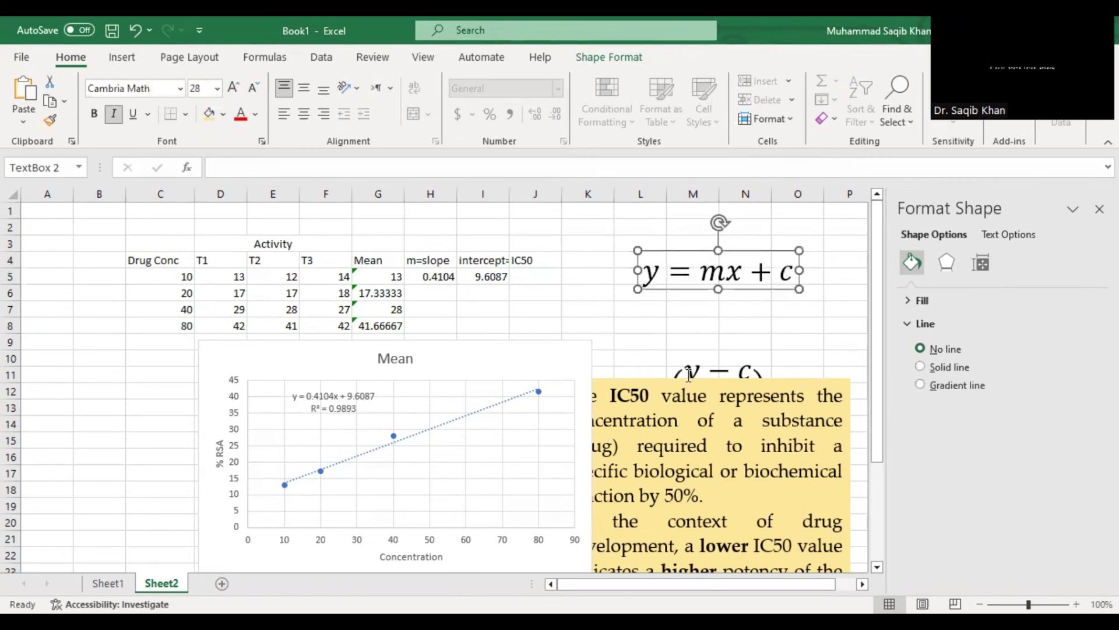
{"action": "left_click", "coordinate": [688, 371]}
{"action": "left_click_drag", "start_coordinate": [677, 359], "coordinate": [714, 296]}
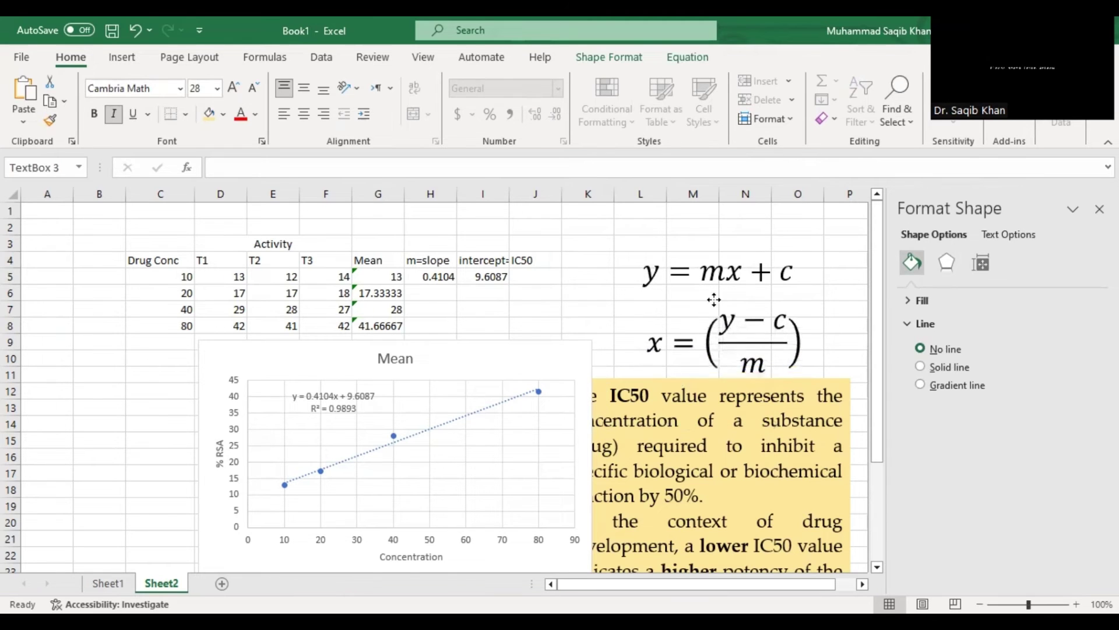
{"action": "key", "text": "Escape"}
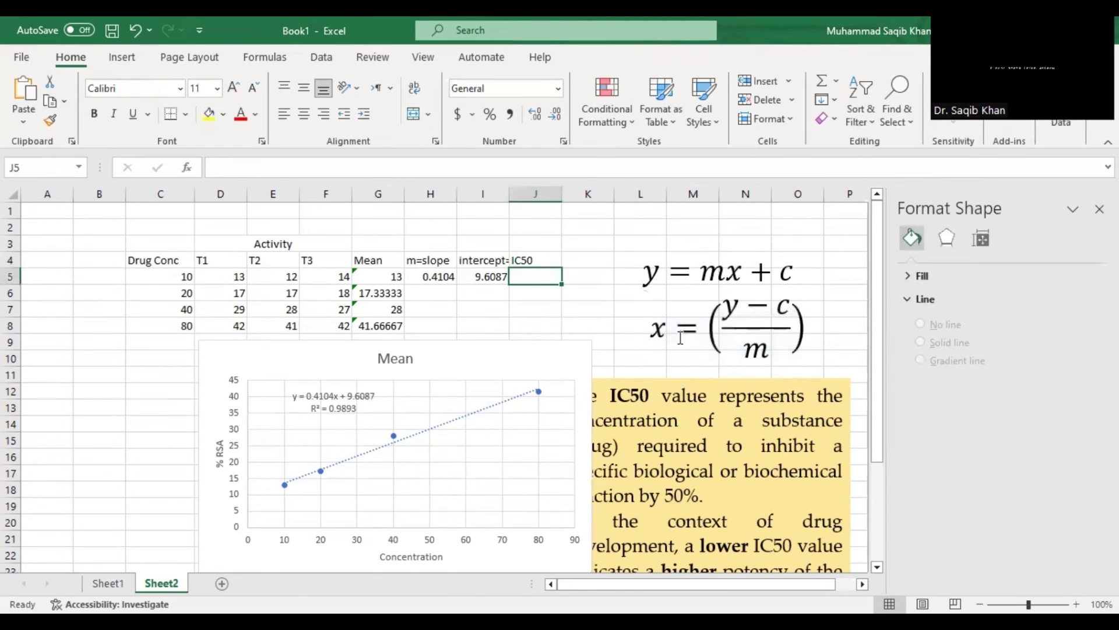
{"action": "left_click", "coordinate": [650, 327]}
{"action": "left_click_drag", "start_coordinate": [651, 327], "coordinate": [662, 334]}
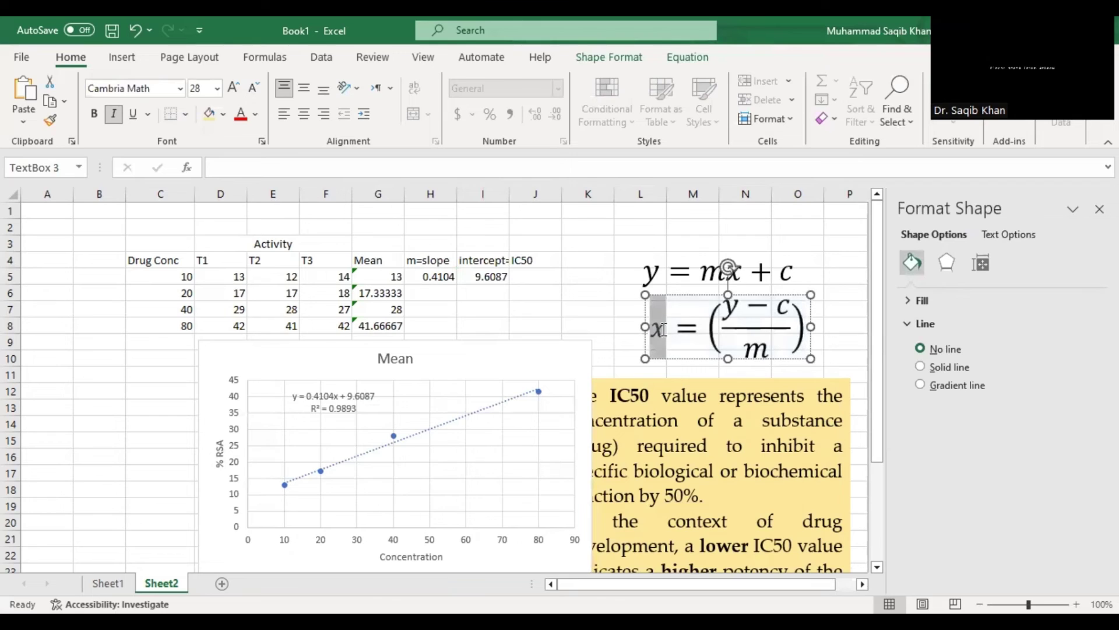
{"action": "left_click", "coordinate": [676, 329]}
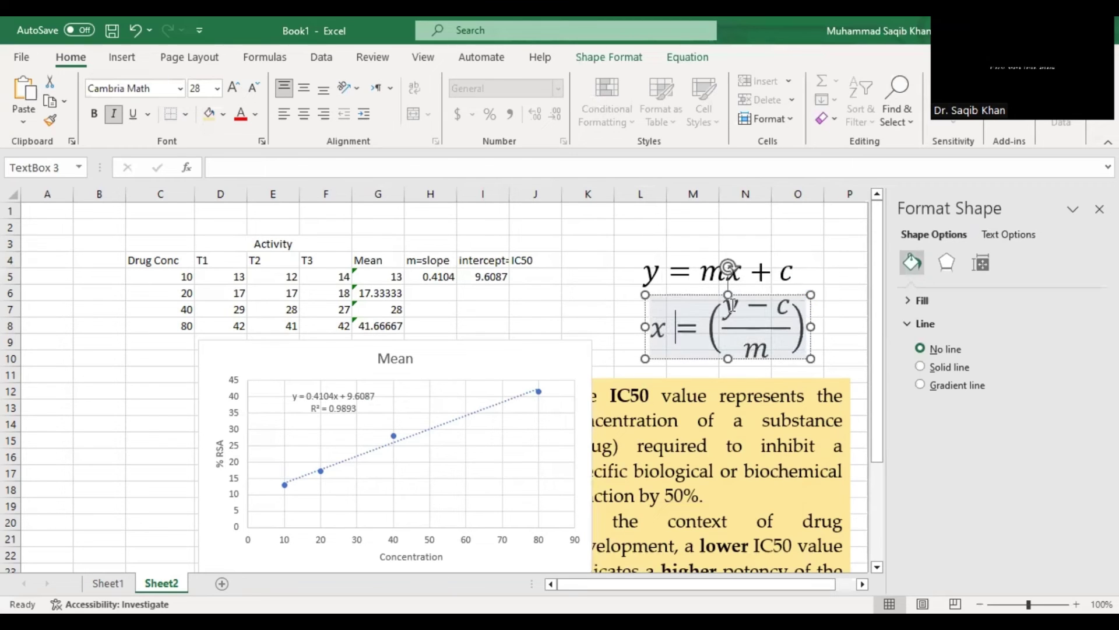
{"action": "left_click_drag", "start_coordinate": [725, 304], "coordinate": [740, 310]}
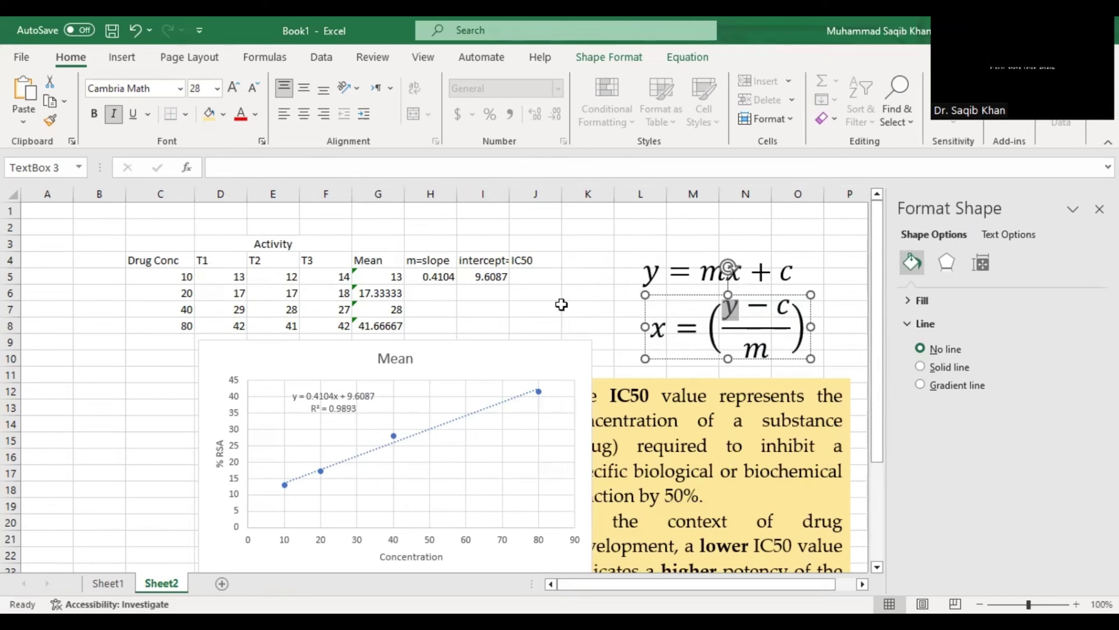
- Calculate the IC50 in J5 with the formula =(50-I5)/H5, using the intercept and slope cells
{"action": "left_click", "coordinate": [518, 276]}
{"action": "type", "text": "="}
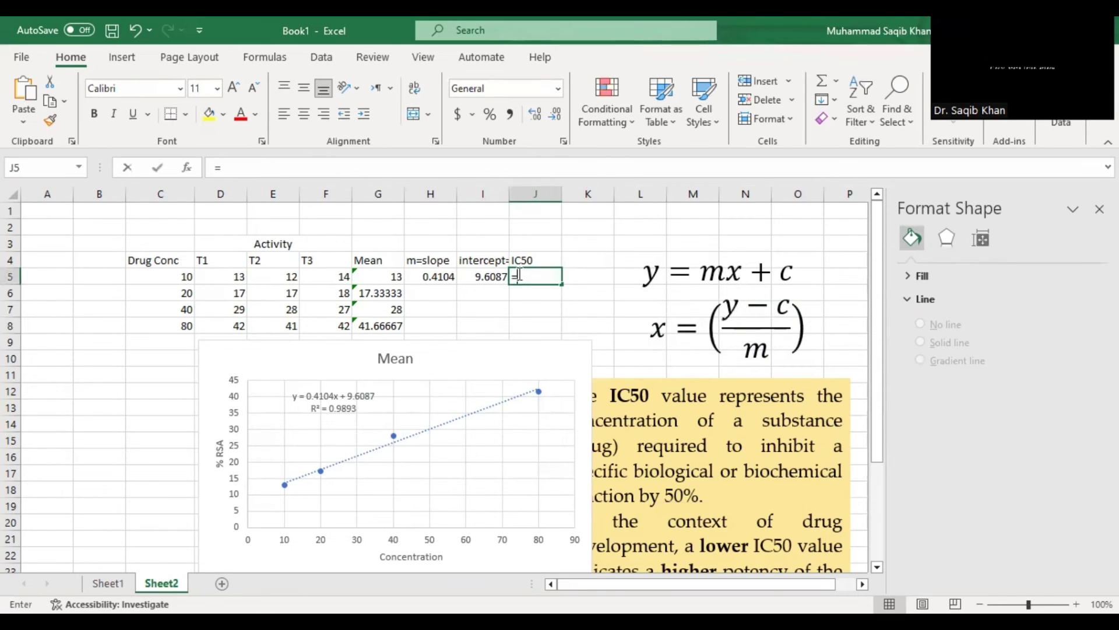
{"action": "type", "text": "("}
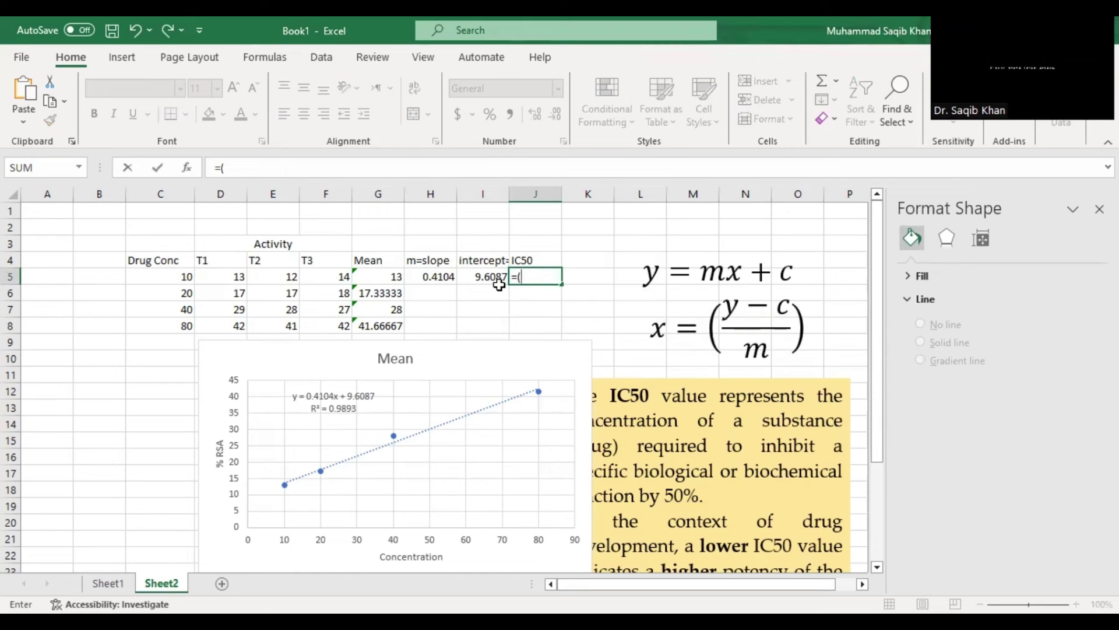
{"action": "type", "text": "50-"}
{"action": "left_click", "coordinate": [474, 275]}
{"action": "type", "text": ")"}
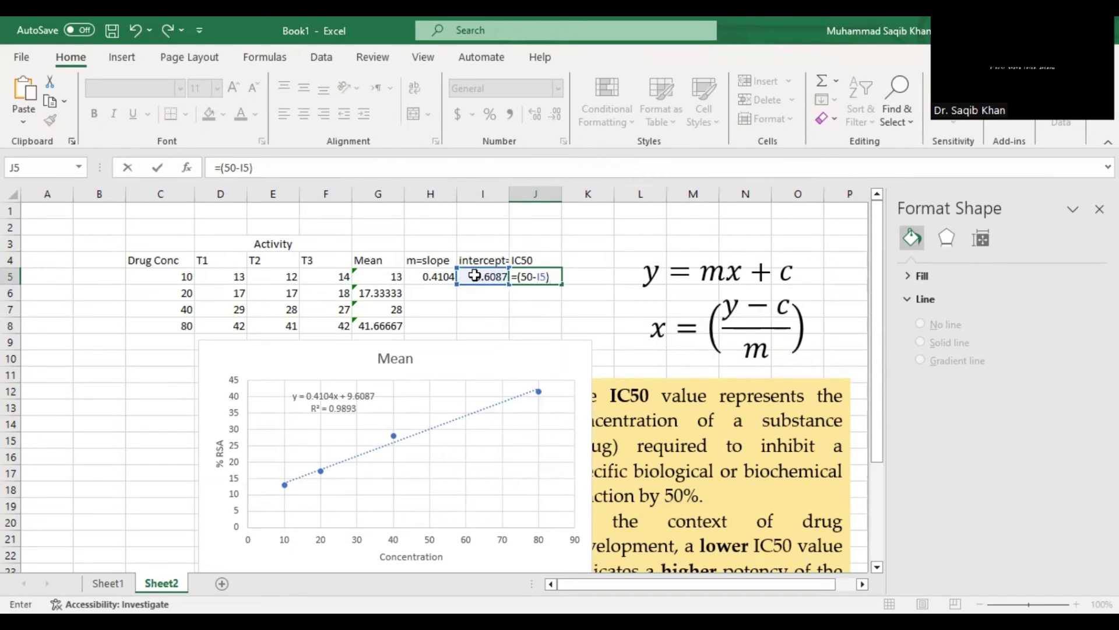
{"action": "type", "text": "/"}
{"action": "left_click", "coordinate": [422, 277]}
{"action": "key", "text": "Return"}
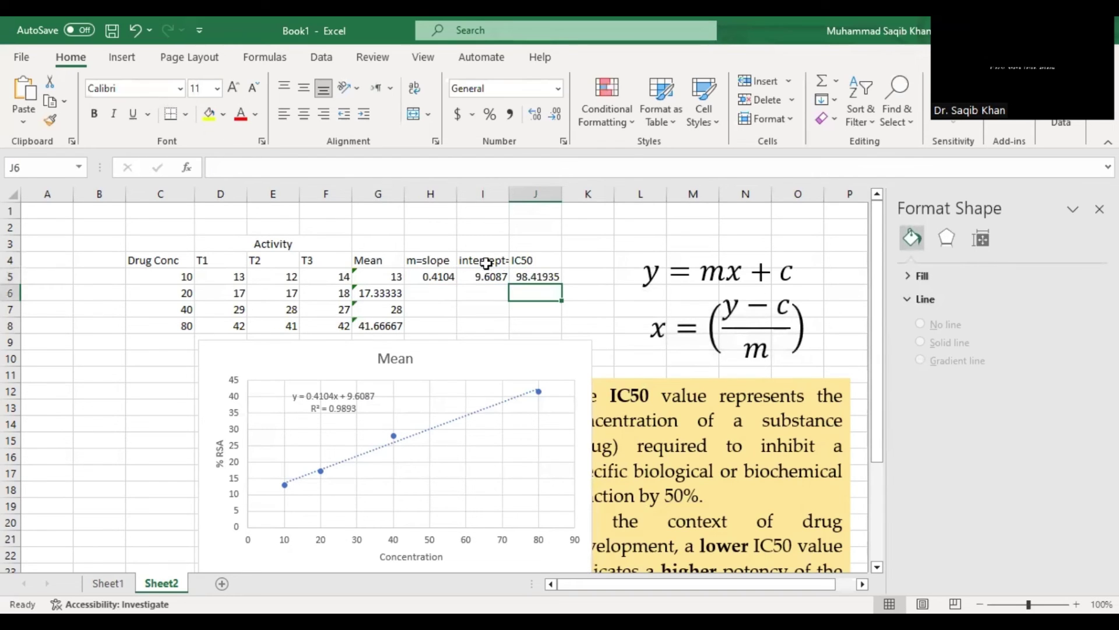
{"action": "left_click", "coordinate": [528, 274]}
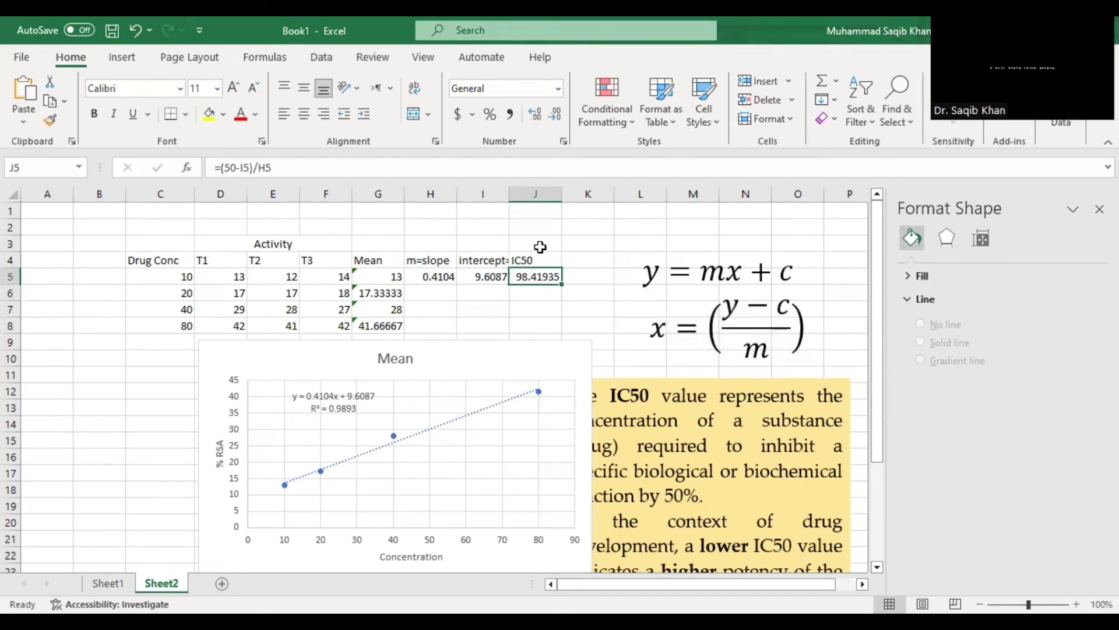
- Examine the highest drug concentration in C8 and its three replicate activity values in D8:F8
{"action": "left_click", "coordinate": [168, 328]}
{"action": "key", "text": "ctrl+Up"}
{"action": "left_click", "coordinate": [166, 326]}
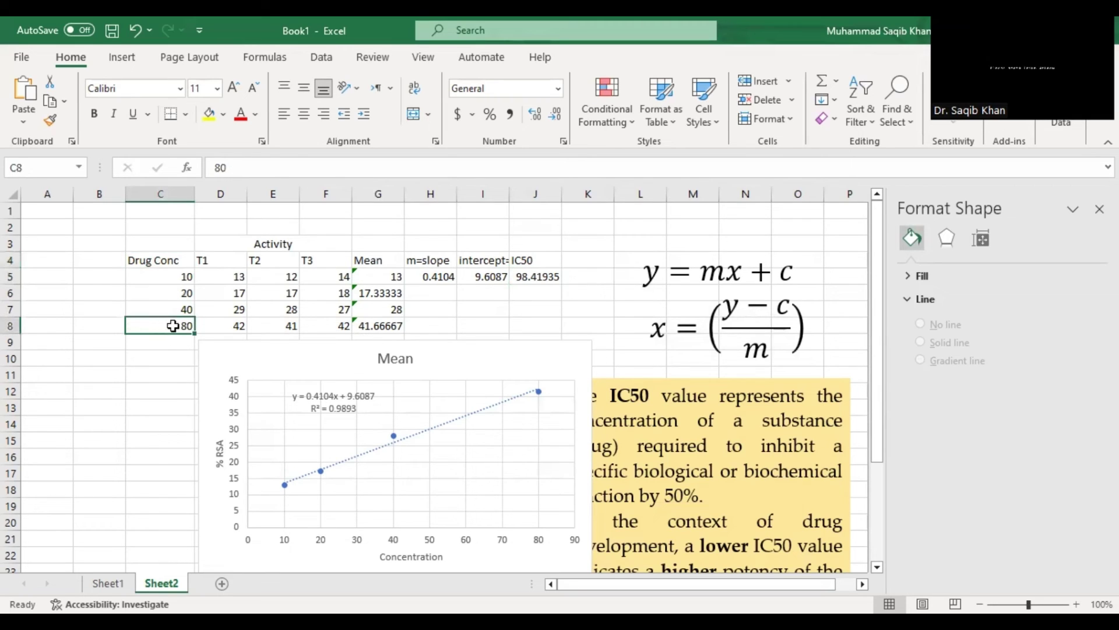
{"action": "left_click", "coordinate": [231, 328]}
{"action": "key", "text": "shift+Right"}
{"action": "key", "text": "shift+Right"}
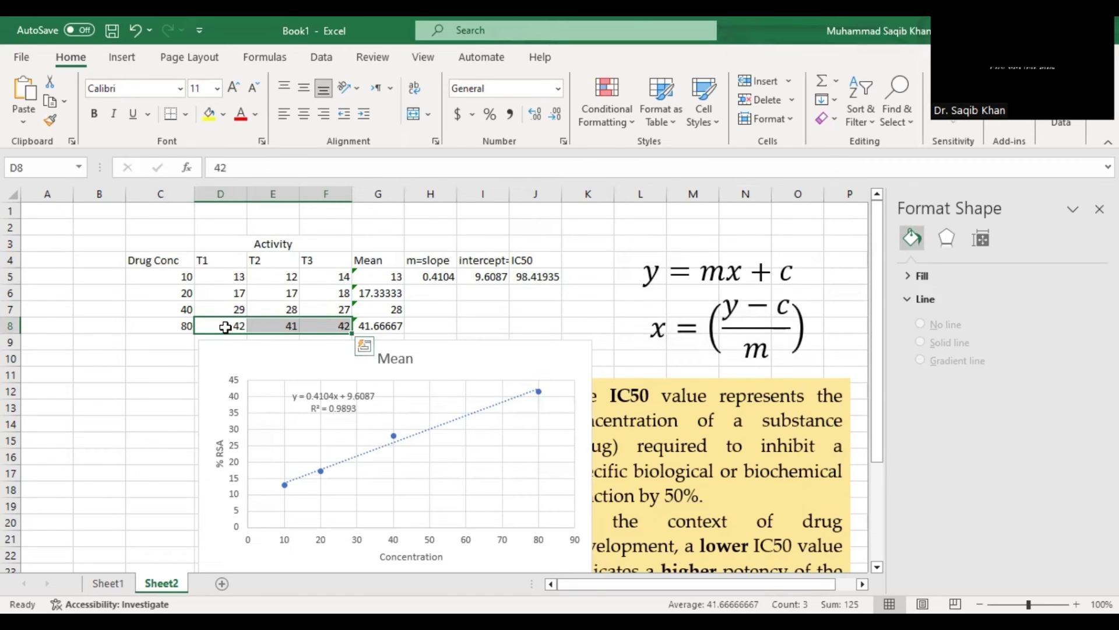
{"action": "left_click", "coordinate": [225, 327]}
- Change the merged heading above the T1, T2 and T3 columns to "Activity %"
{"action": "double_click", "coordinate": [298, 246]}
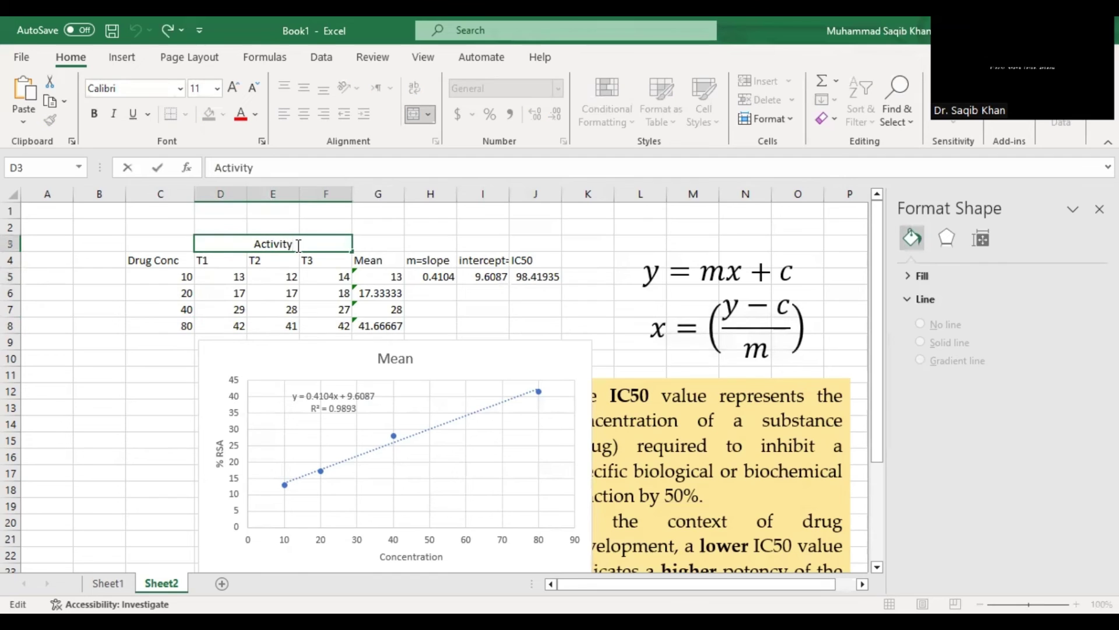
{"action": "type", "text": "%"}
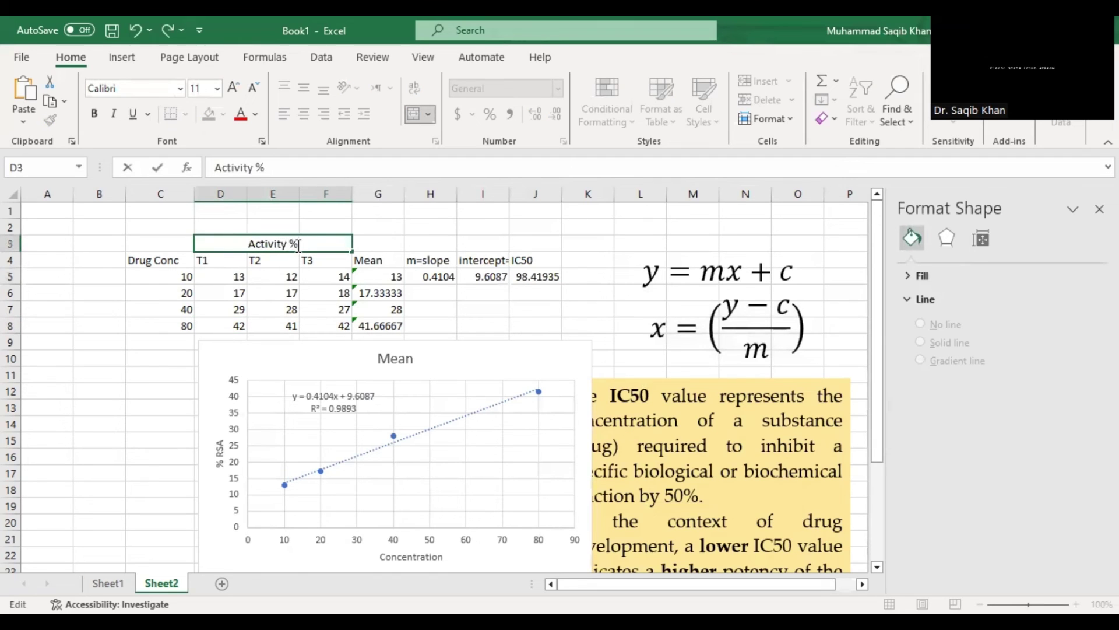
{"action": "left_click", "coordinate": [225, 327]}
{"action": "left_click_drag", "start_coordinate": [225, 327], "coordinate": [342, 327]}
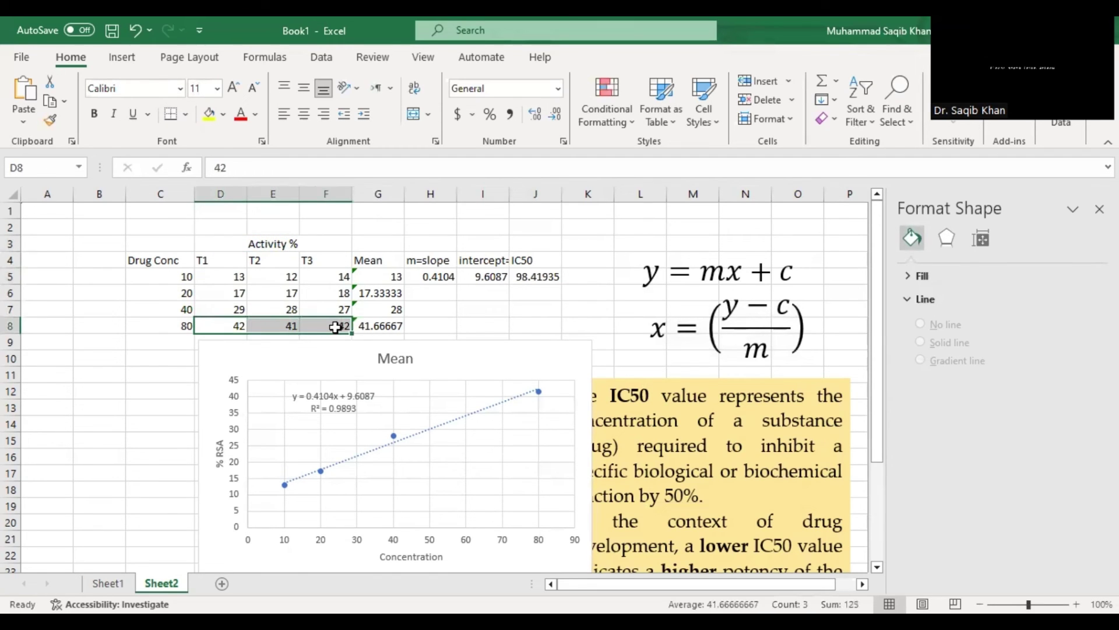
{"action": "left_click", "coordinate": [272, 319]}
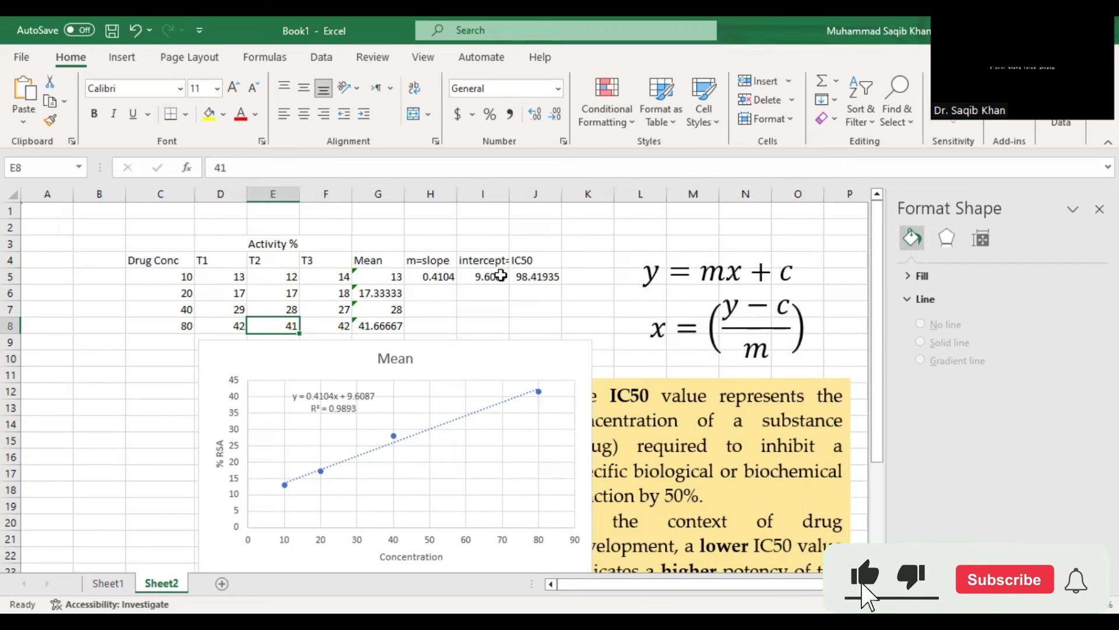
{"action": "left_click", "coordinate": [535, 280]}
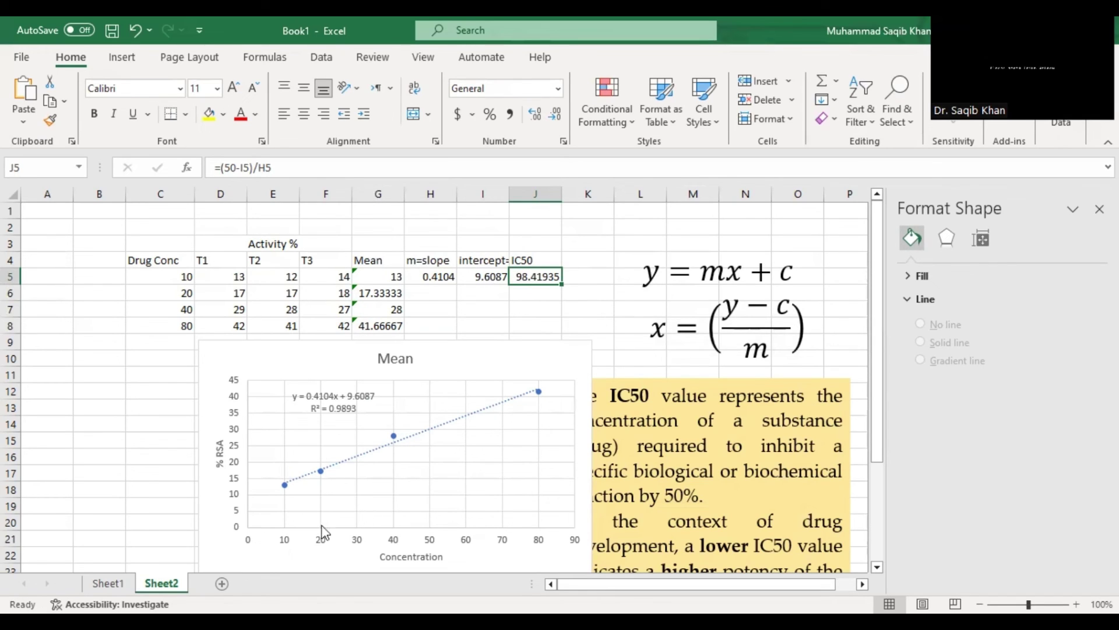
- Switch to Sheet1 and review the DPPH assay title, the % RSA values in F8:F14 and the IC50 formula in G8
{"action": "left_click", "coordinate": [108, 583]}
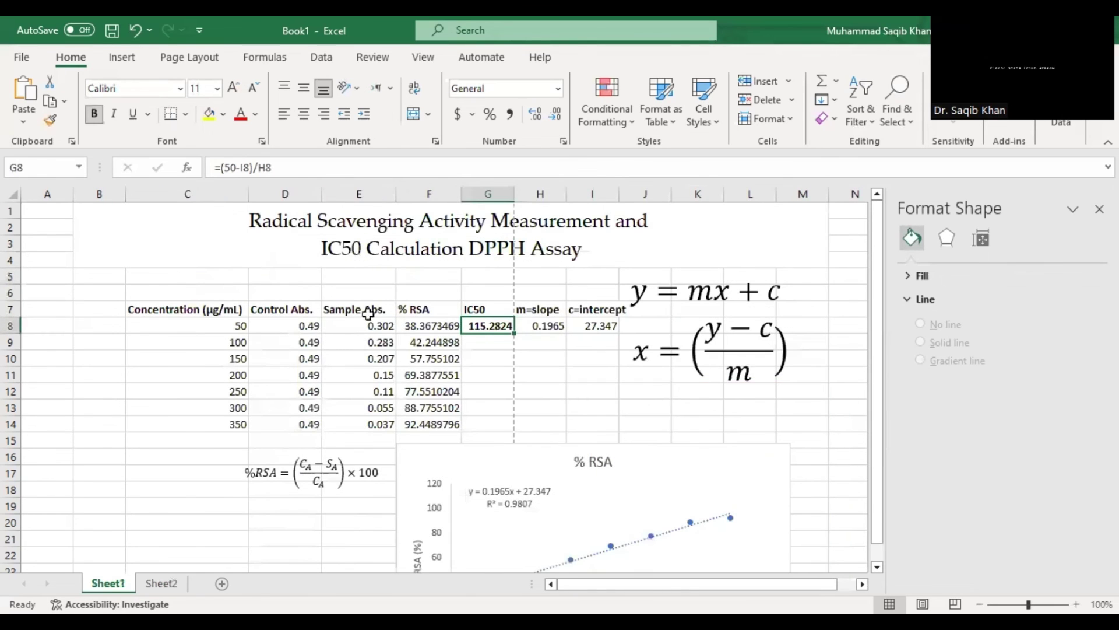
{"action": "left_click", "coordinate": [274, 228]}
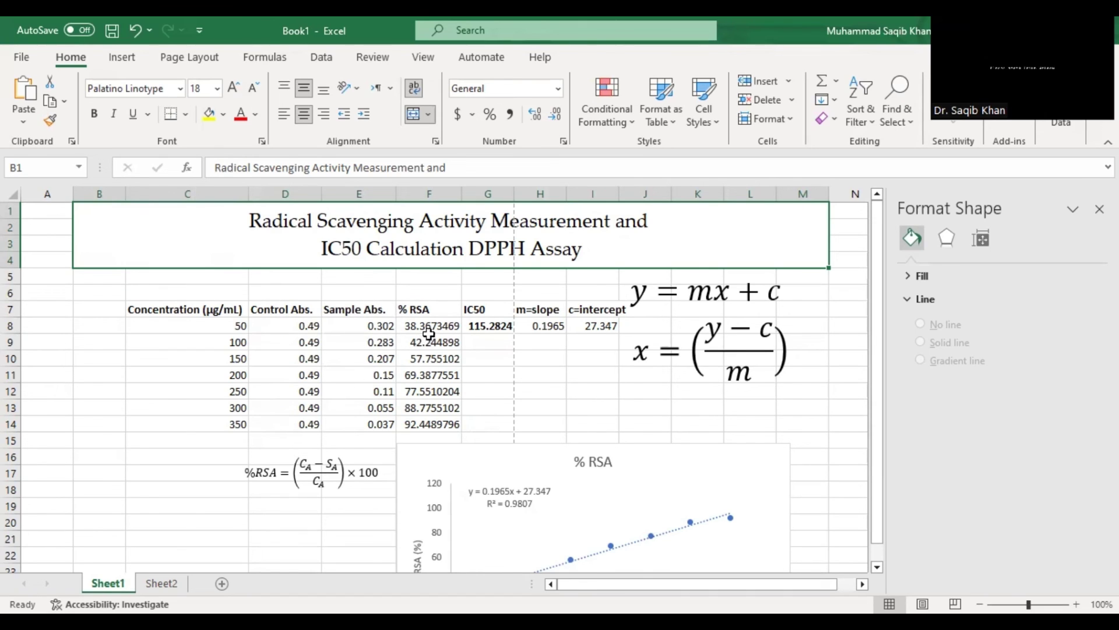
{"action": "left_click", "coordinate": [421, 313]}
{"action": "left_click_drag", "start_coordinate": [422, 328], "coordinate": [427, 424]}
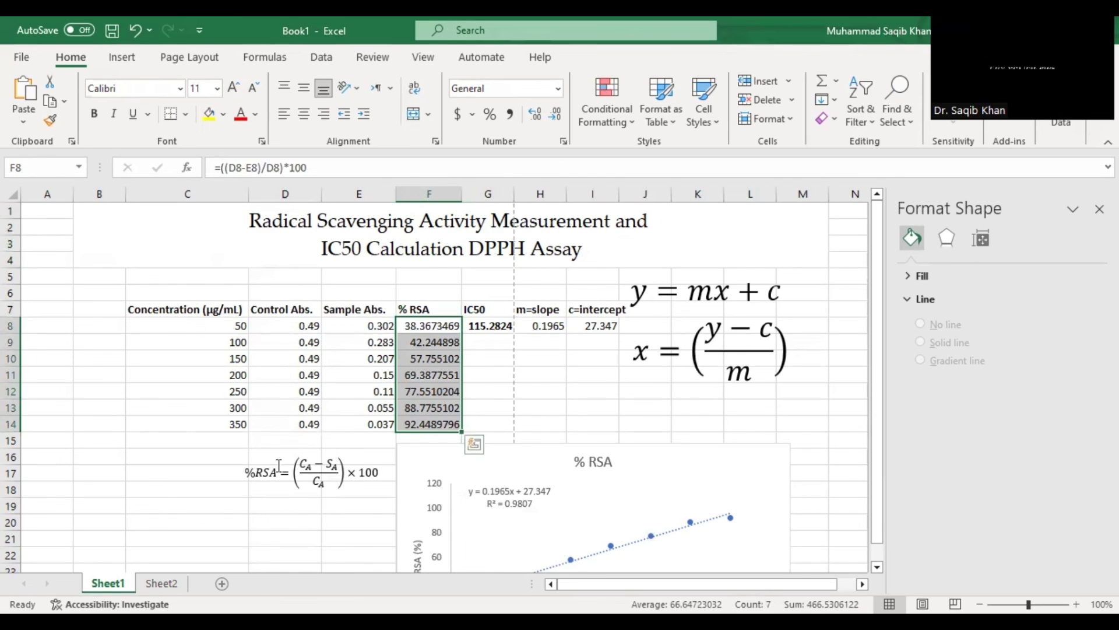
{"action": "left_click", "coordinate": [420, 374]}
{"action": "left_click_drag", "start_coordinate": [430, 327], "coordinate": [413, 421]}
{"action": "left_click", "coordinate": [479, 314]}
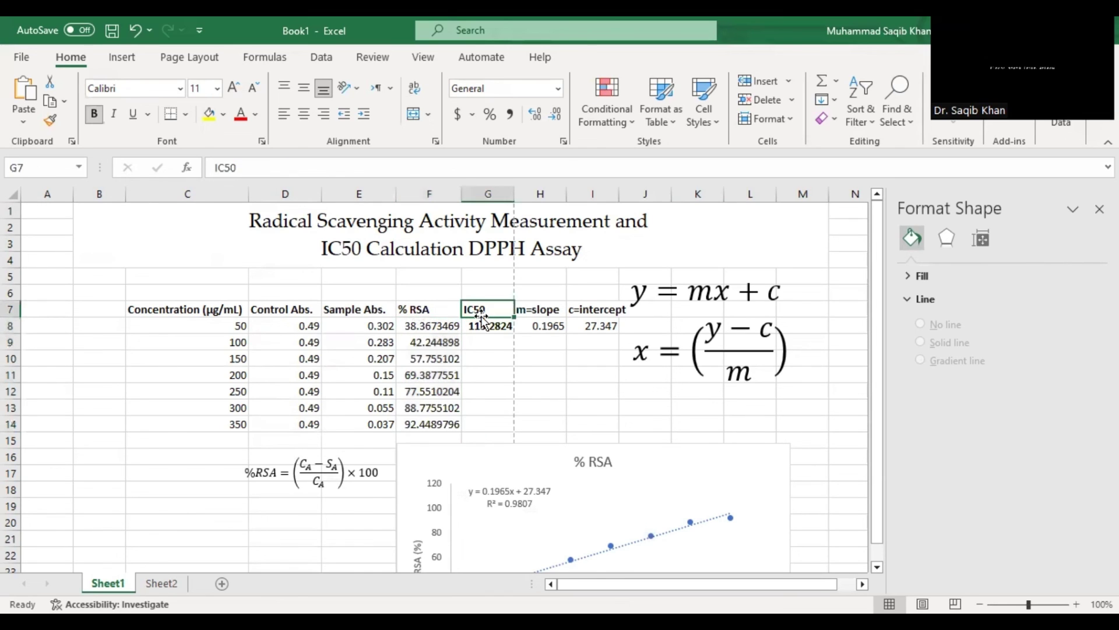
{"action": "left_click", "coordinate": [478, 327]}
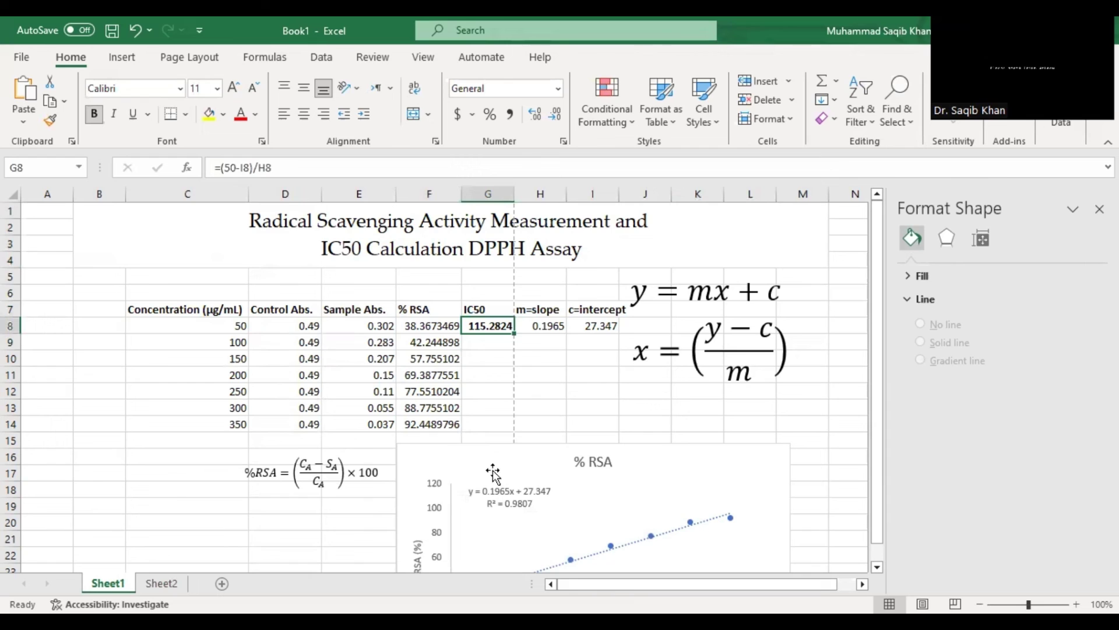
- Move the % RSA chart on Sheet1 up over the concentration and absorbance table, directly beneath the sheet title
{"action": "left_click_drag", "start_coordinate": [473, 450], "coordinate": [361, 367]}
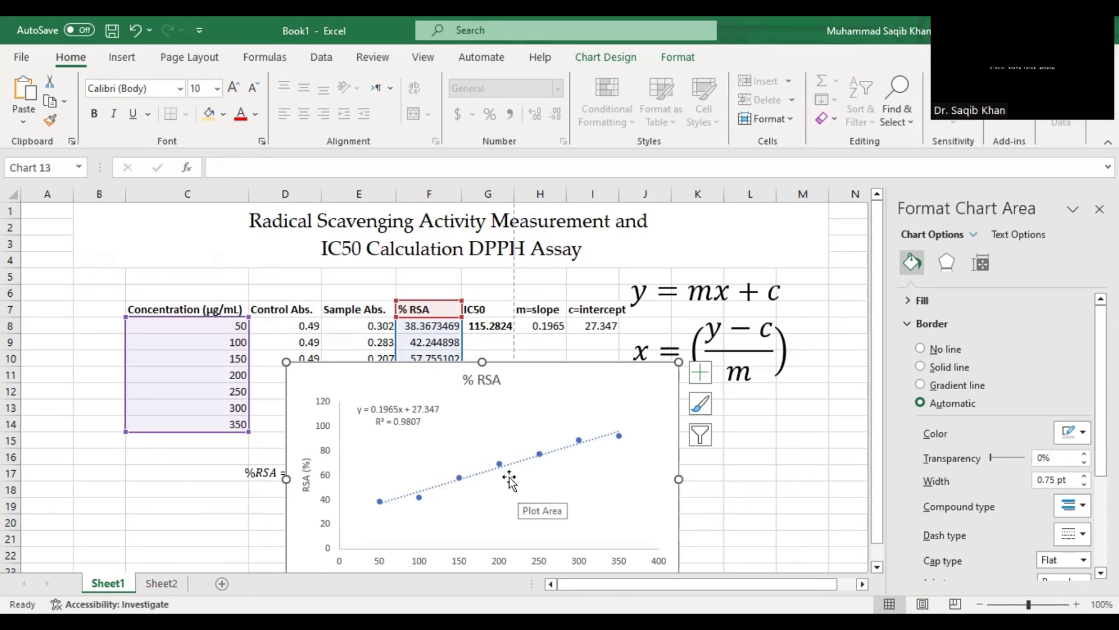
{"action": "left_click_drag", "start_coordinate": [324, 383], "coordinate": [118, 293]}
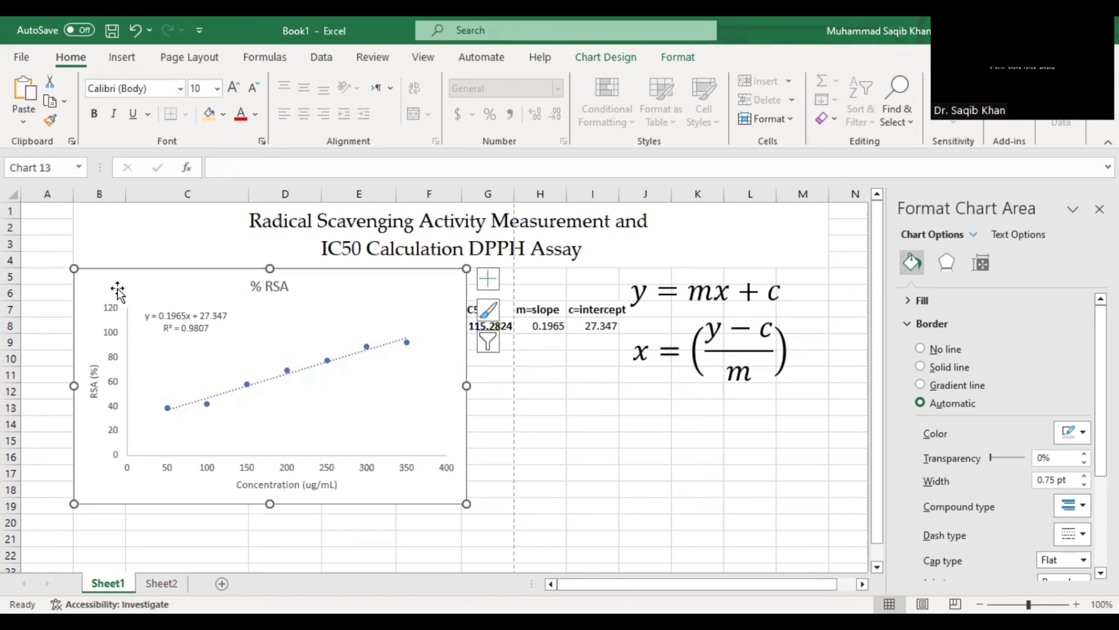